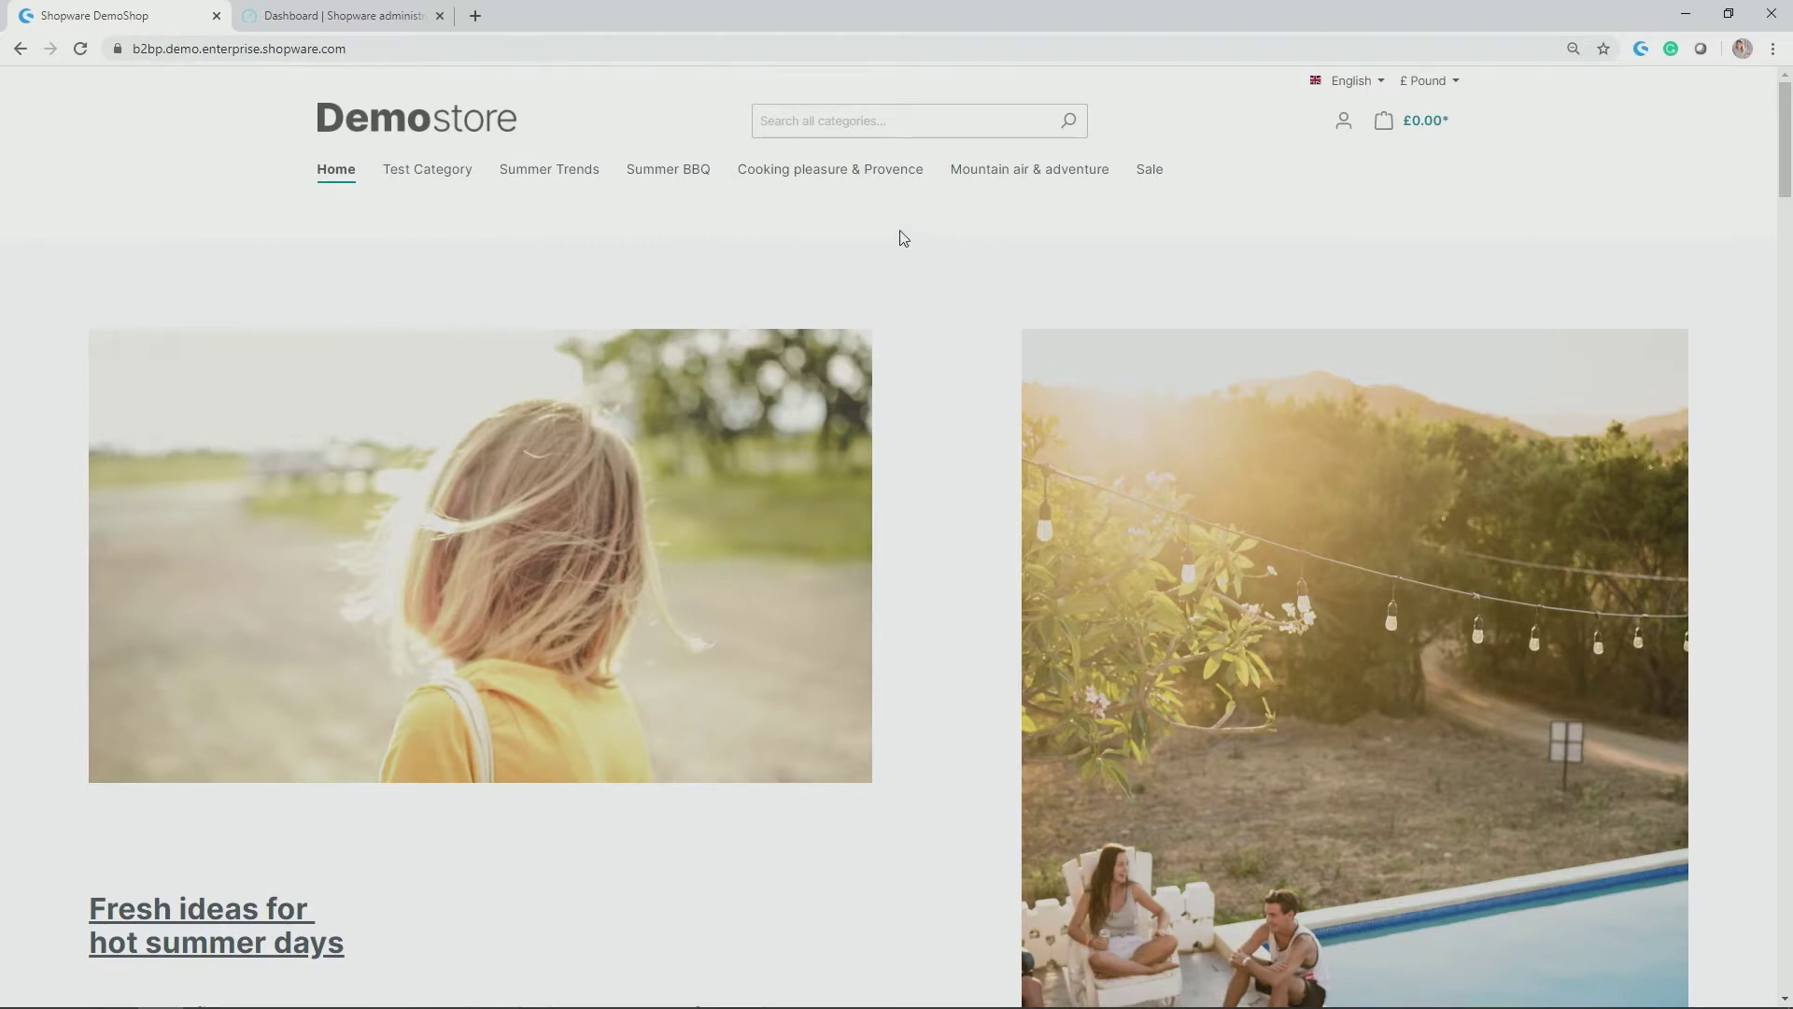
- Search the Demostore for 'Shirt' to show product, search-term and category suggestions
left_click(833, 121)
type("Shirt")
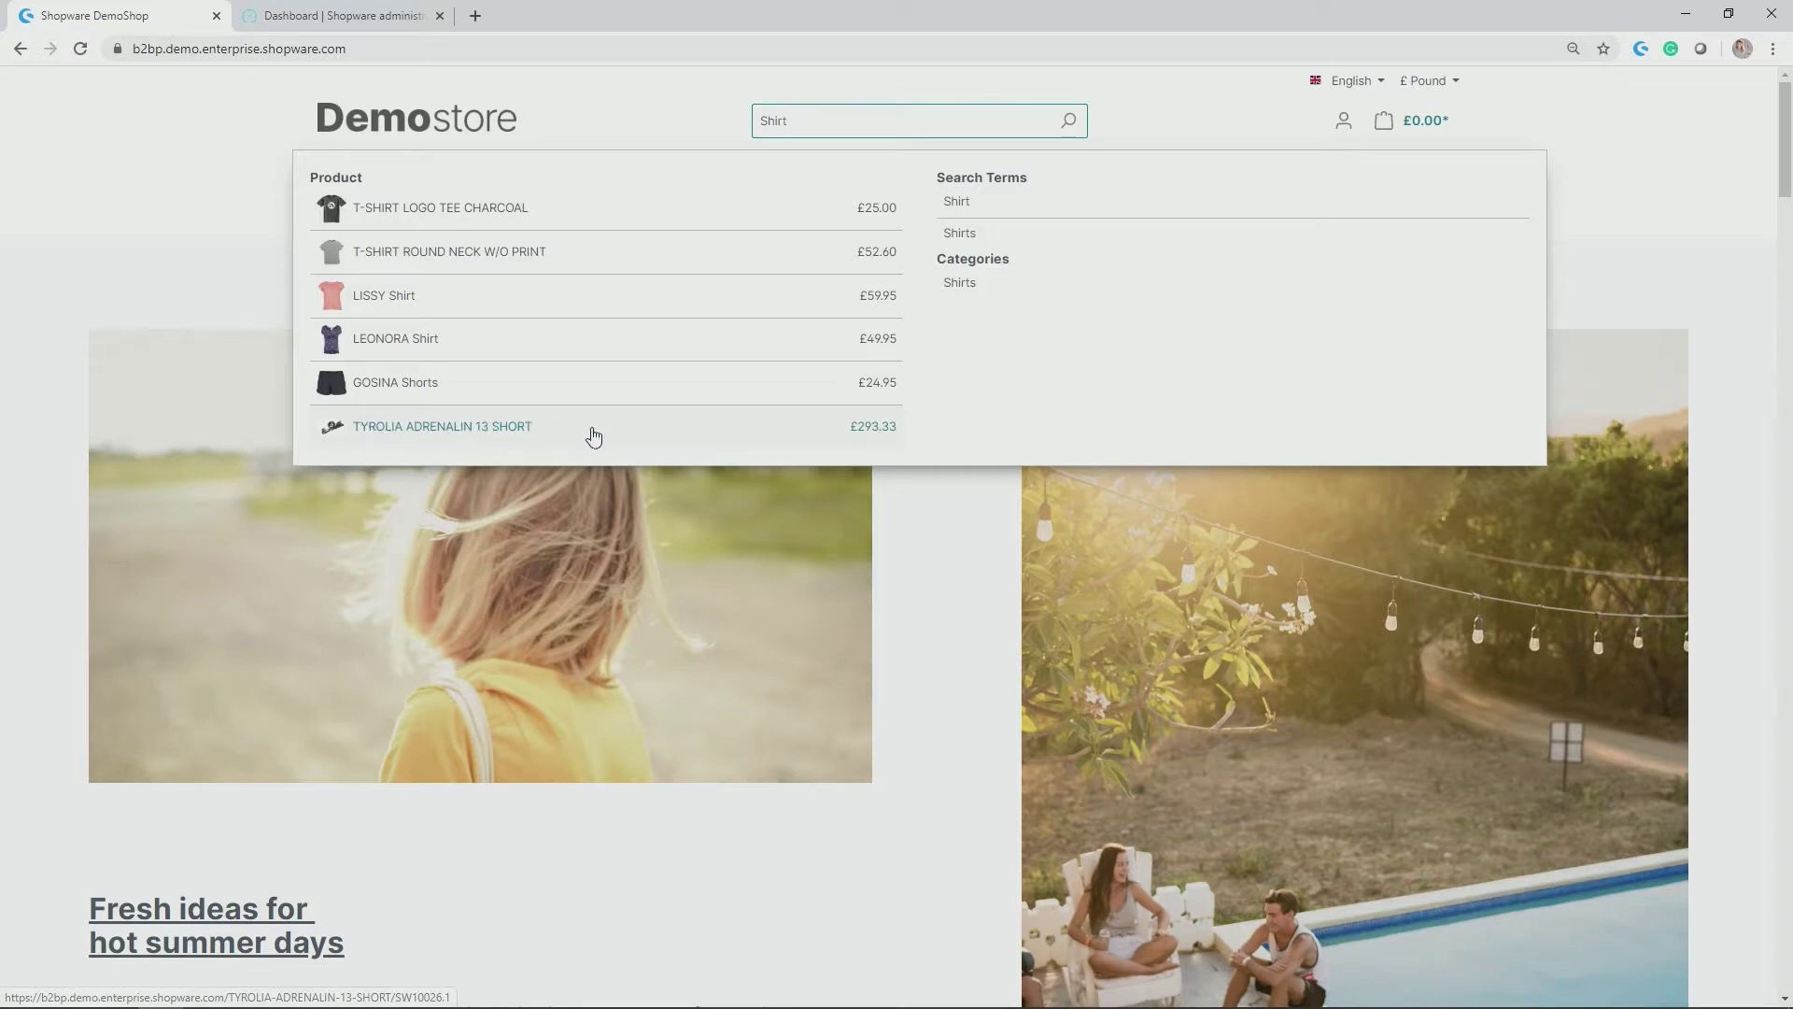
- Replace the search term with 'Barefoot' and open the full results for the two Barefoot Living products
double_click(984, 122)
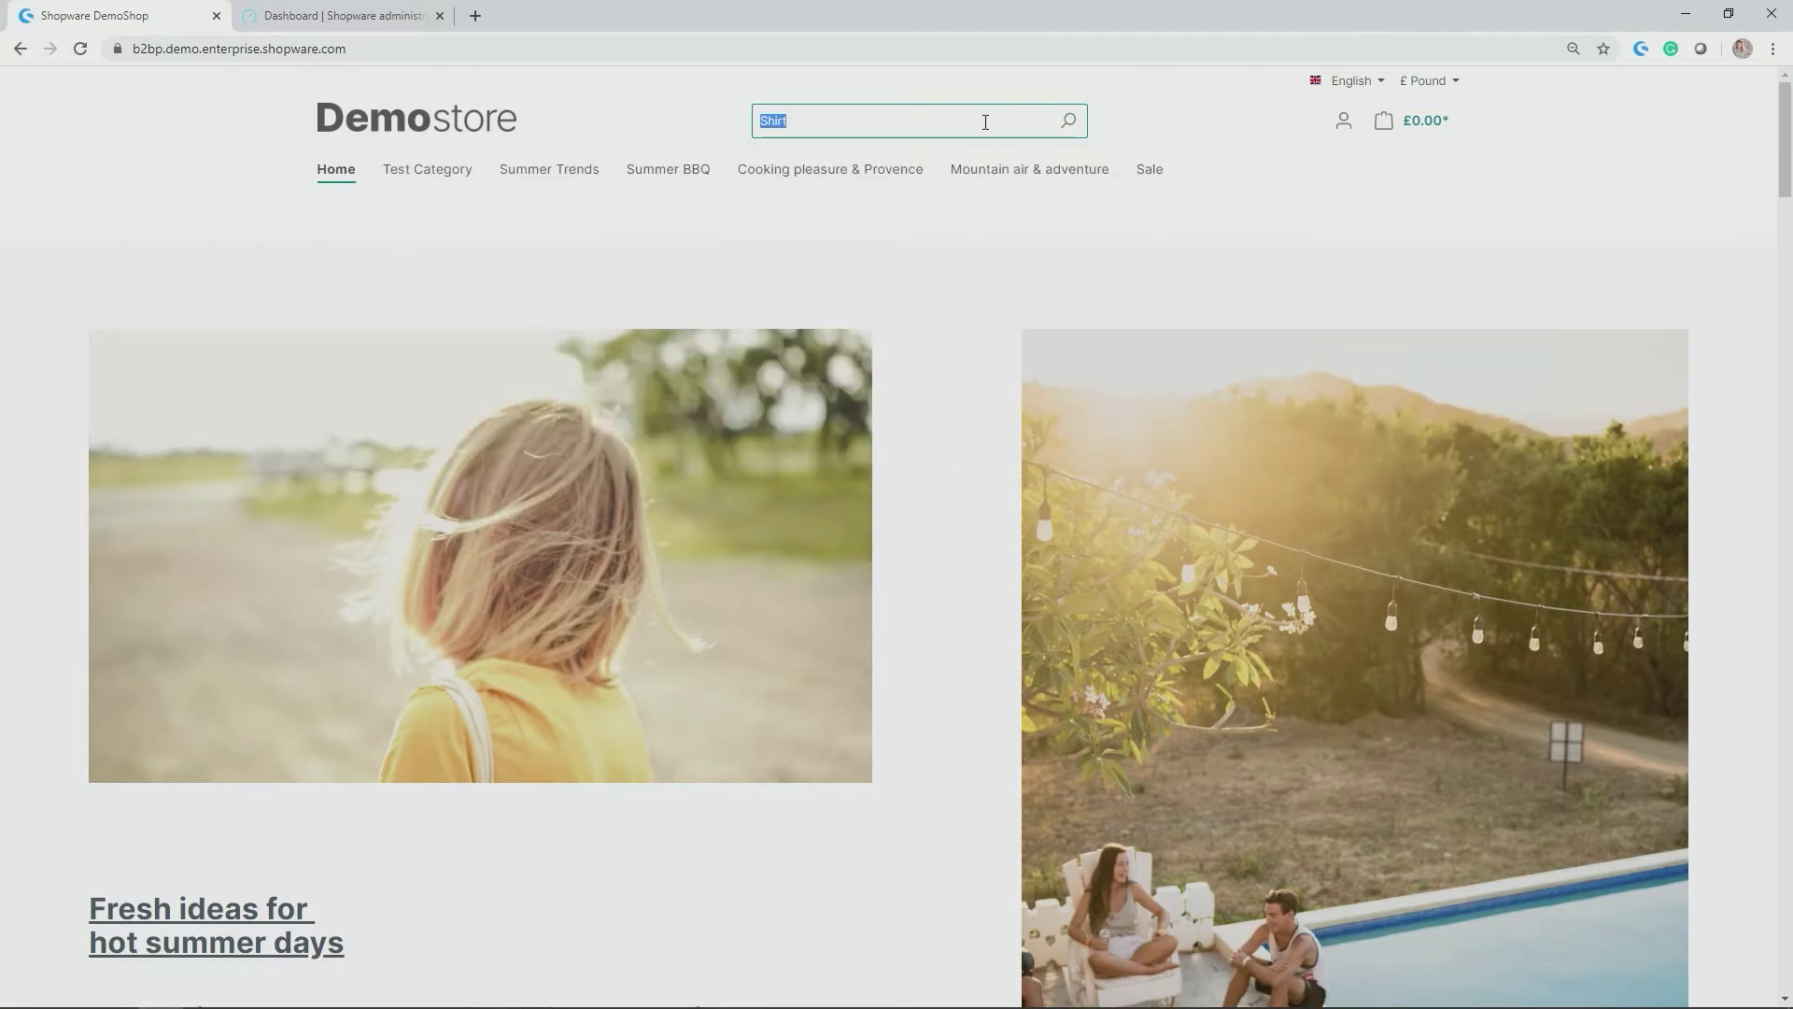
type("Bare")
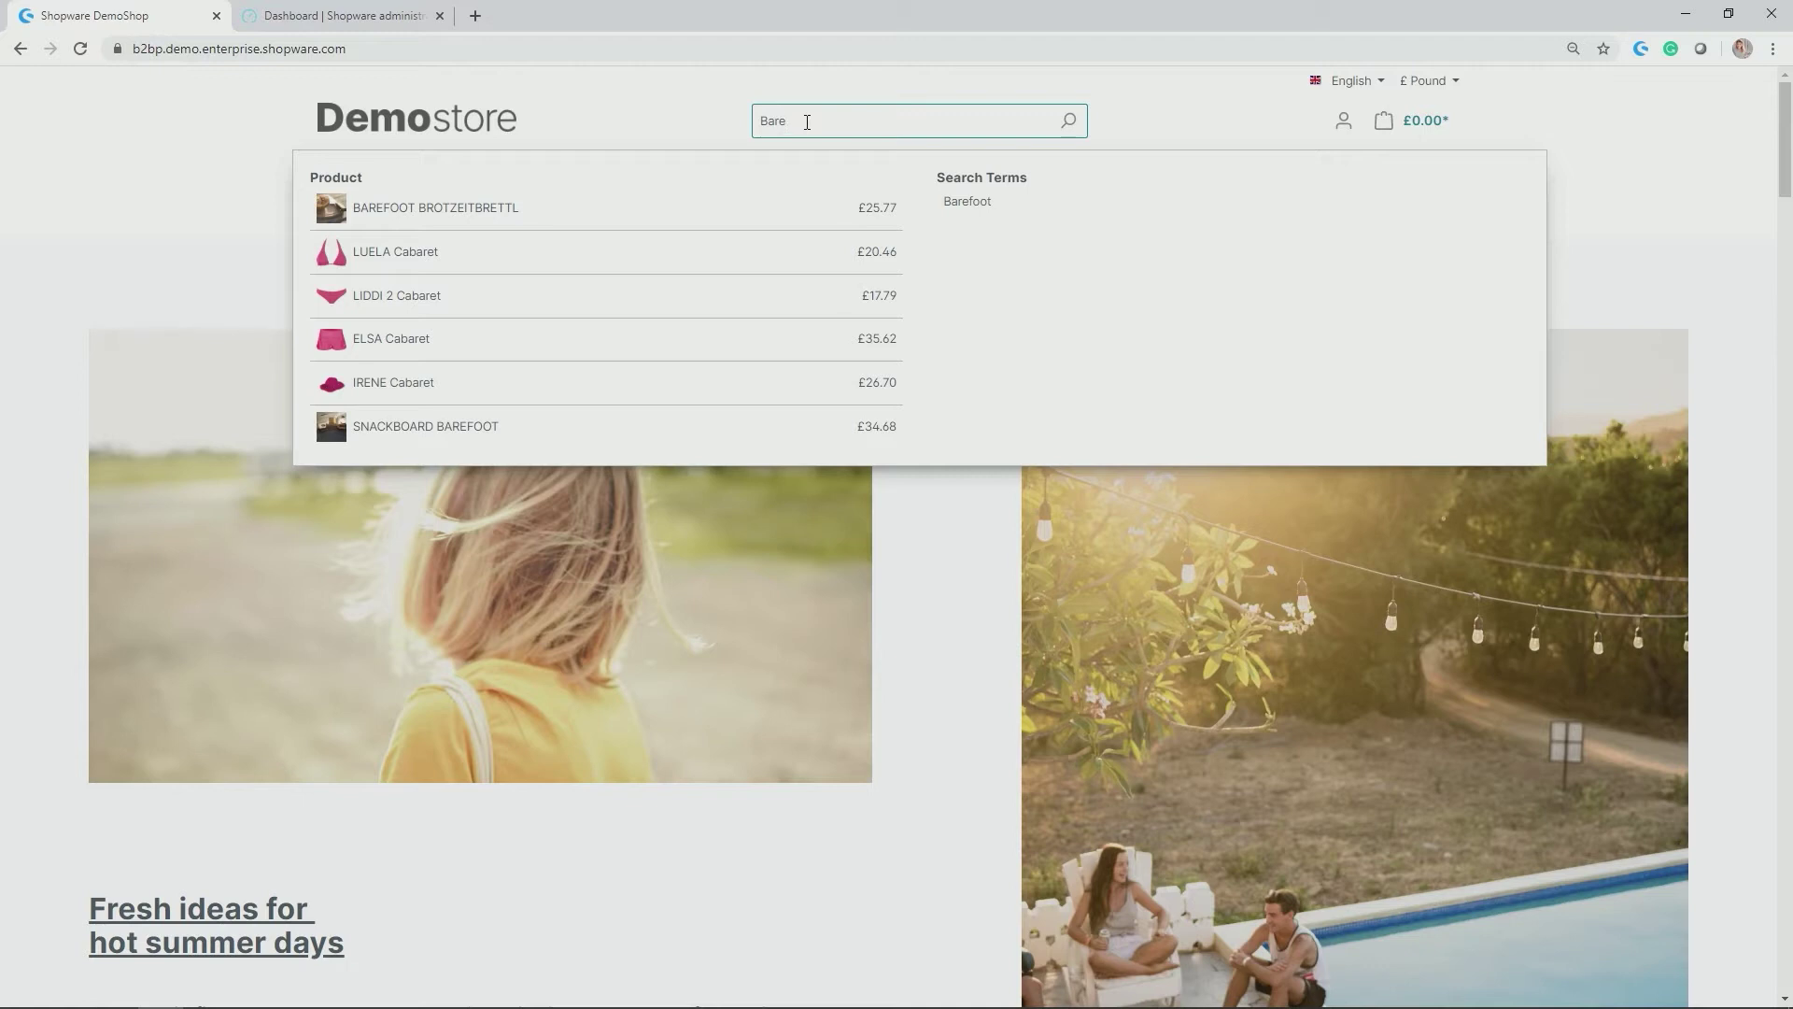
type("t")
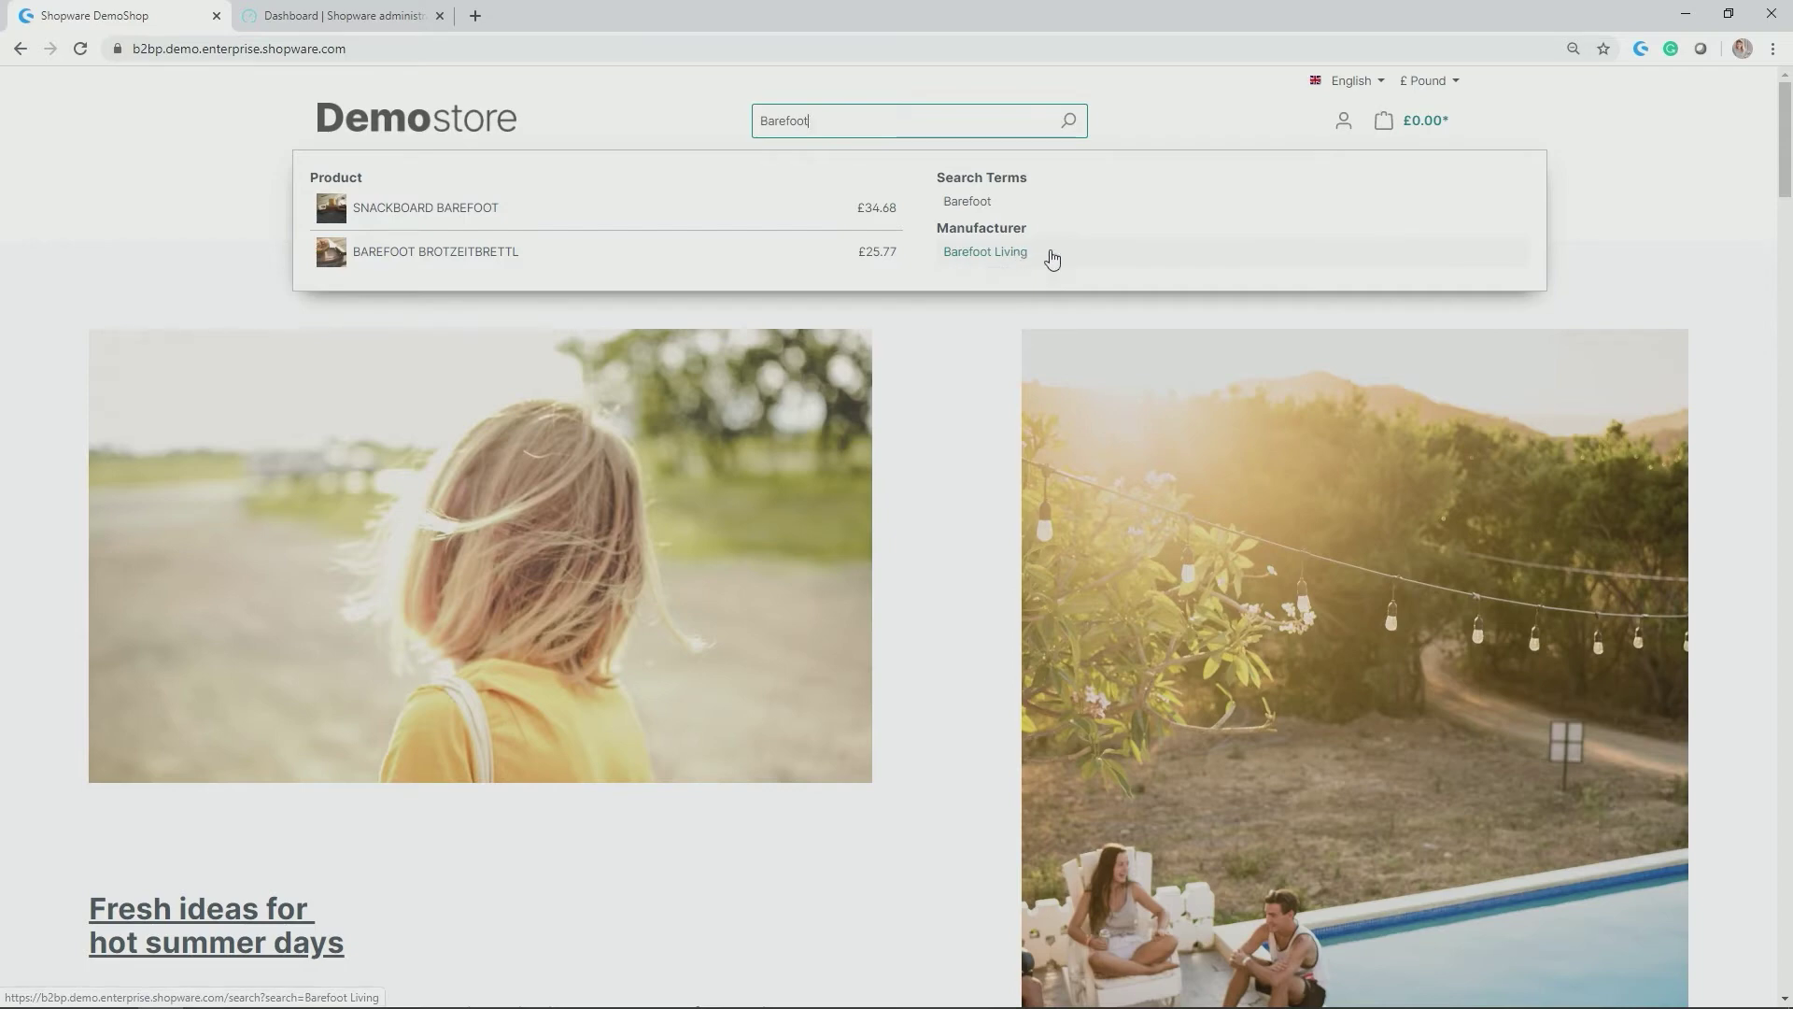
left_click(1071, 122)
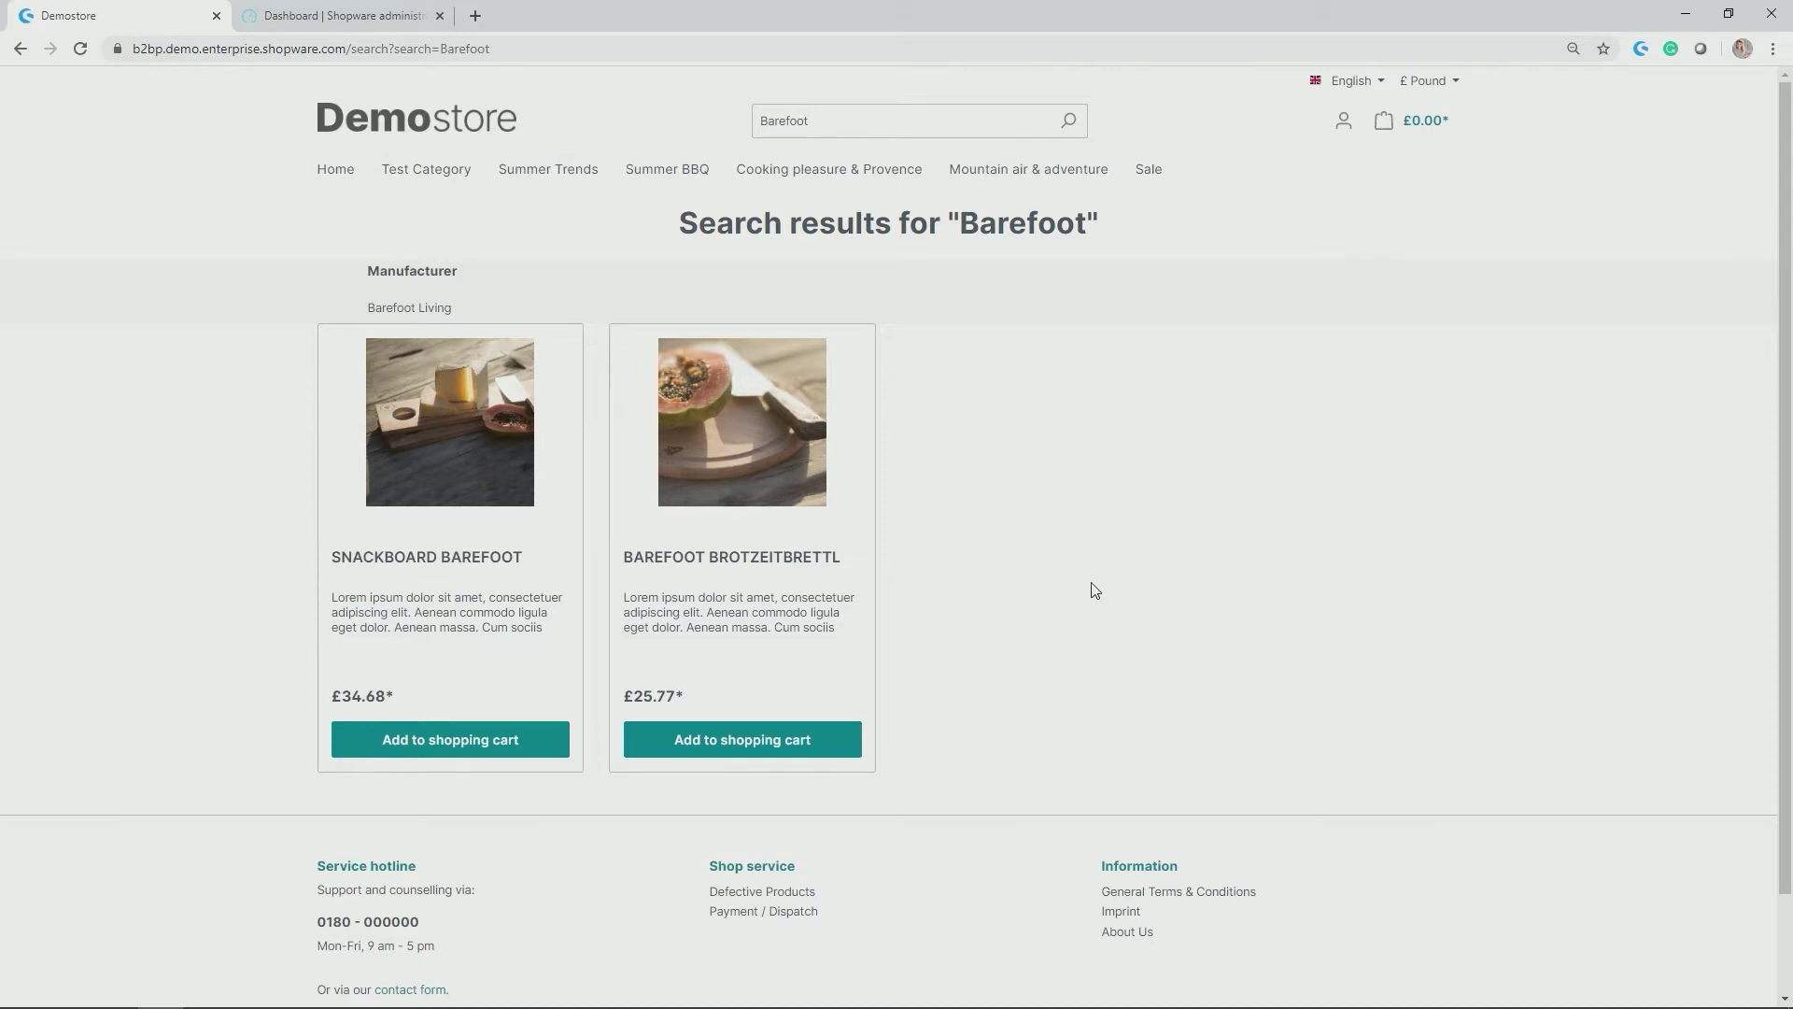
- In the admin, go through Settings > System > Plugins to the Shopware Enterprise Search configuration
left_click(355, 20)
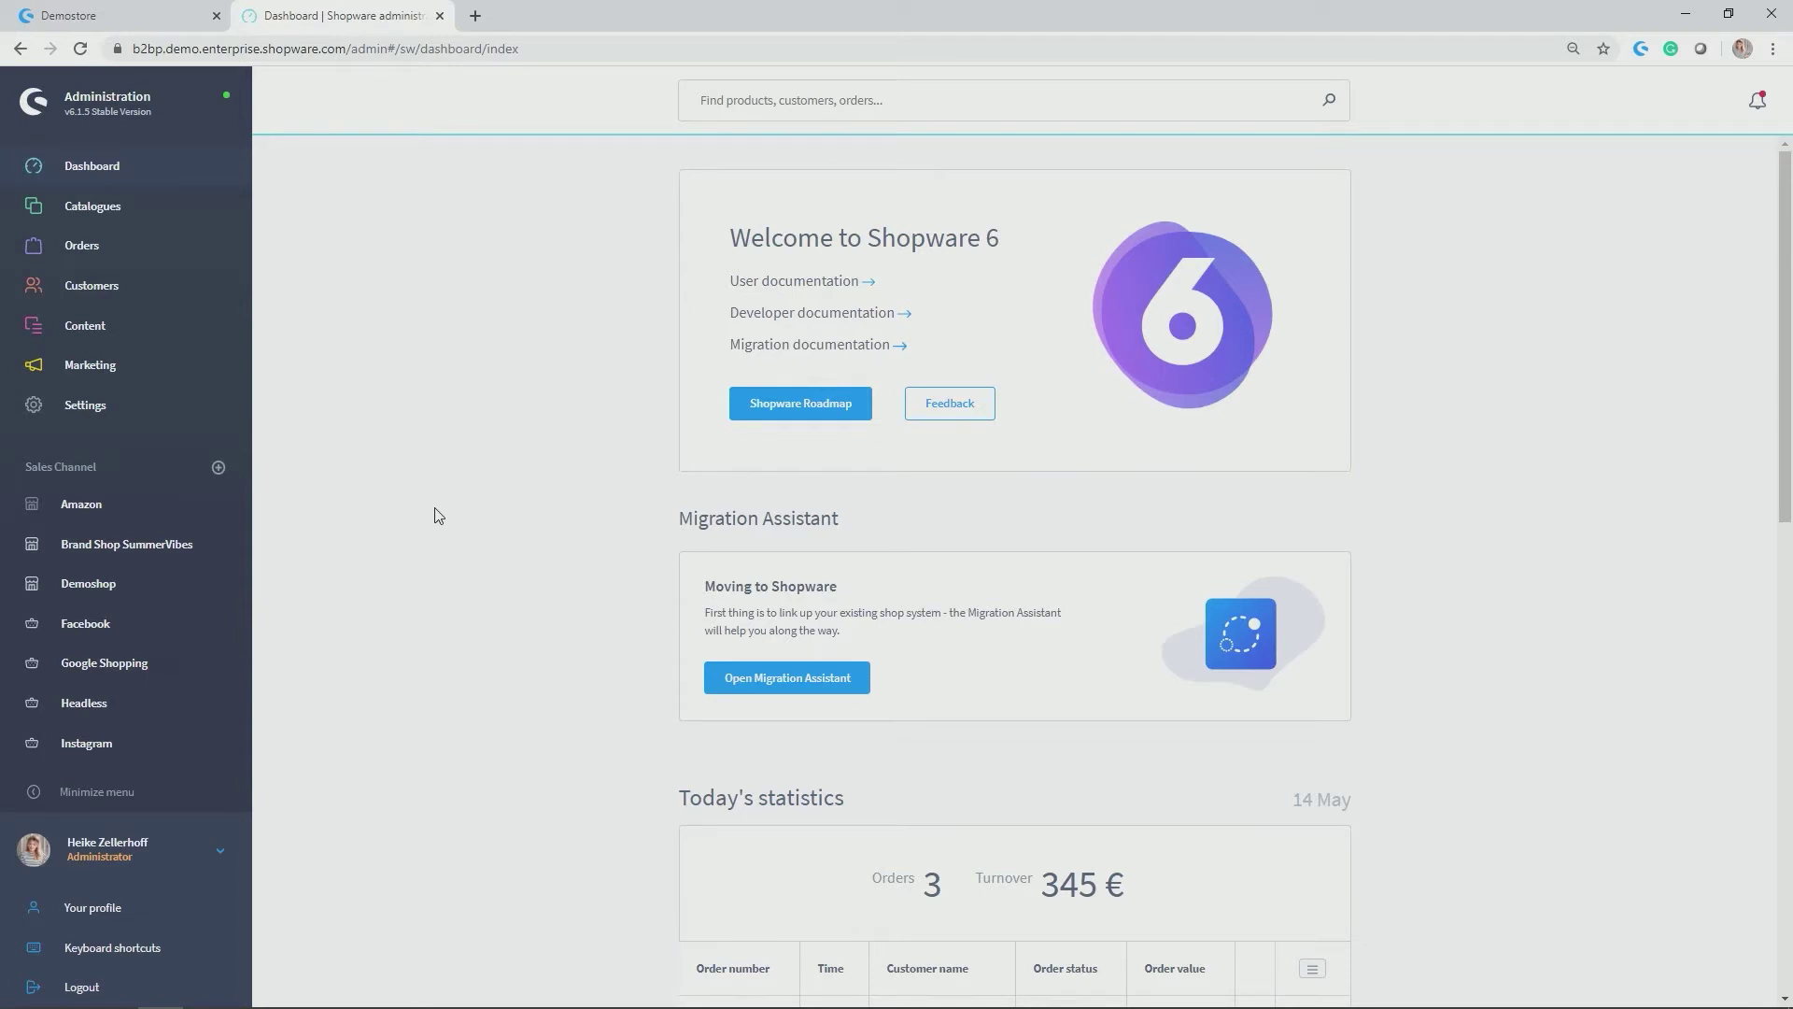
left_click(83, 411)
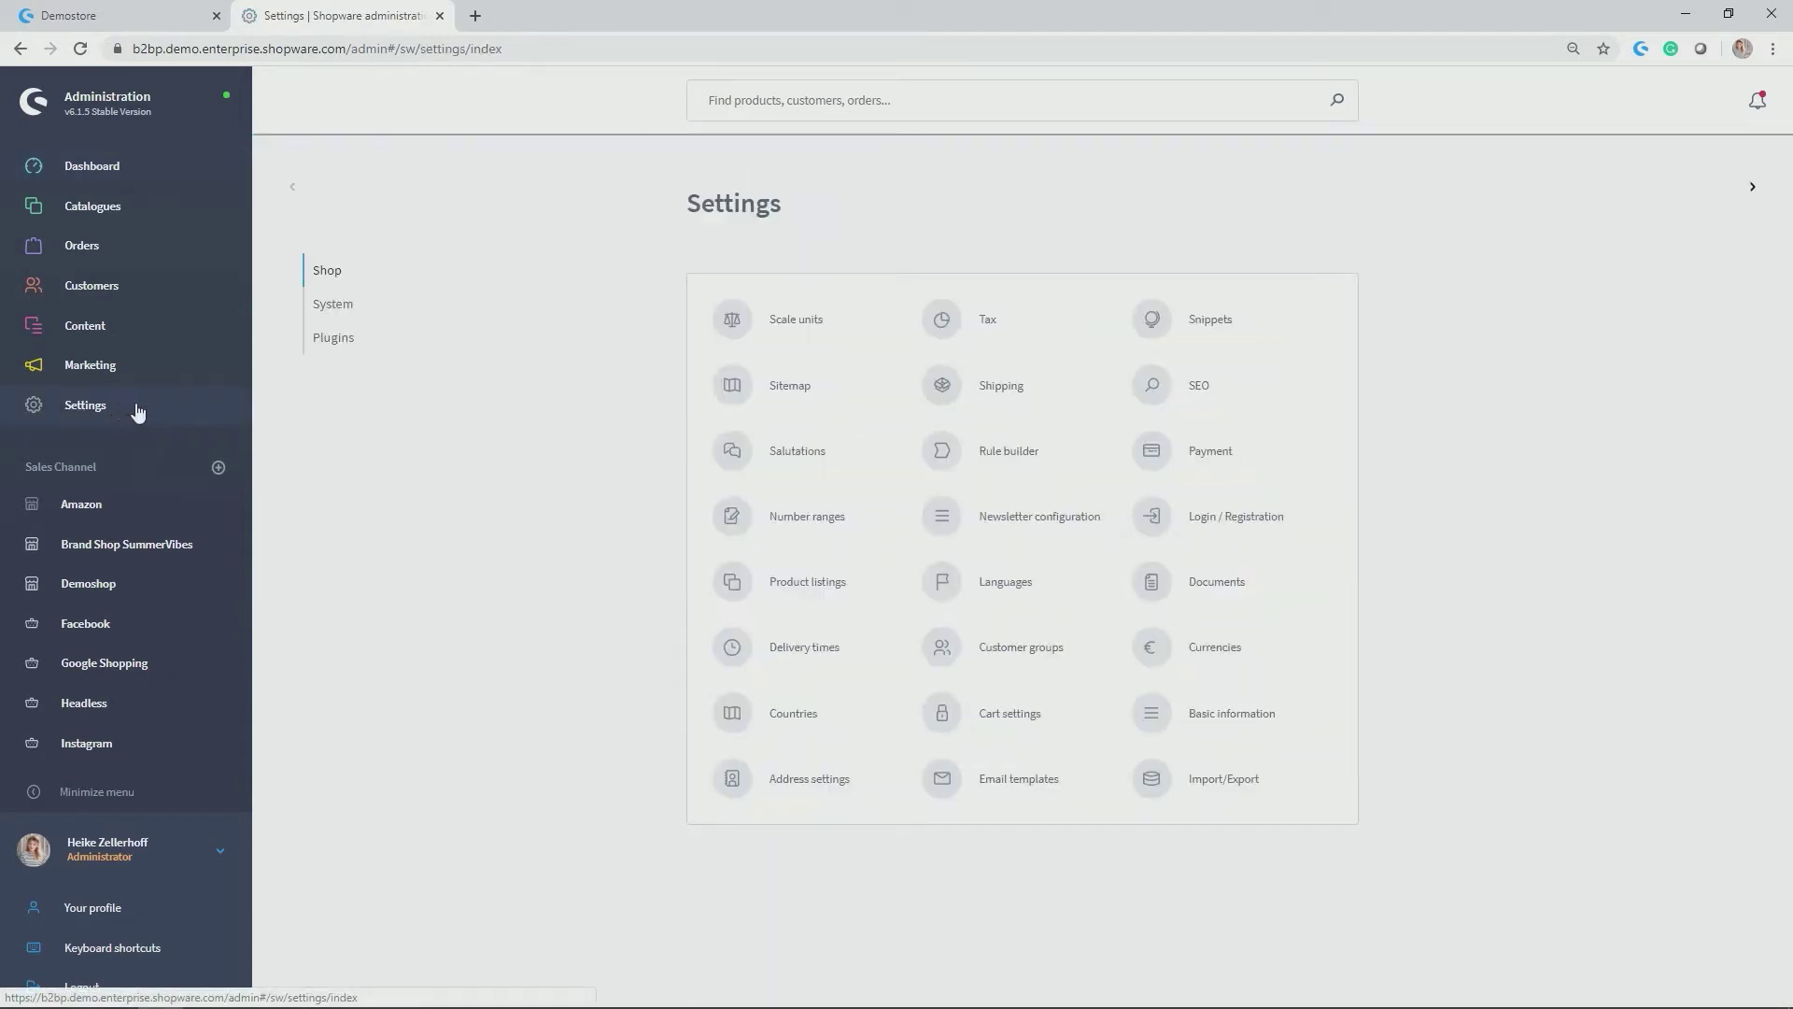
left_click(336, 305)
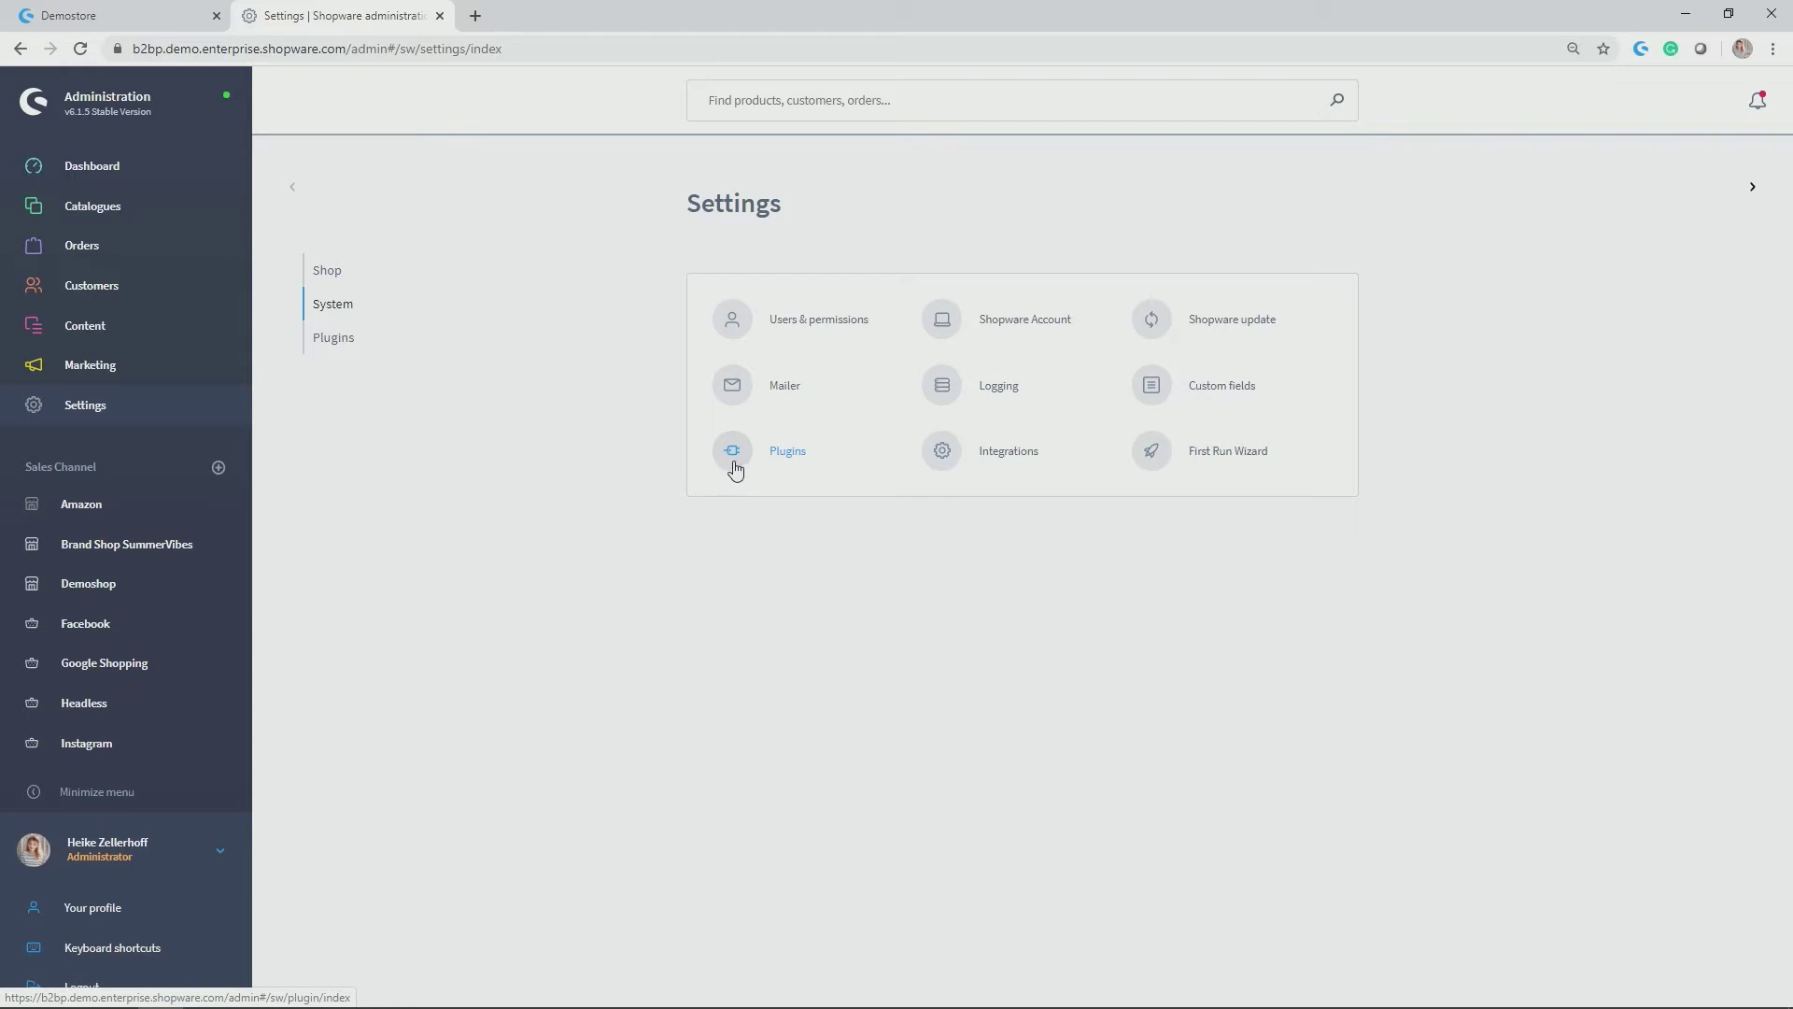
left_click(335, 342)
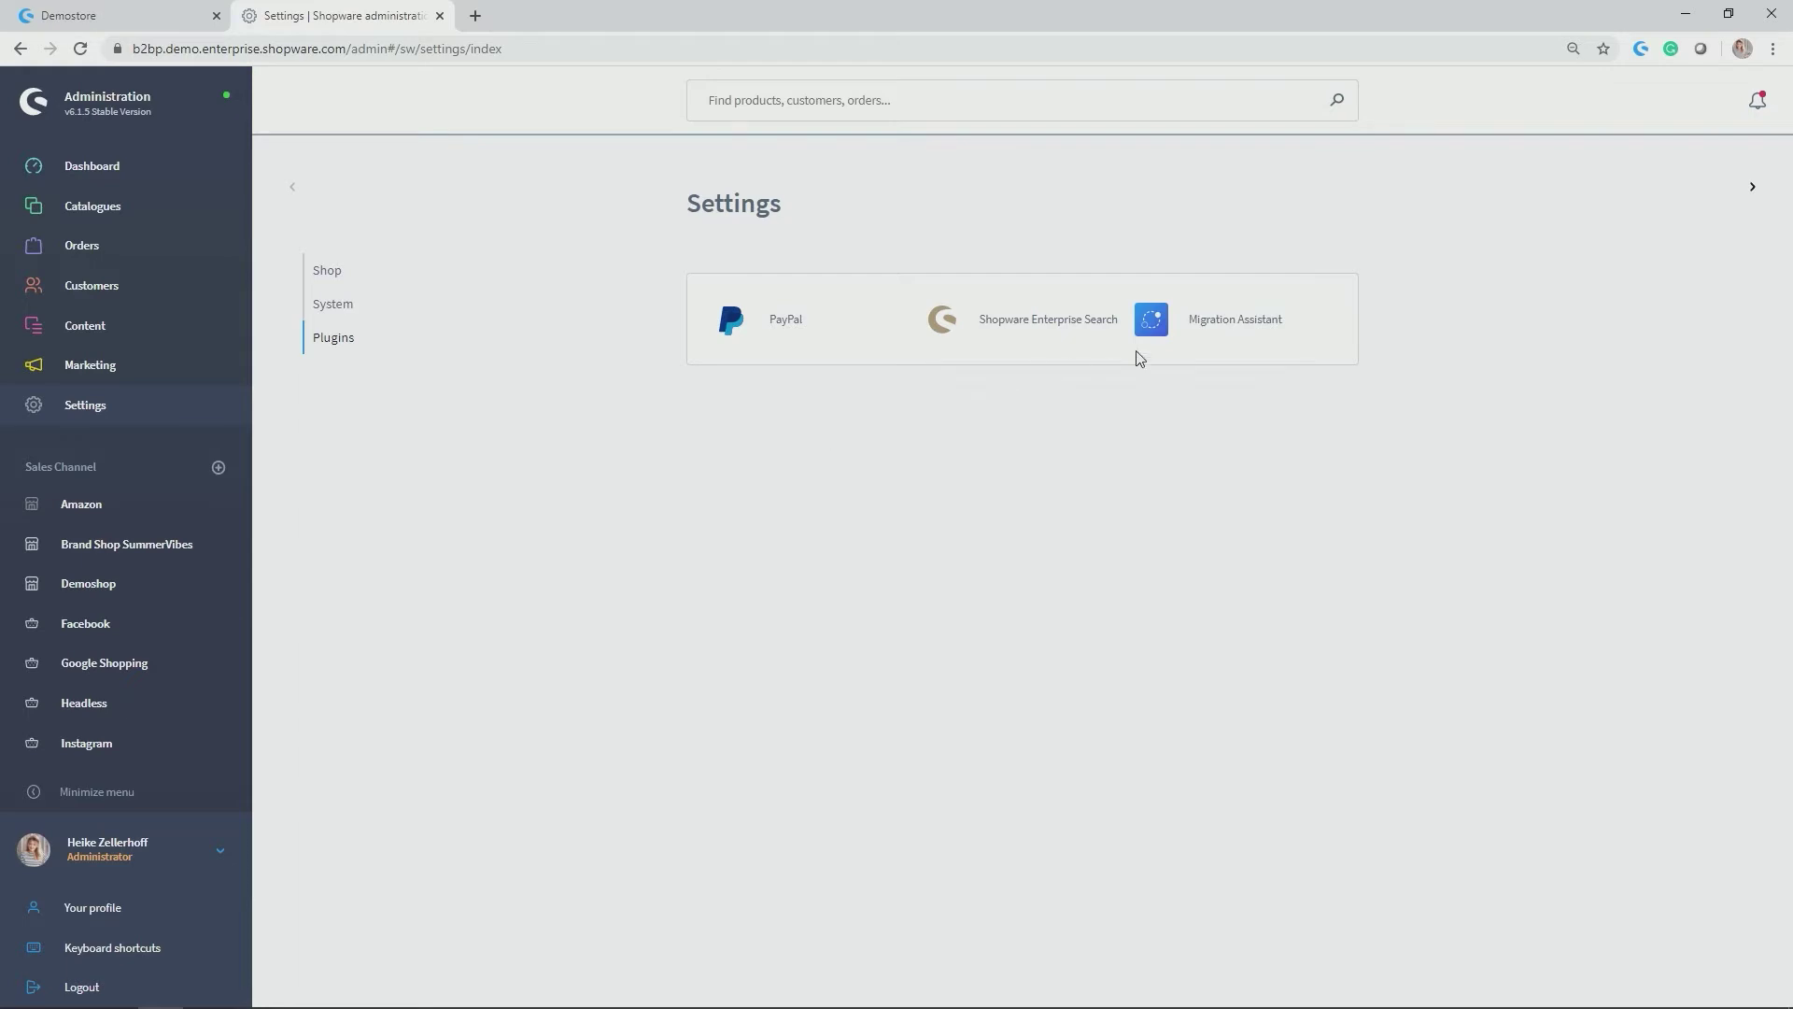
left_click(991, 323)
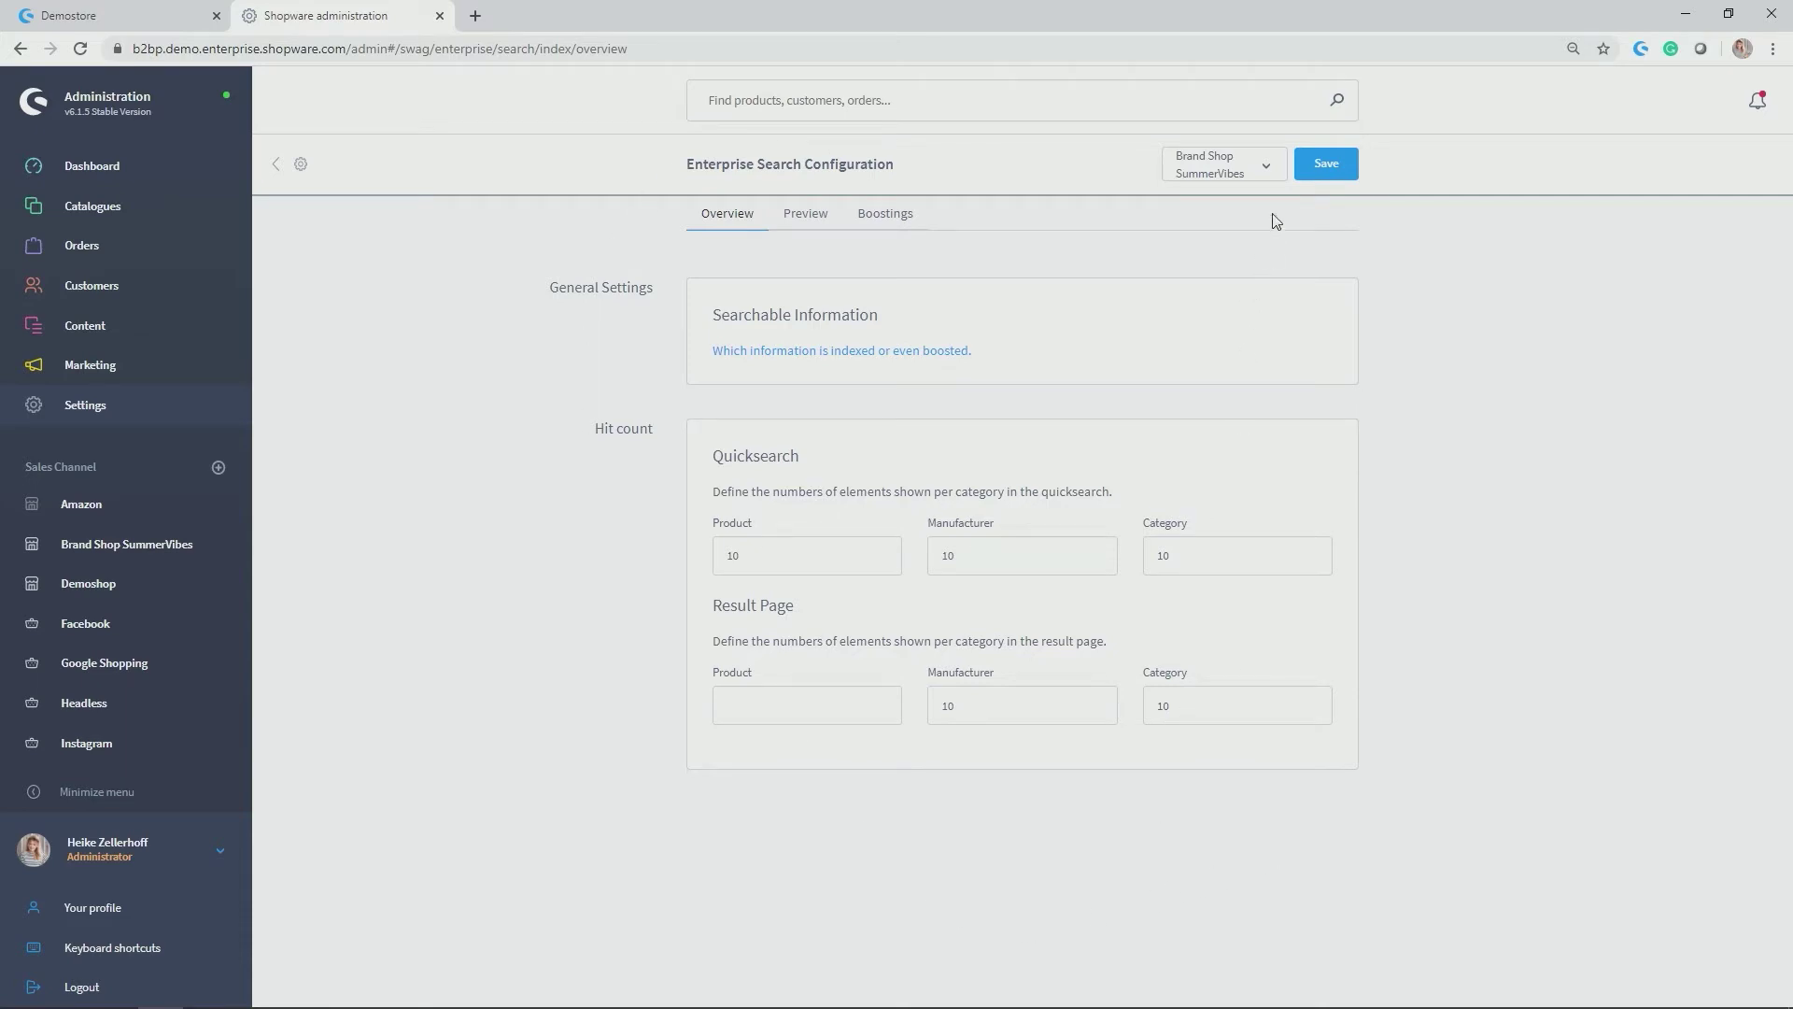
- Switch the Enterprise Search configuration to the Demoshop sales channel
left_click(1261, 173)
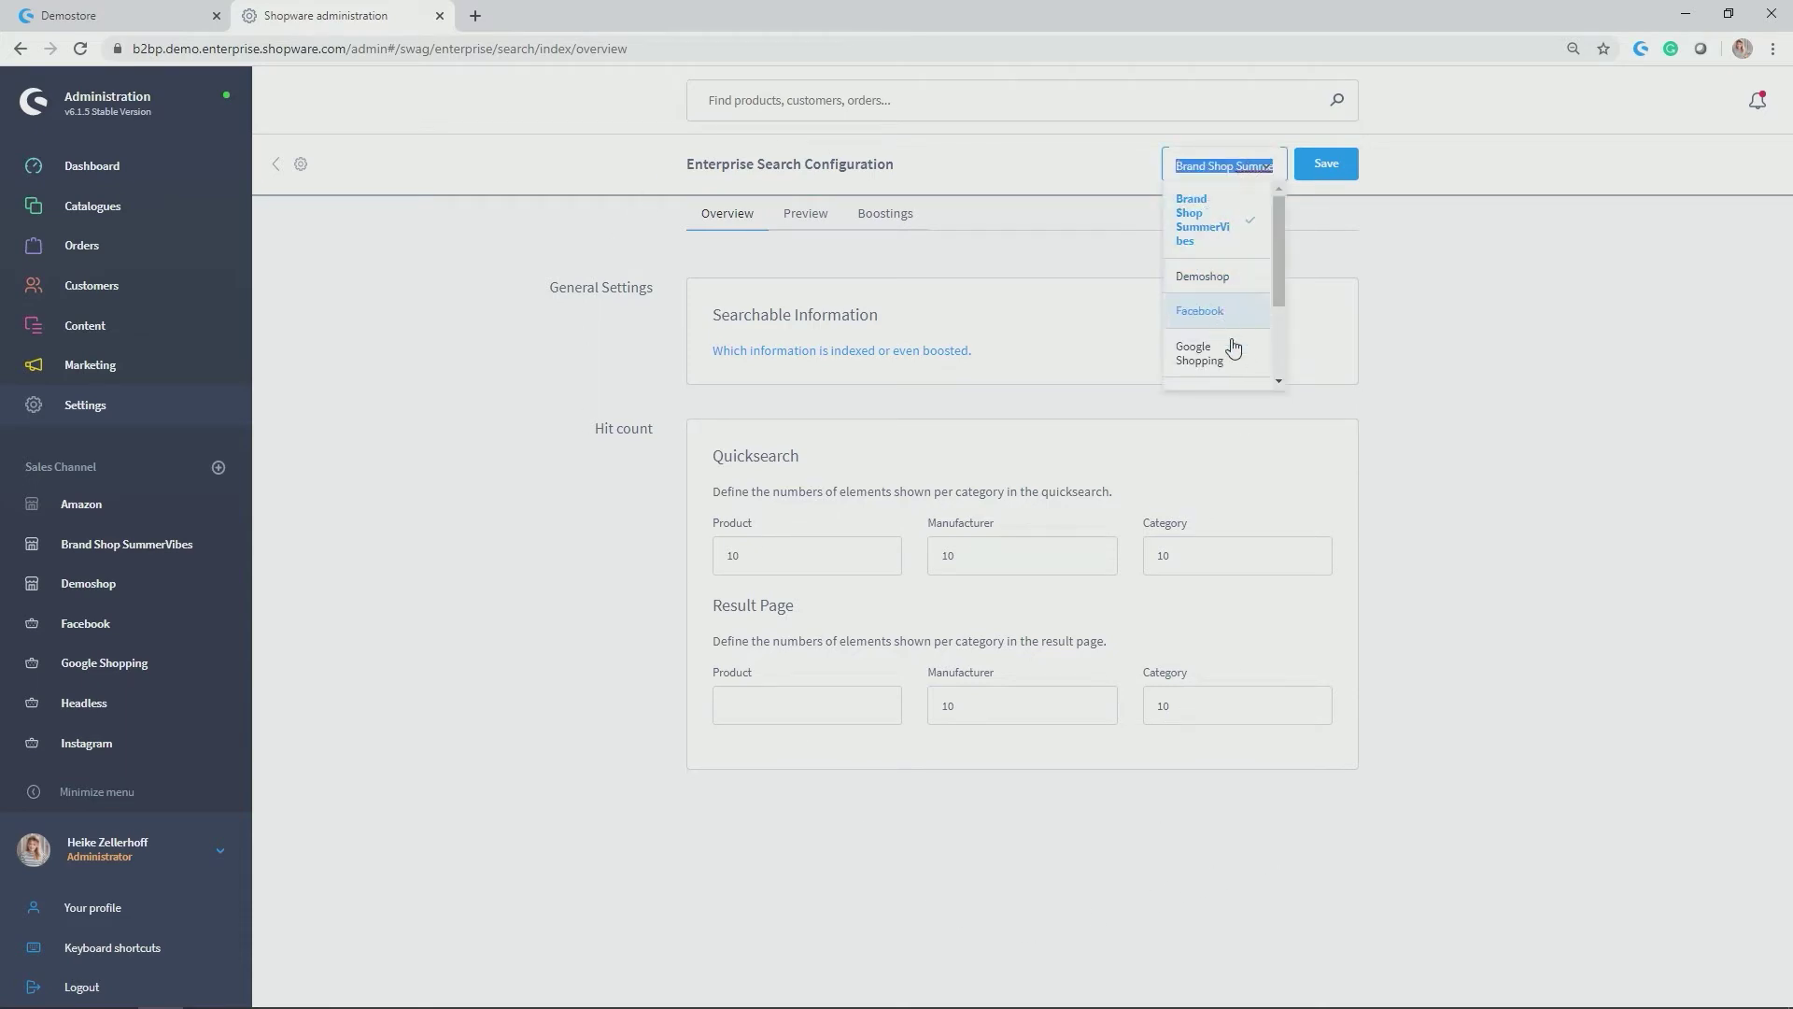
scroll(1229, 351, "down", 2)
scroll(1231, 343, "up", 3)
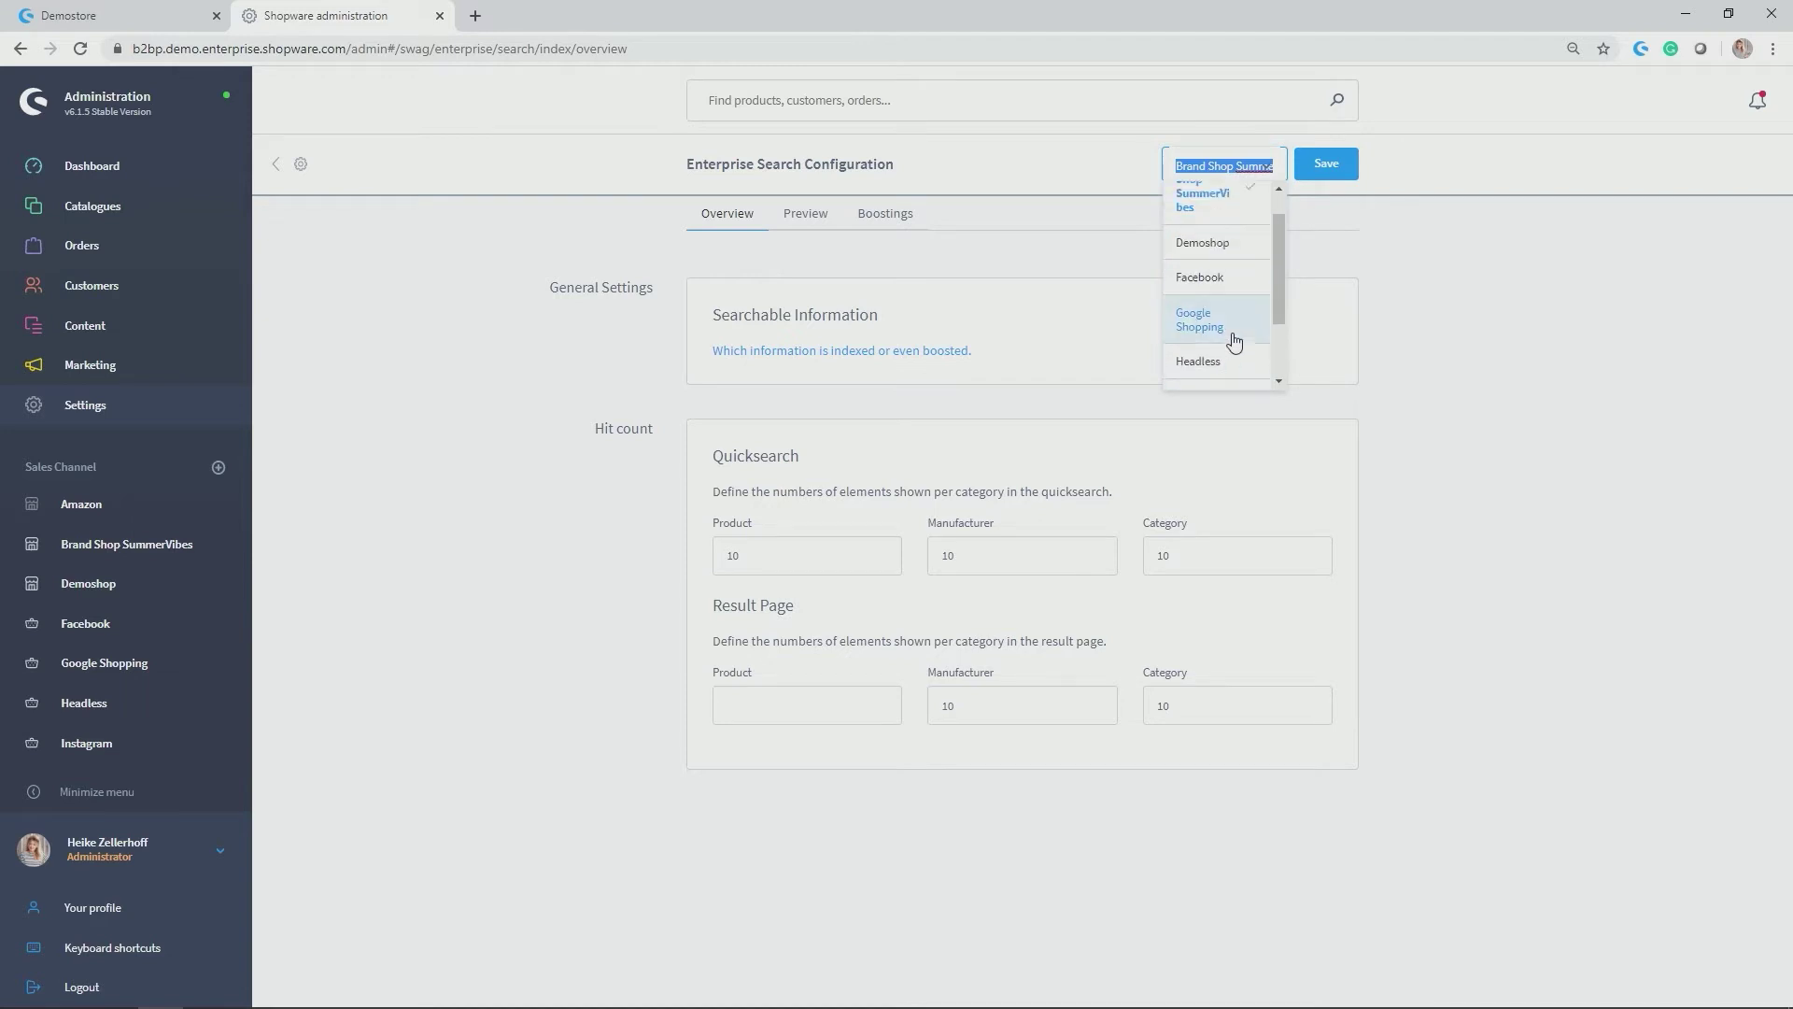
left_click(1214, 254)
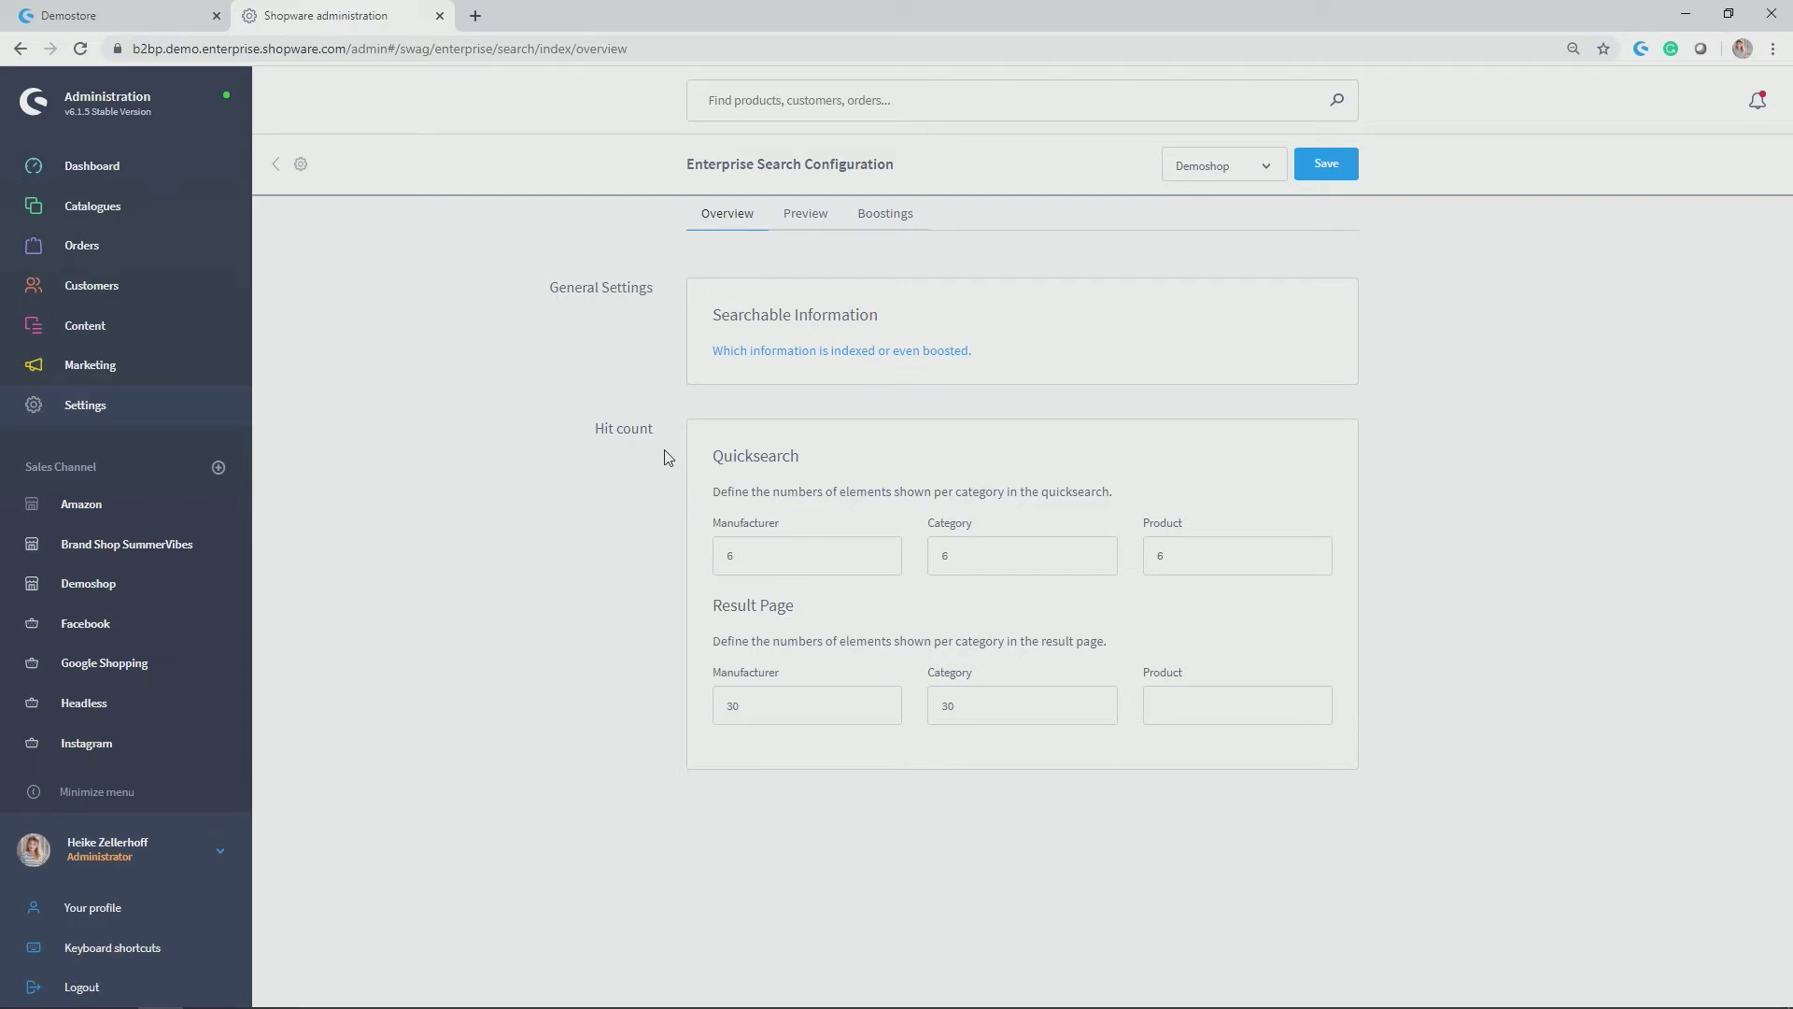
- Highlight the Hit count, Quicksearch and Result Page headings to point them out
triple_click(598, 434)
triple_click(719, 640)
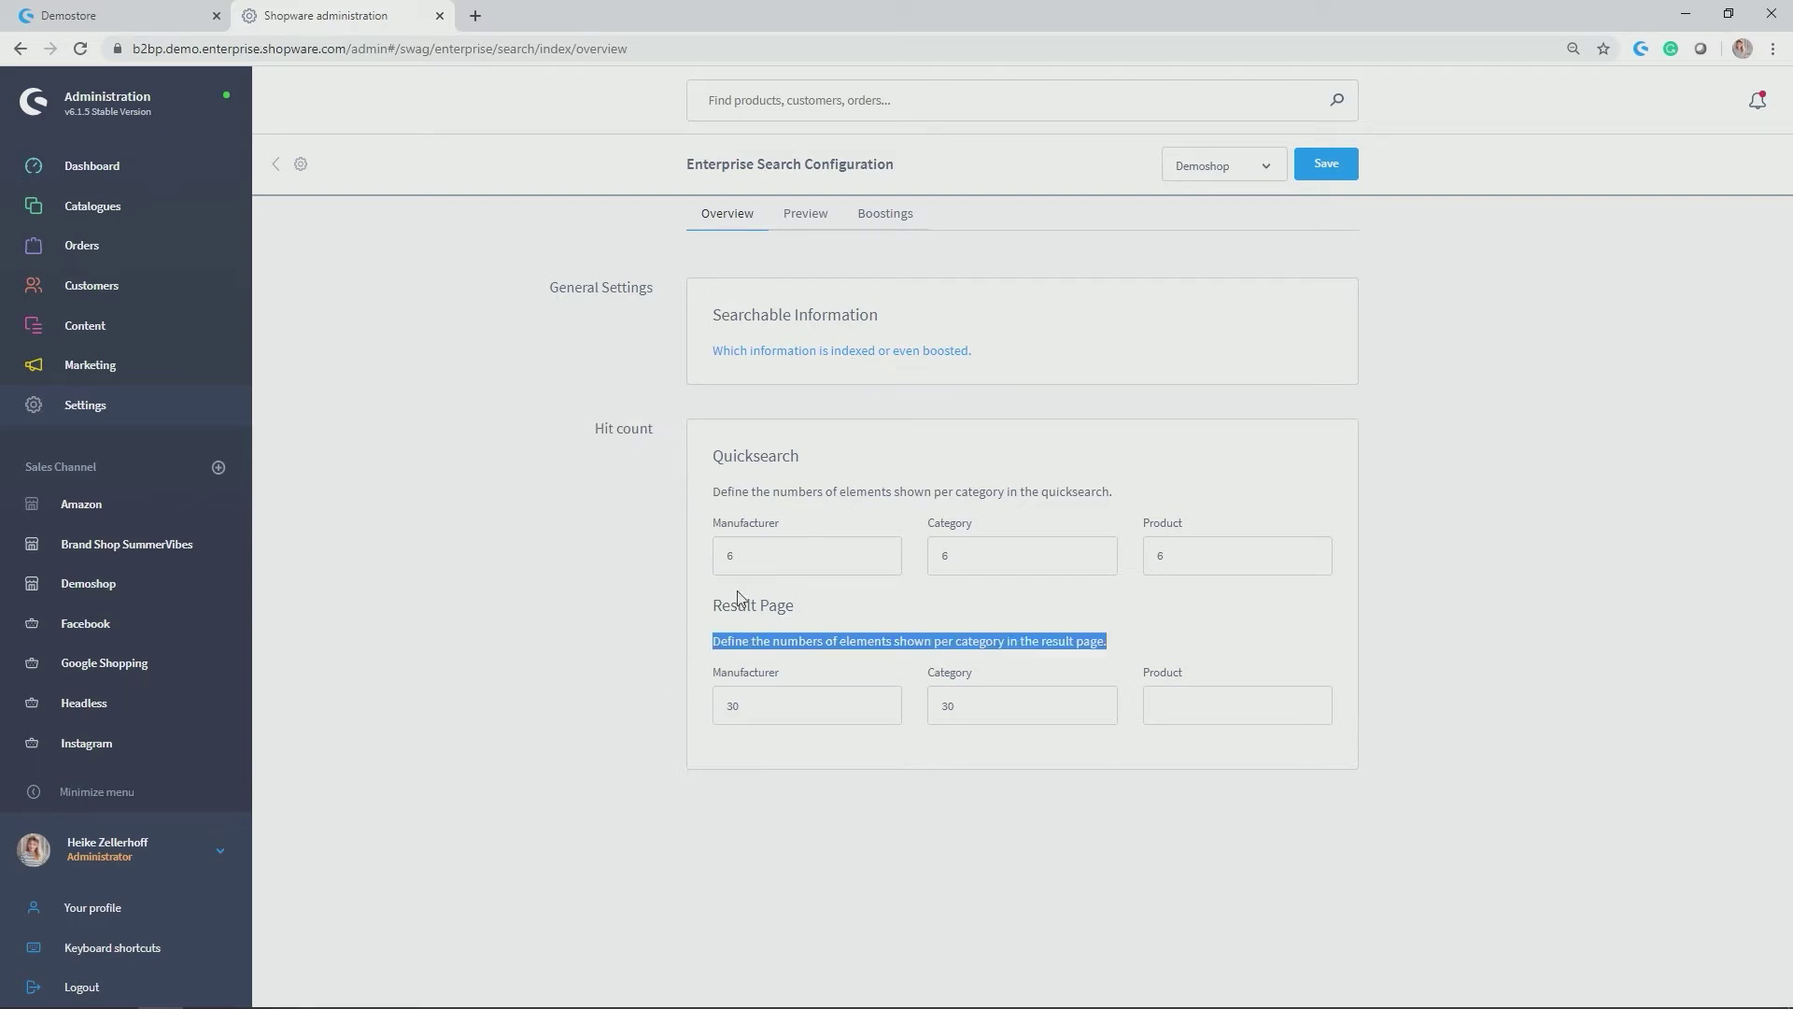
double_click(755, 454)
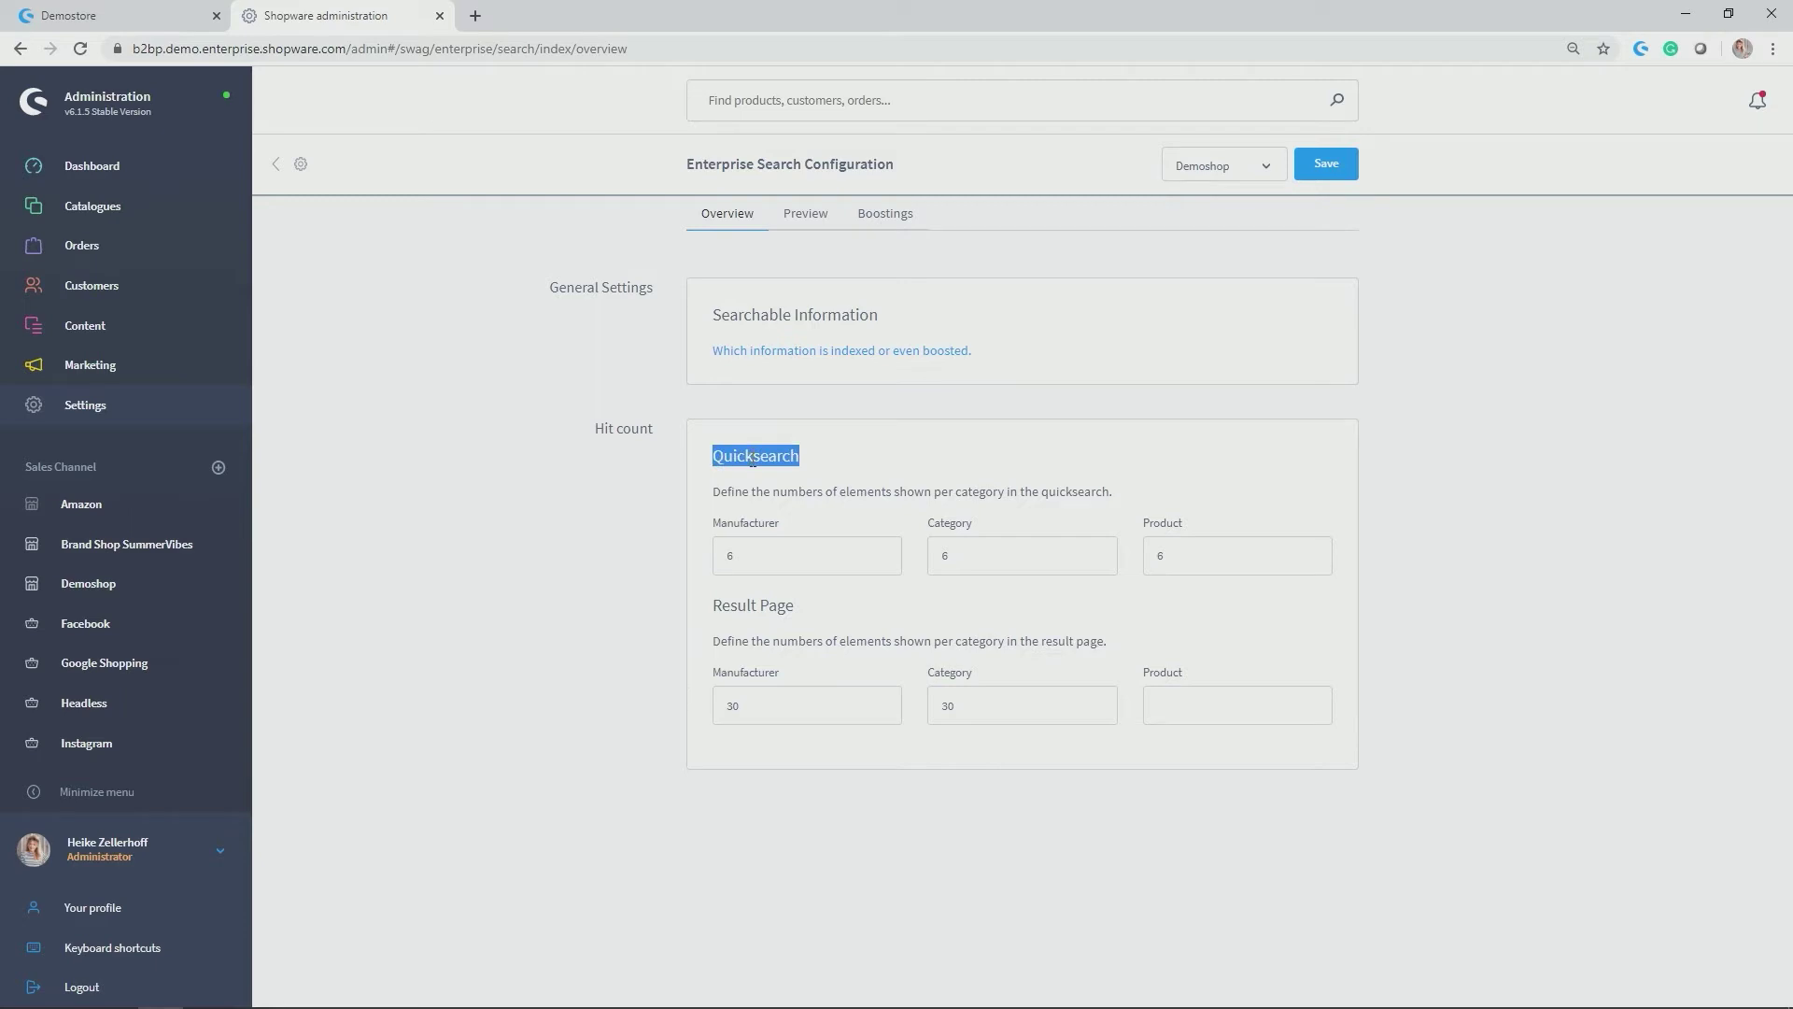
left_click_drag(714, 605, 763, 623)
left_click(754, 616)
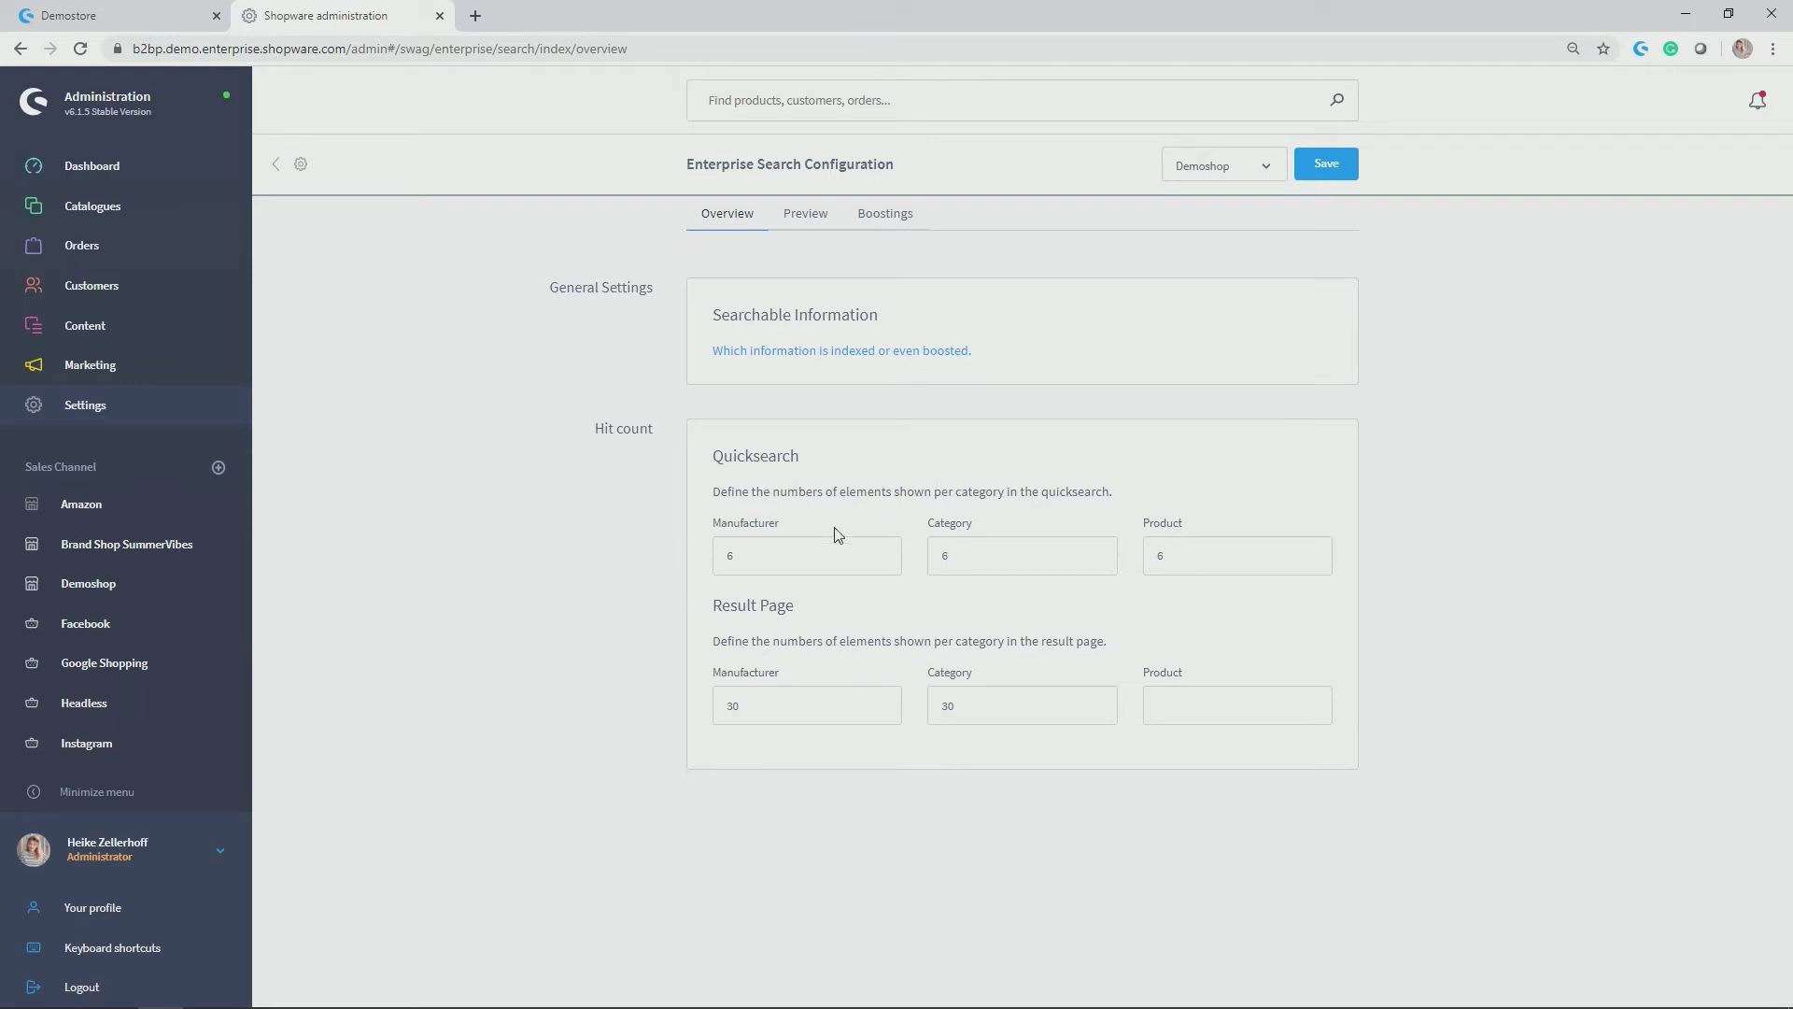
- Go over the quicksearch counts of 6 and result-page count of 30, then open Searchable Information
left_click(771, 551)
left_click(1015, 569)
left_click(1191, 559)
left_click(894, 674)
left_click(871, 363)
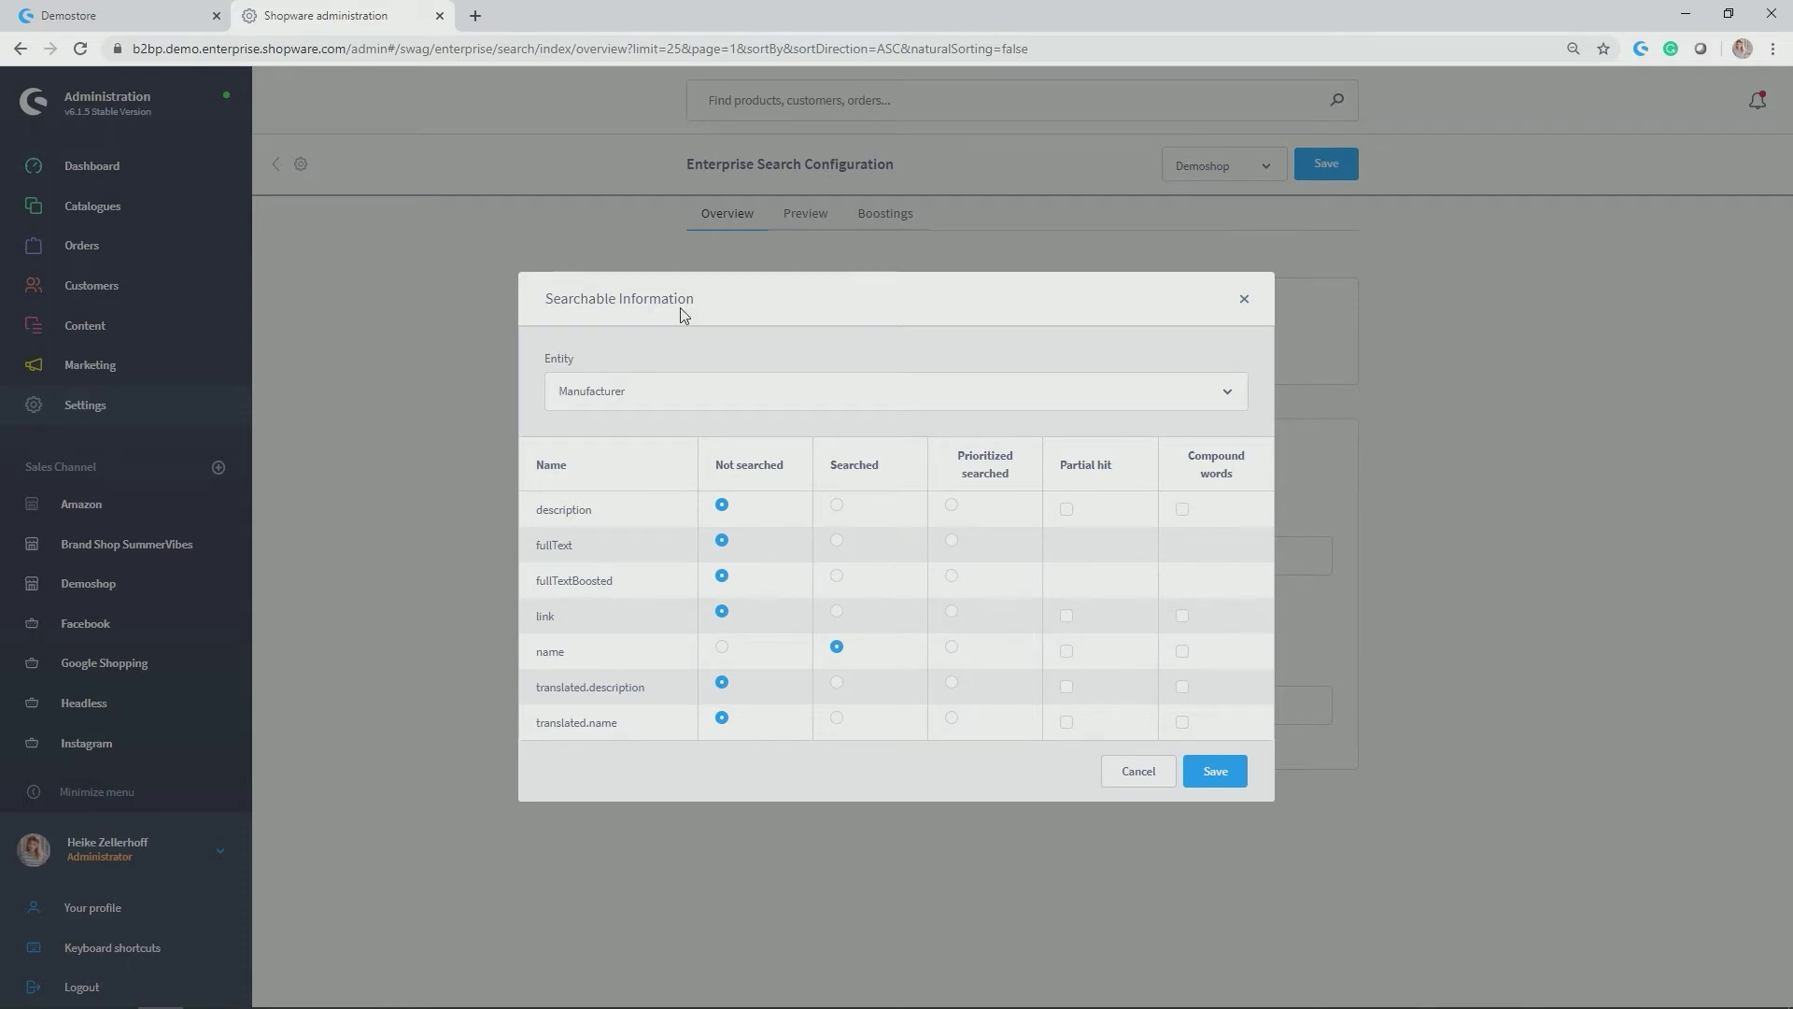
- Check the entity list, keep Manufacturer, and close Searchable Information without saving
left_click(657, 393)
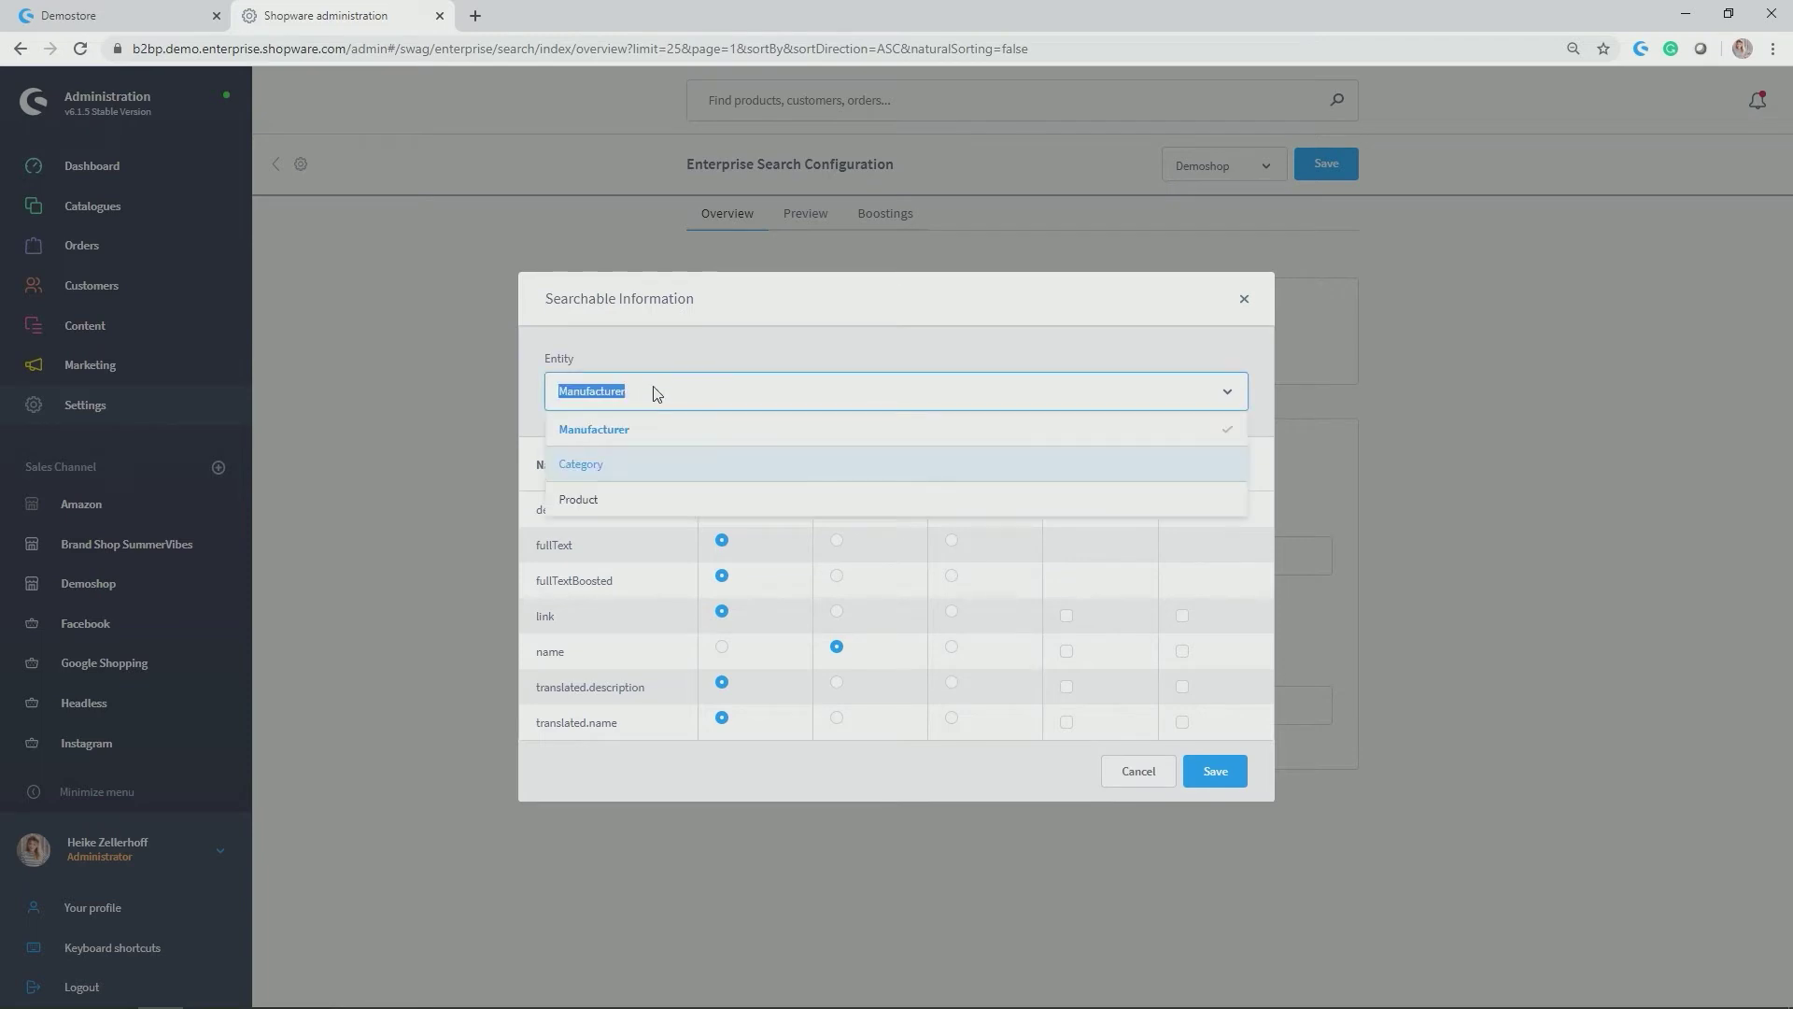
left_click(676, 439)
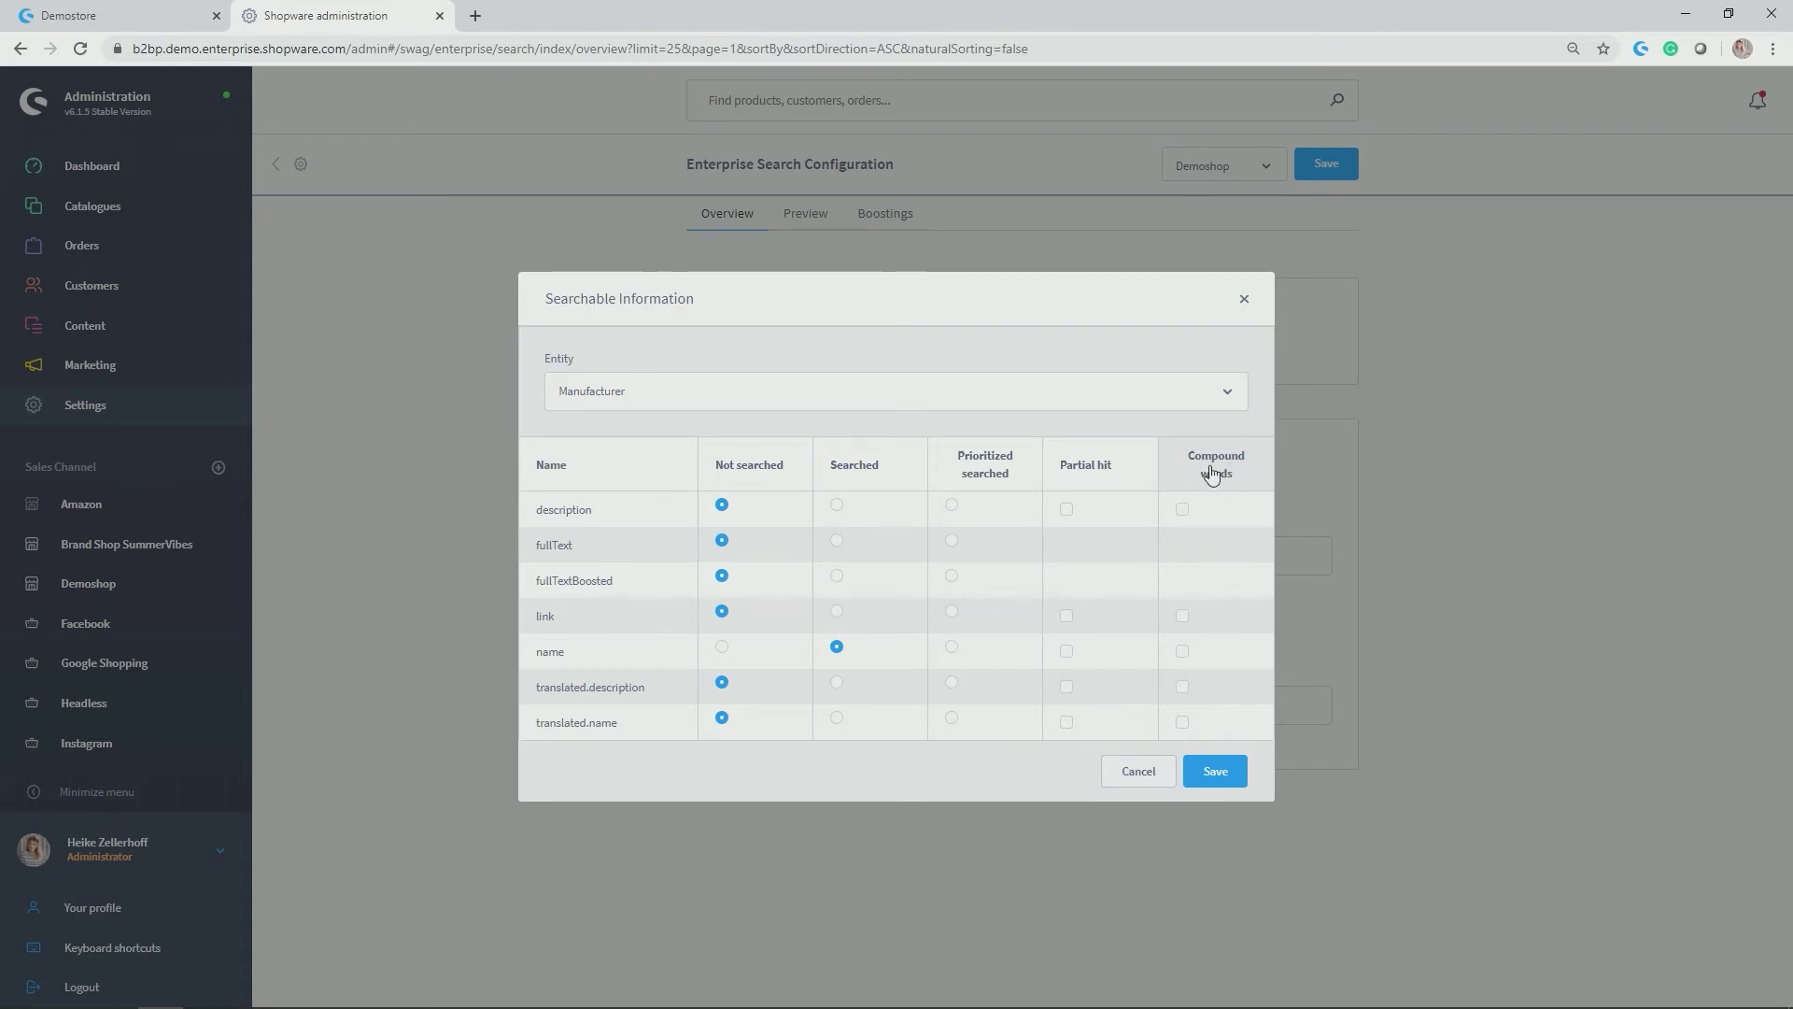
left_click(1244, 301)
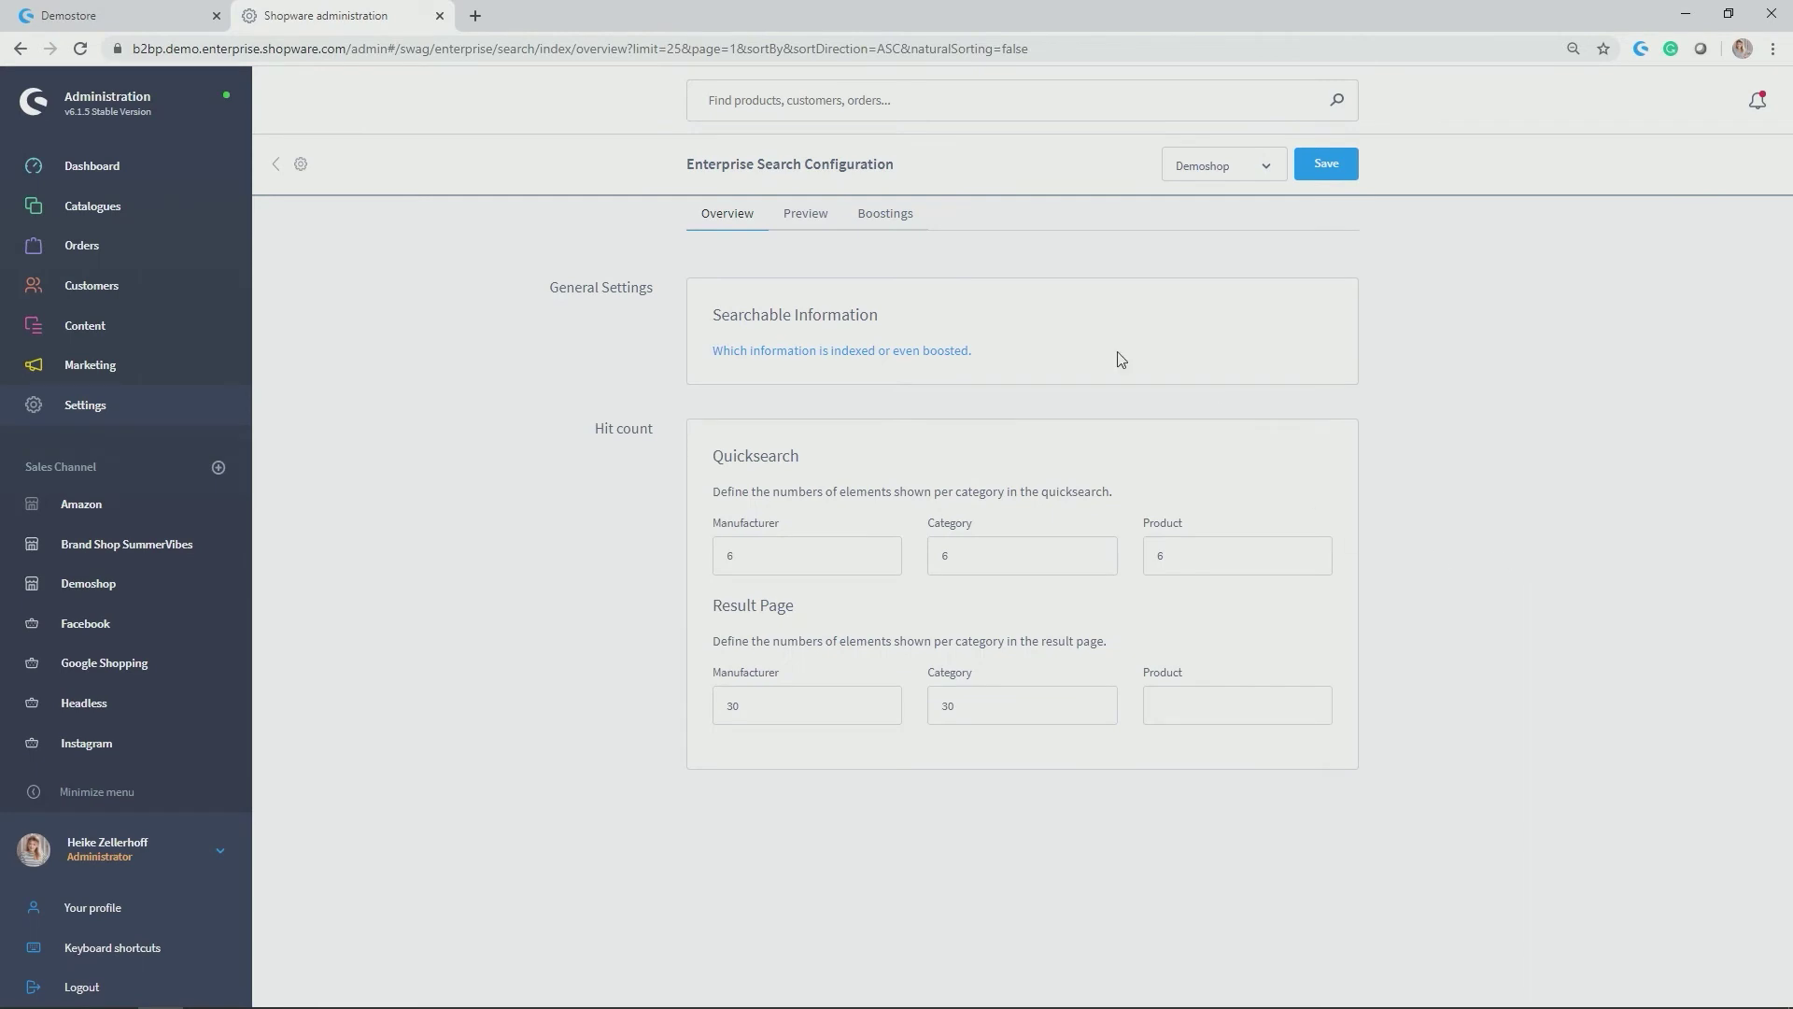
- Switch the Enterprise Search configuration to the Preview tab
left_click(816, 225)
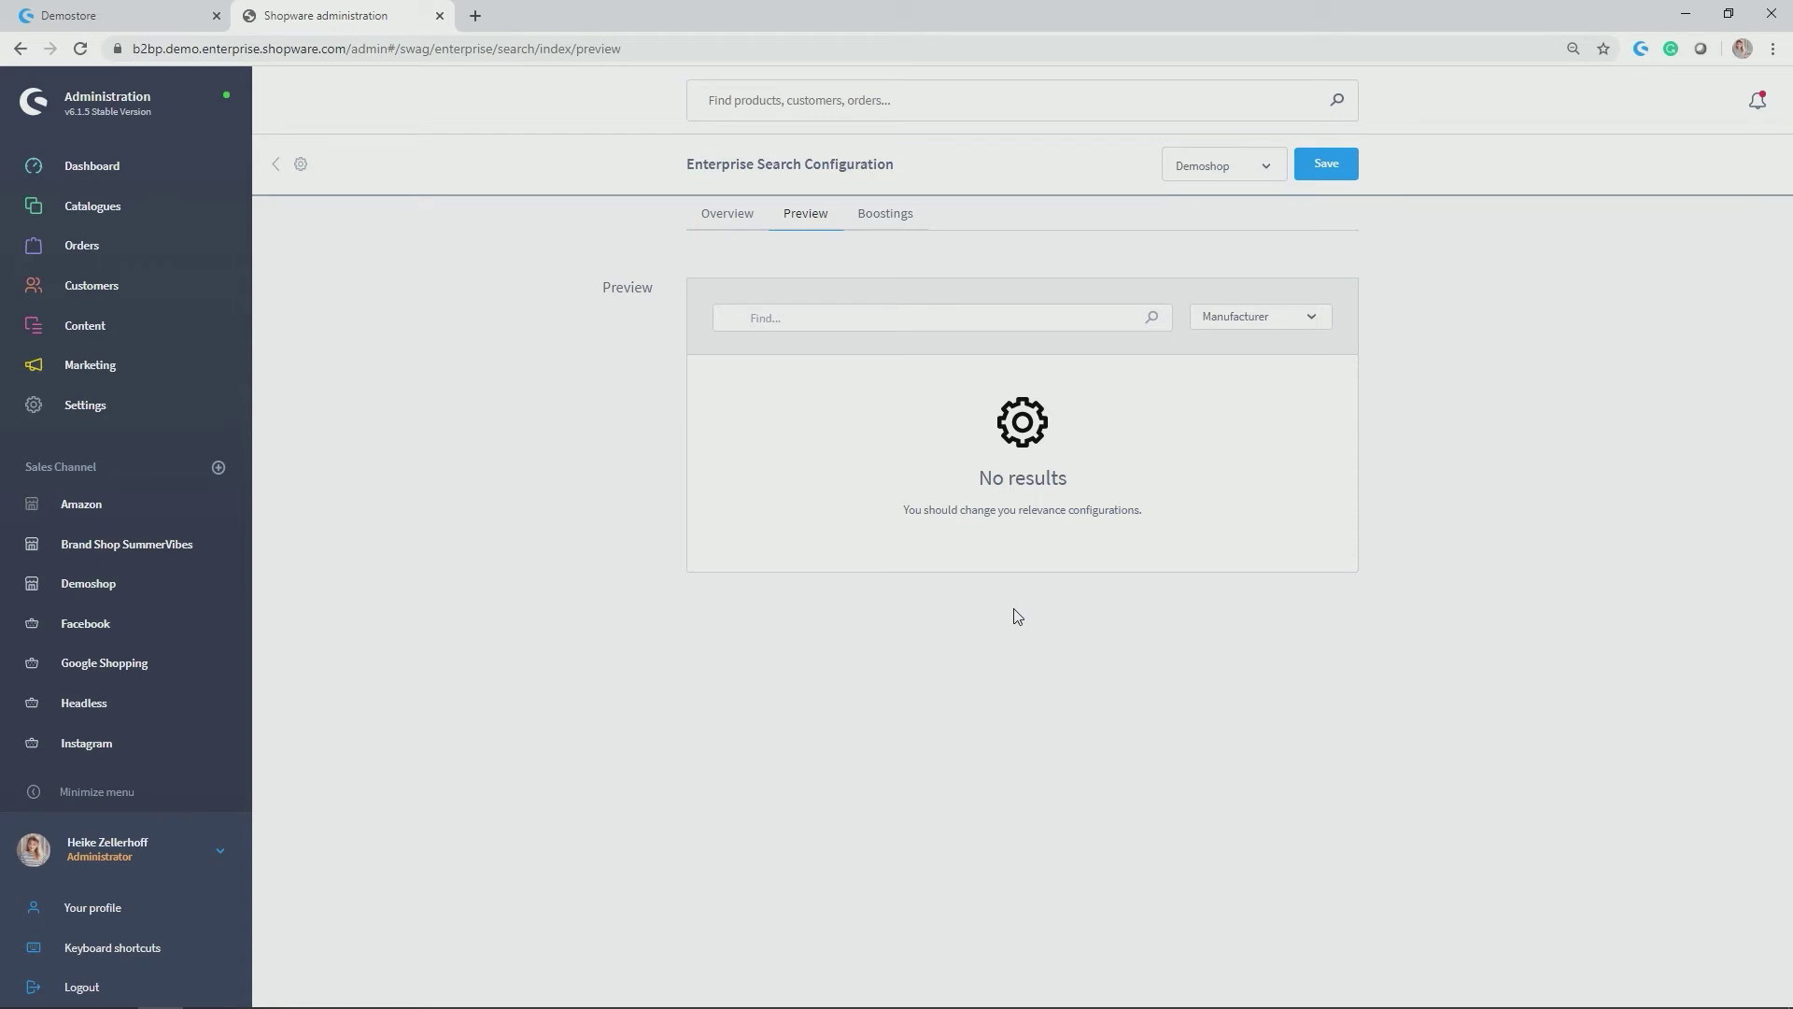
- Preview Product results for 'Bar' and highlight the top result's ranking value 20.86845
left_click(1272, 323)
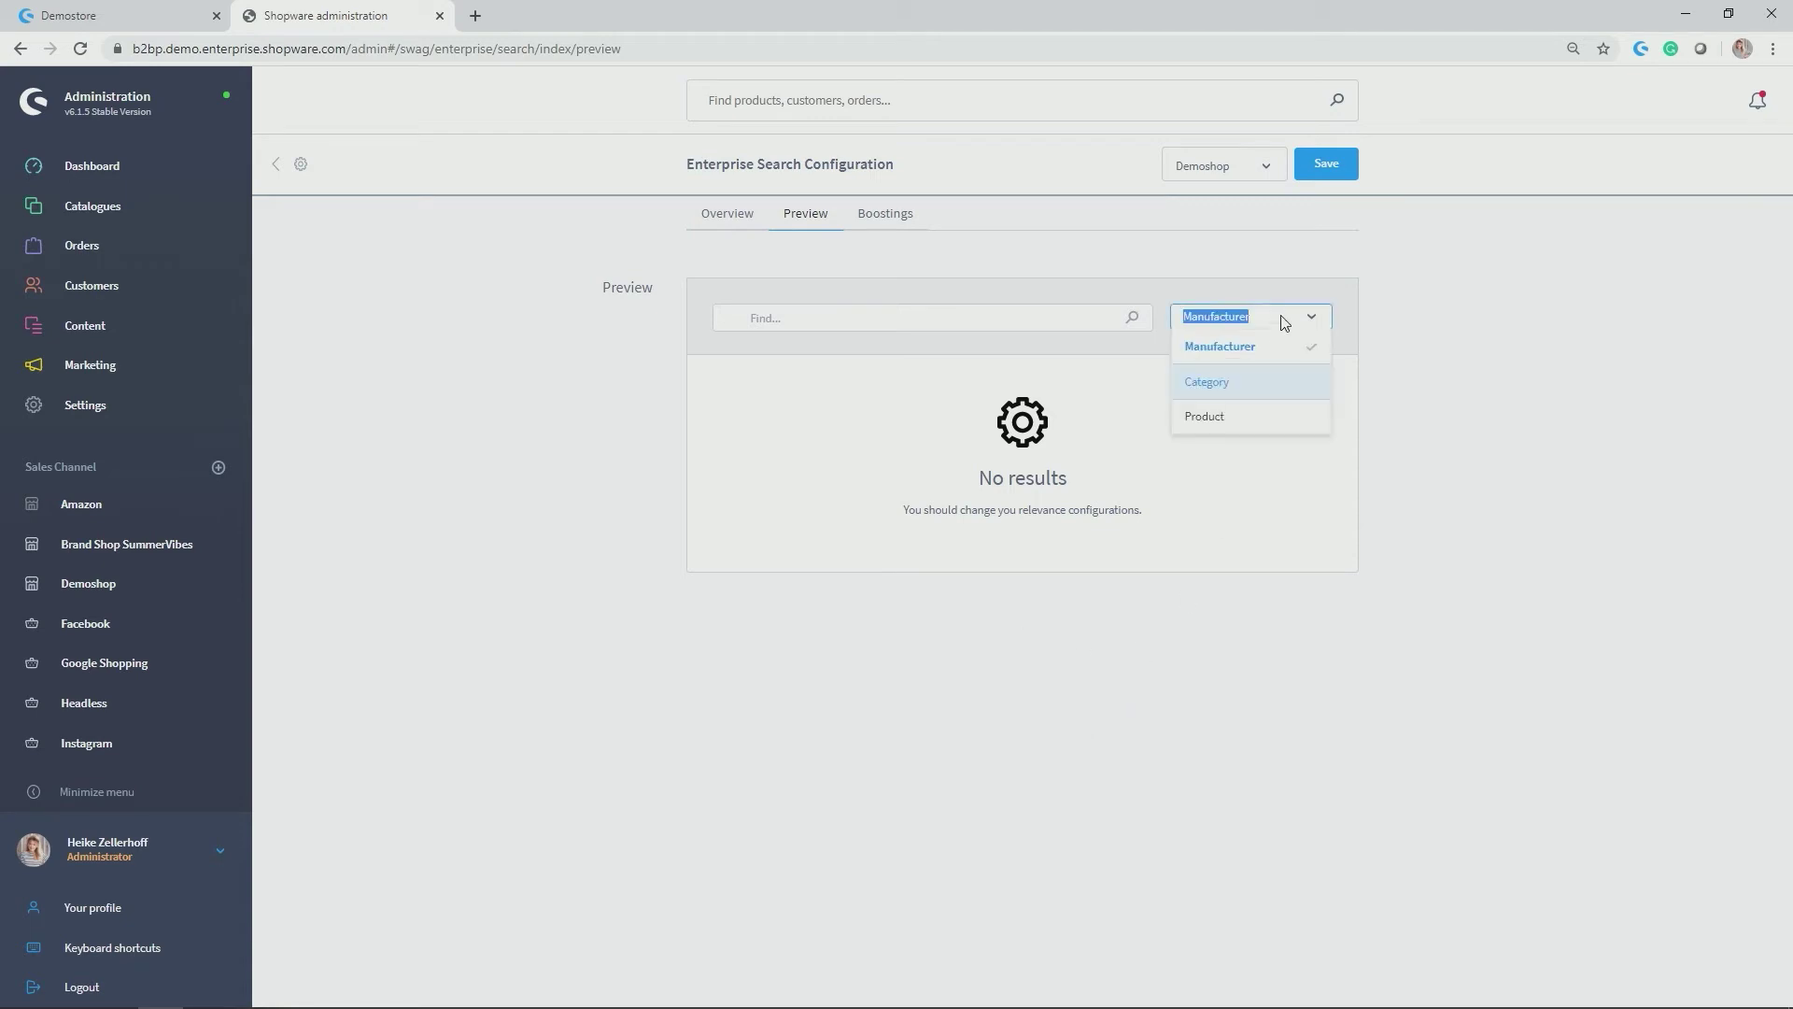
left_click(1243, 414)
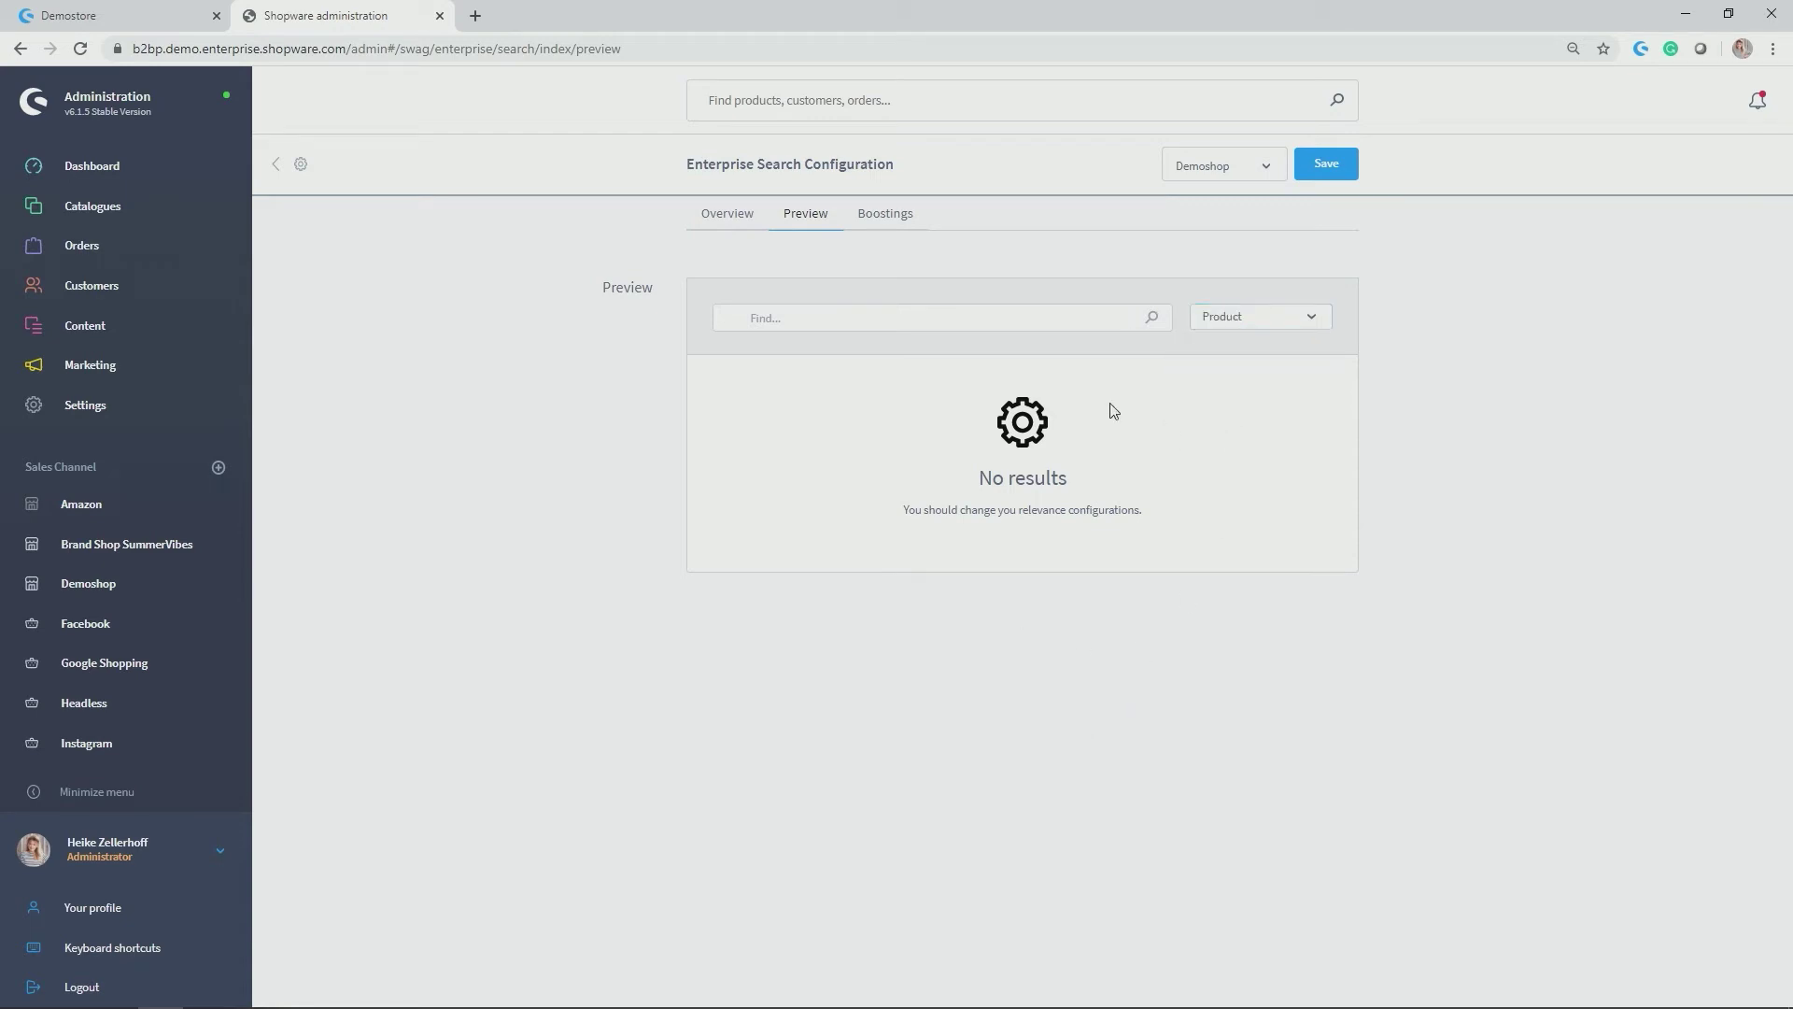
left_click(875, 316)
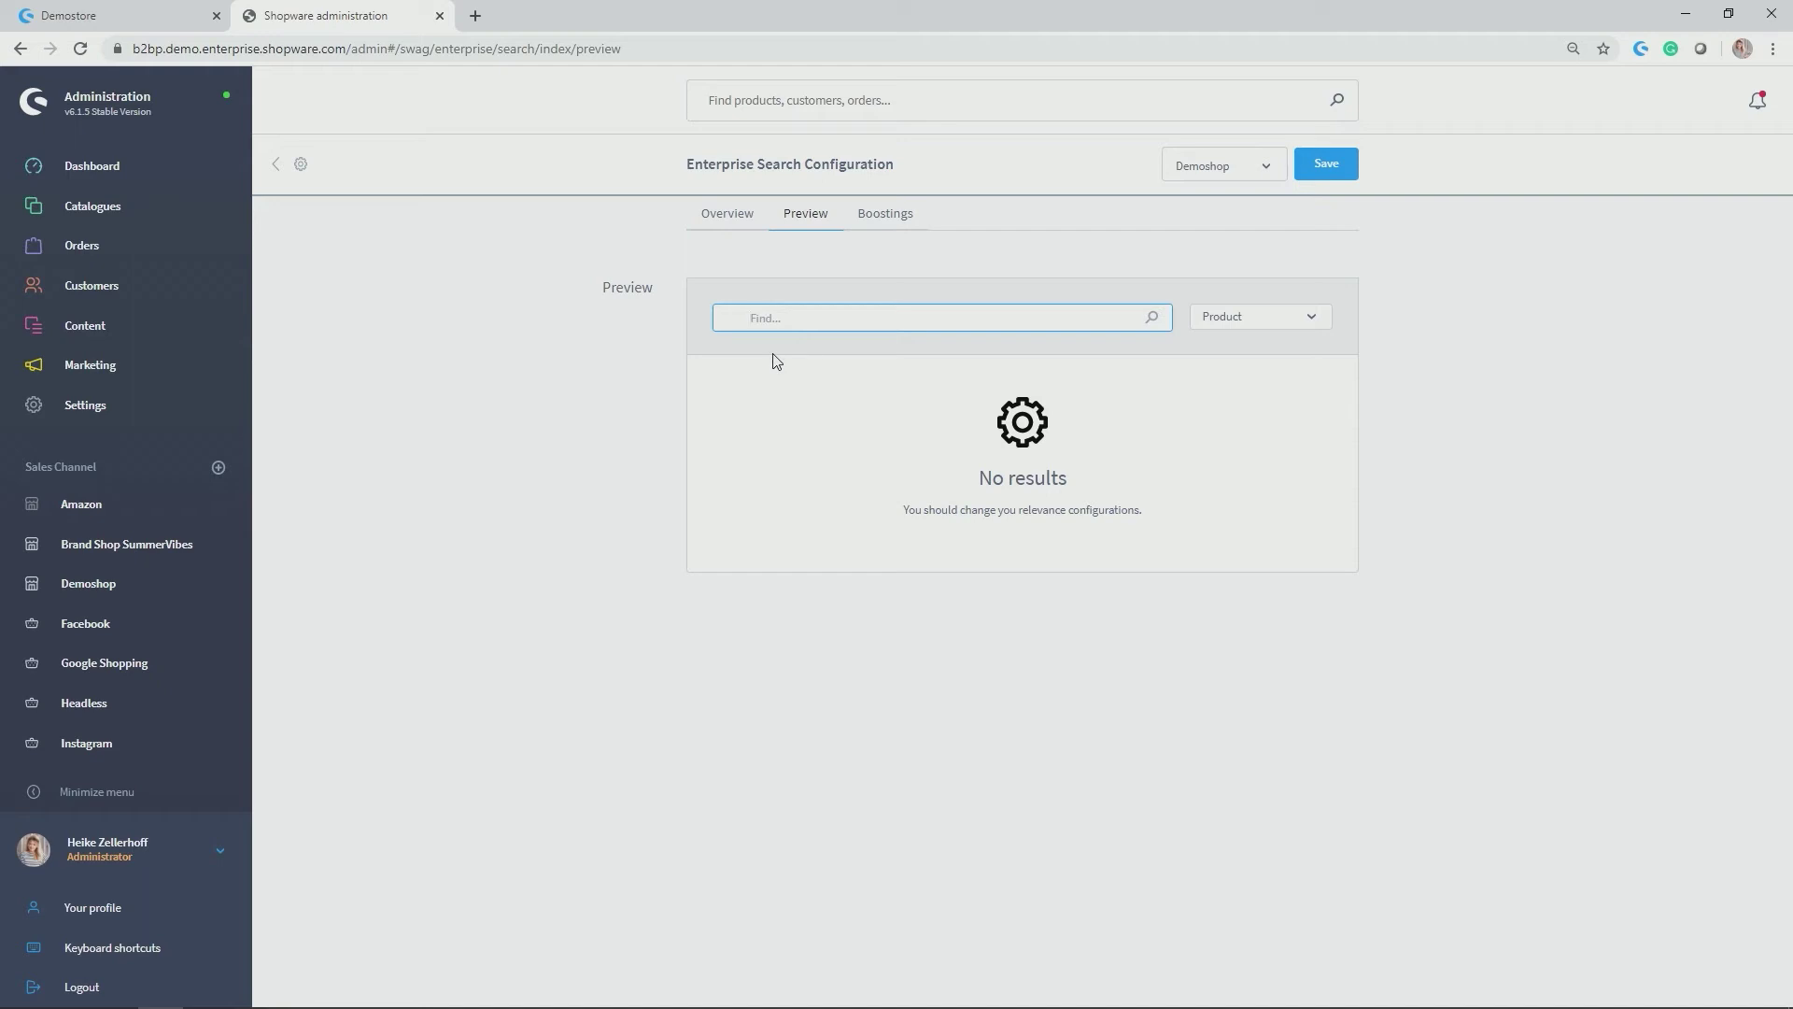
type("Bare")
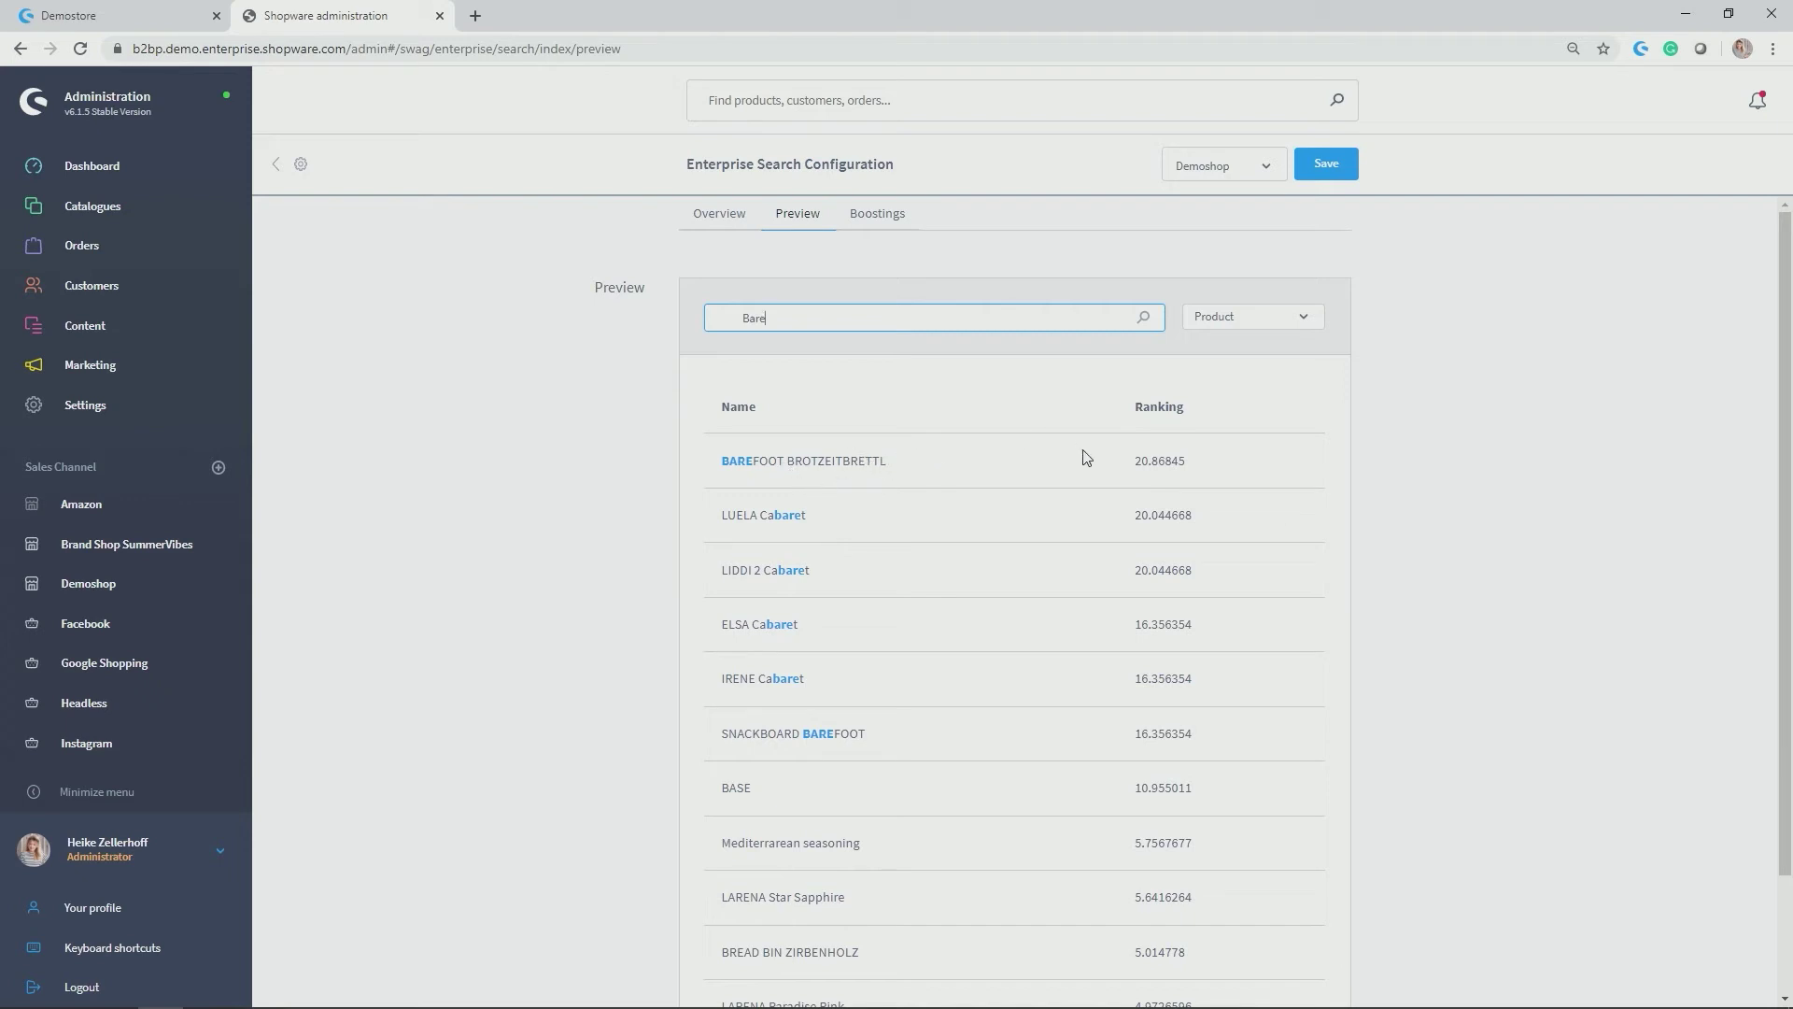
mouse_move(1133, 467)
left_click_drag(1133, 467, 1224, 481)
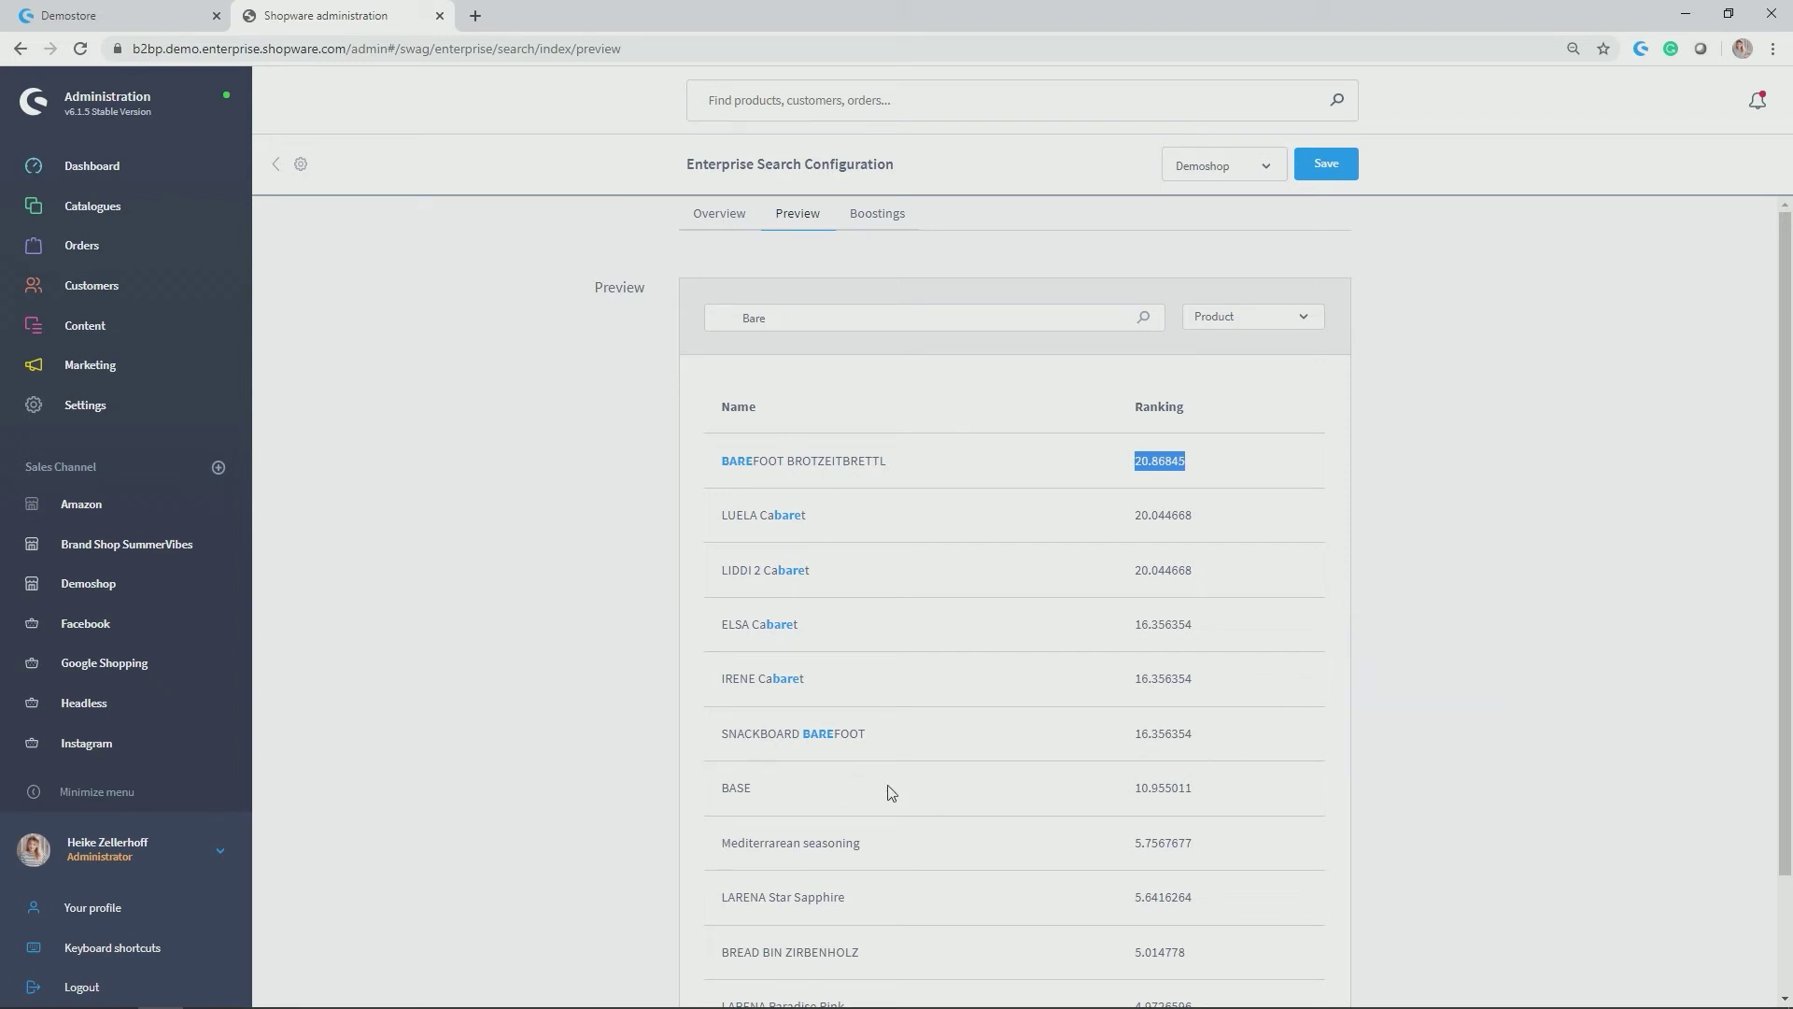
mouse_move(1128, 740)
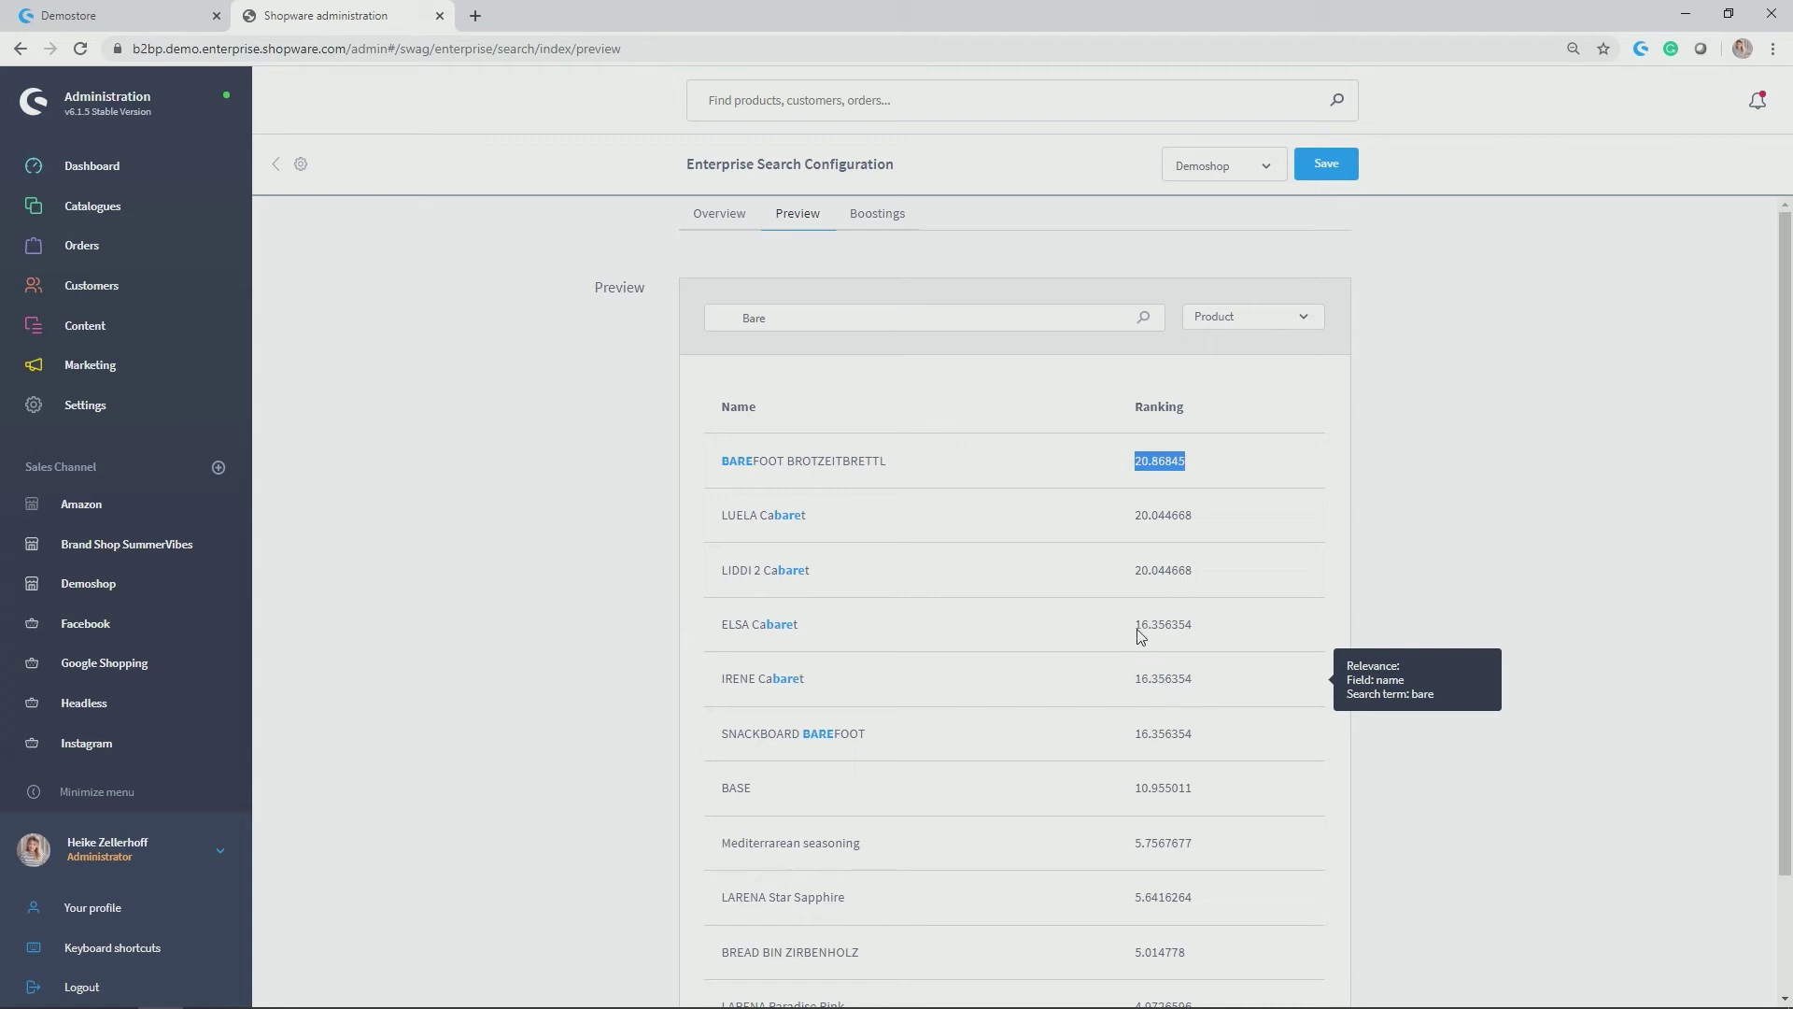
- Clear the 'Bare' query from the preview search and go to the Boostings list
left_click(983, 325)
double_click(983, 327)
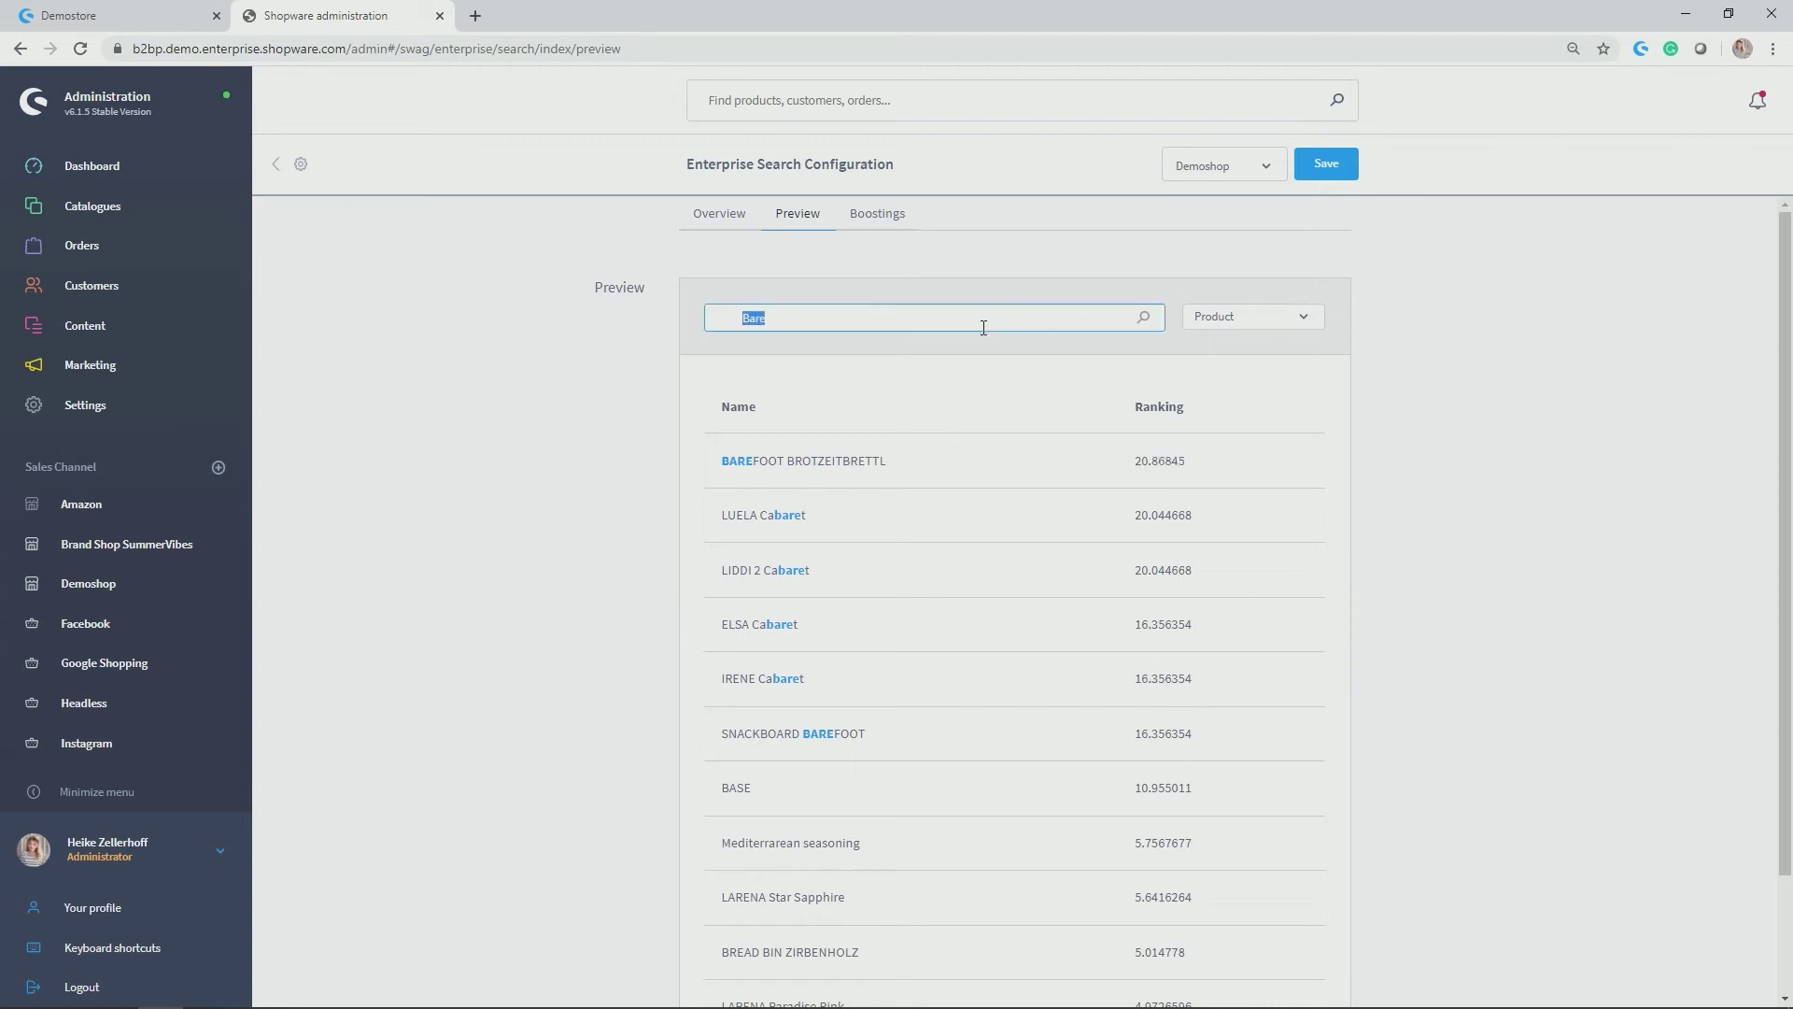
key("BackSpace")
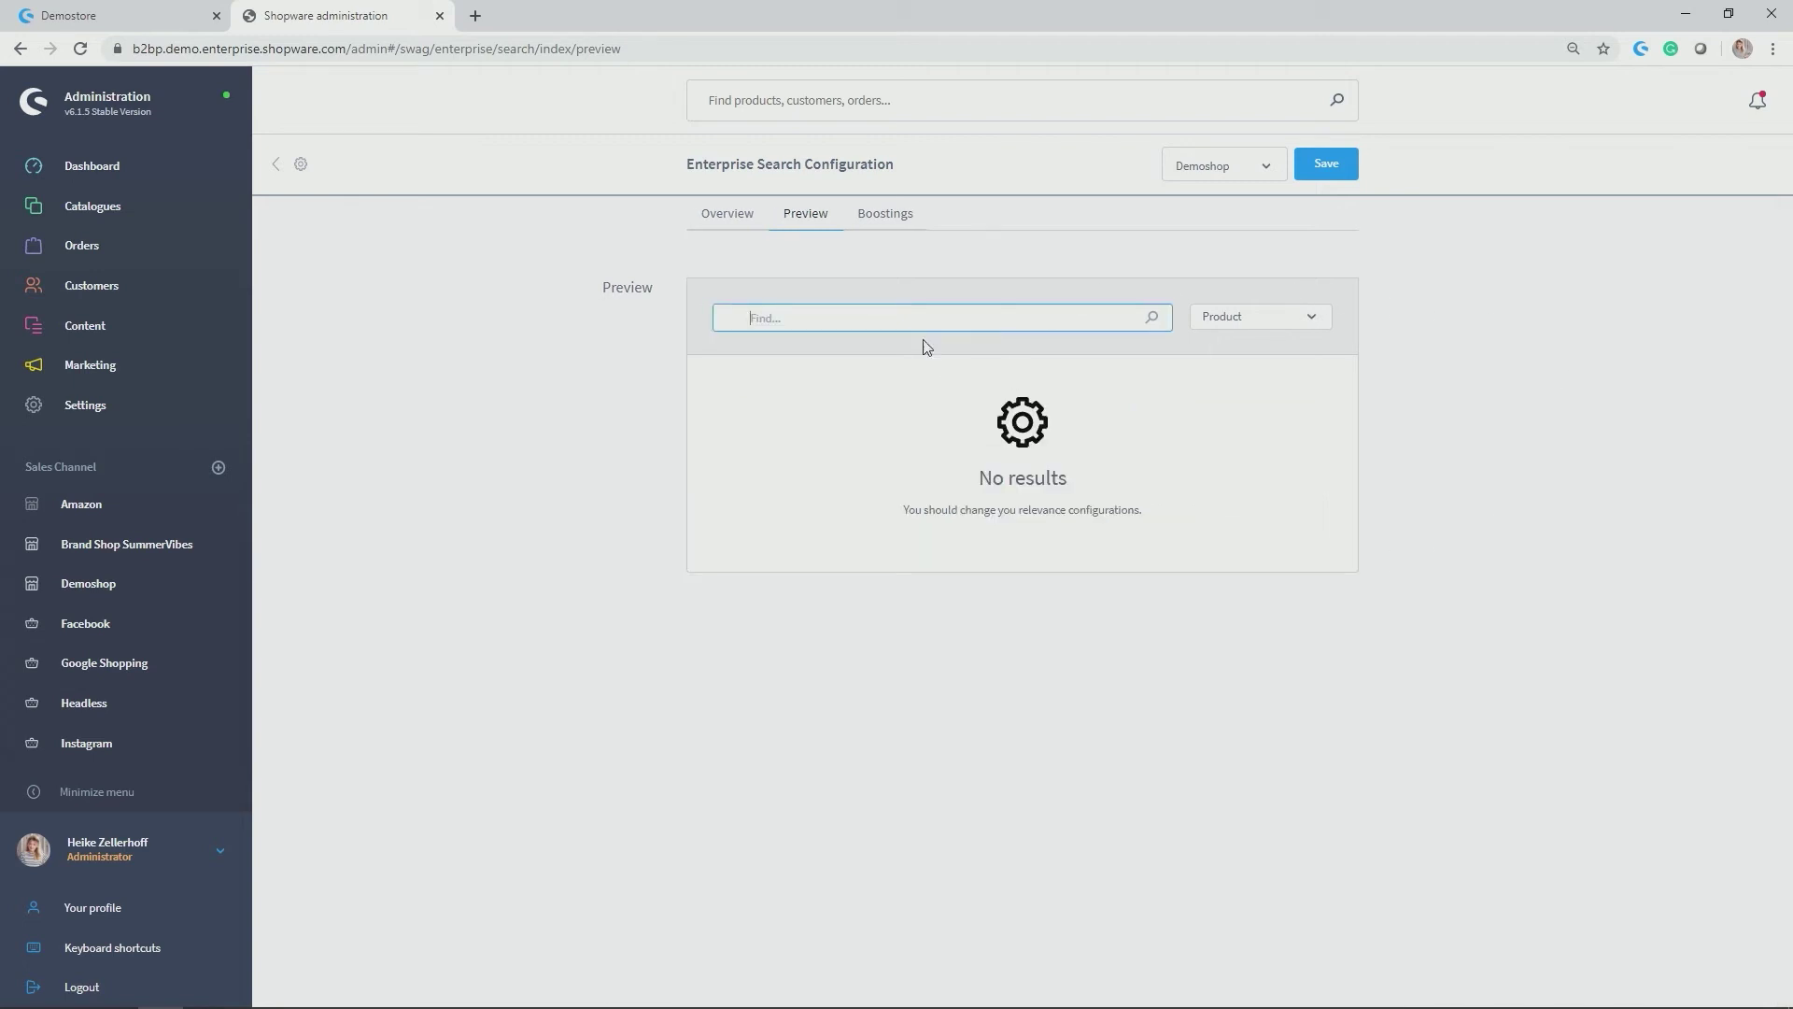
left_click(903, 225)
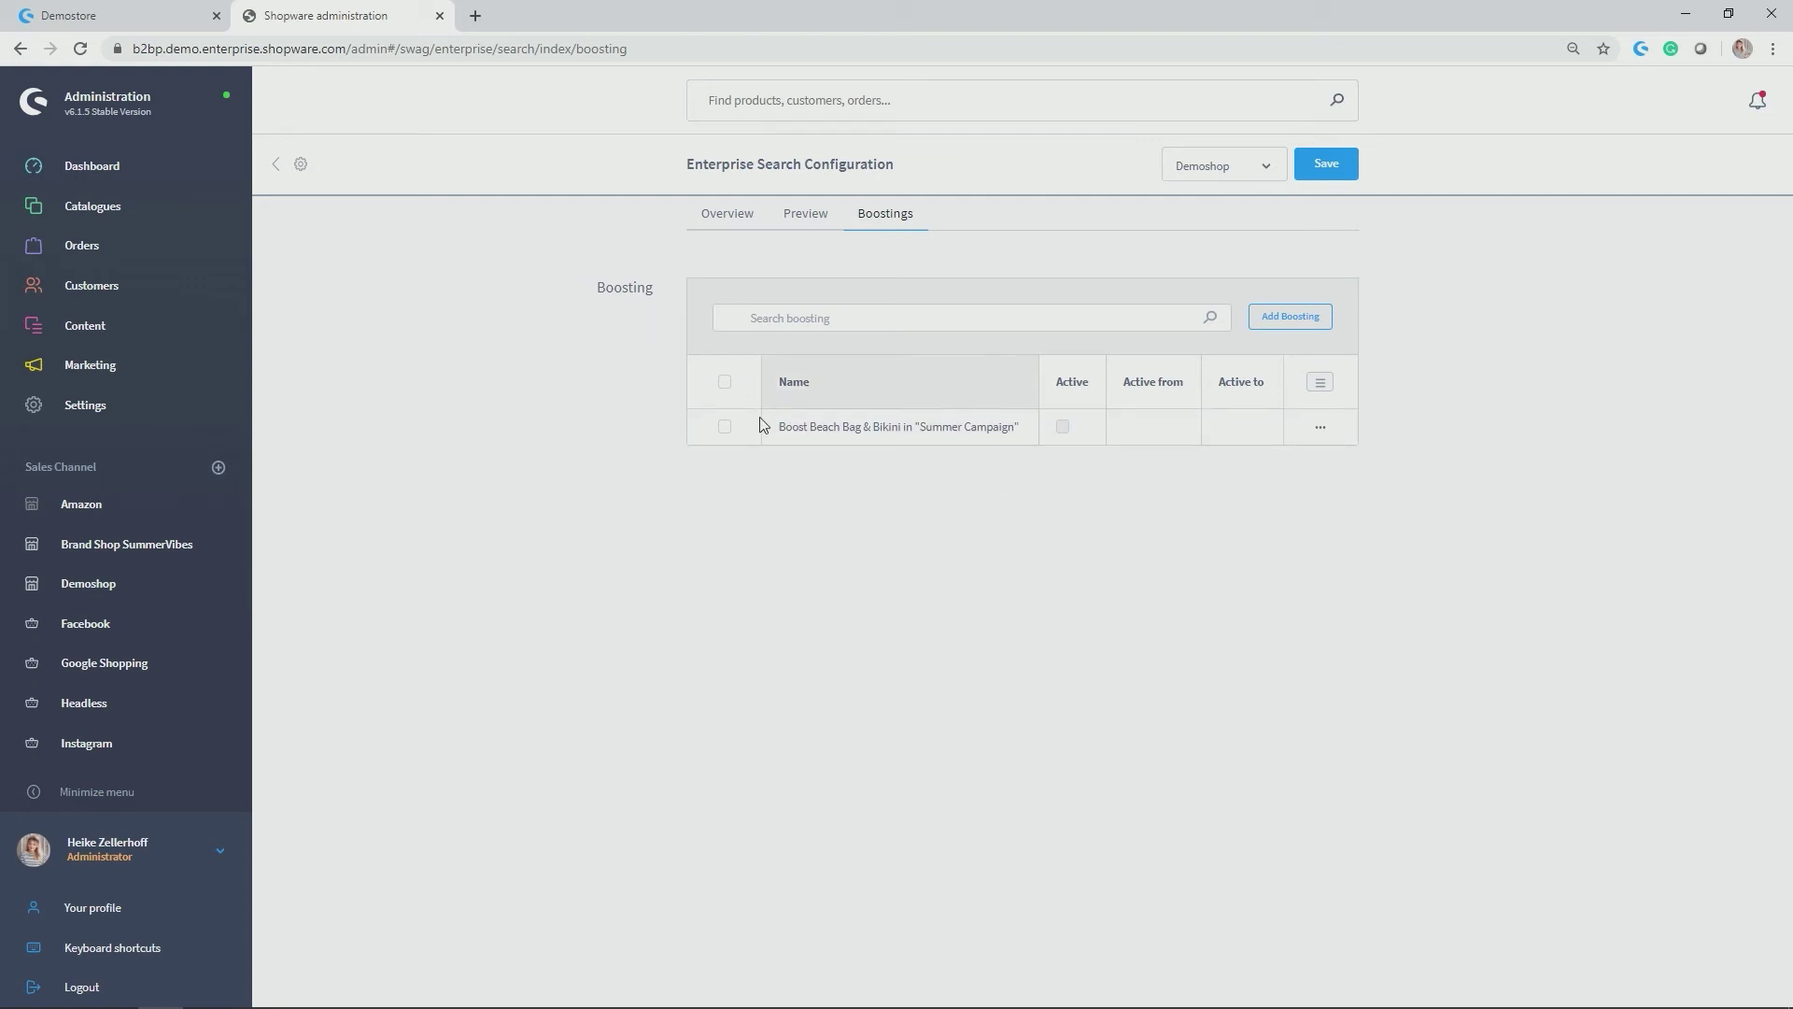
- Return to the Overview tab showing quicksearch counts of 6 and result-page counts of 30
left_click(749, 222)
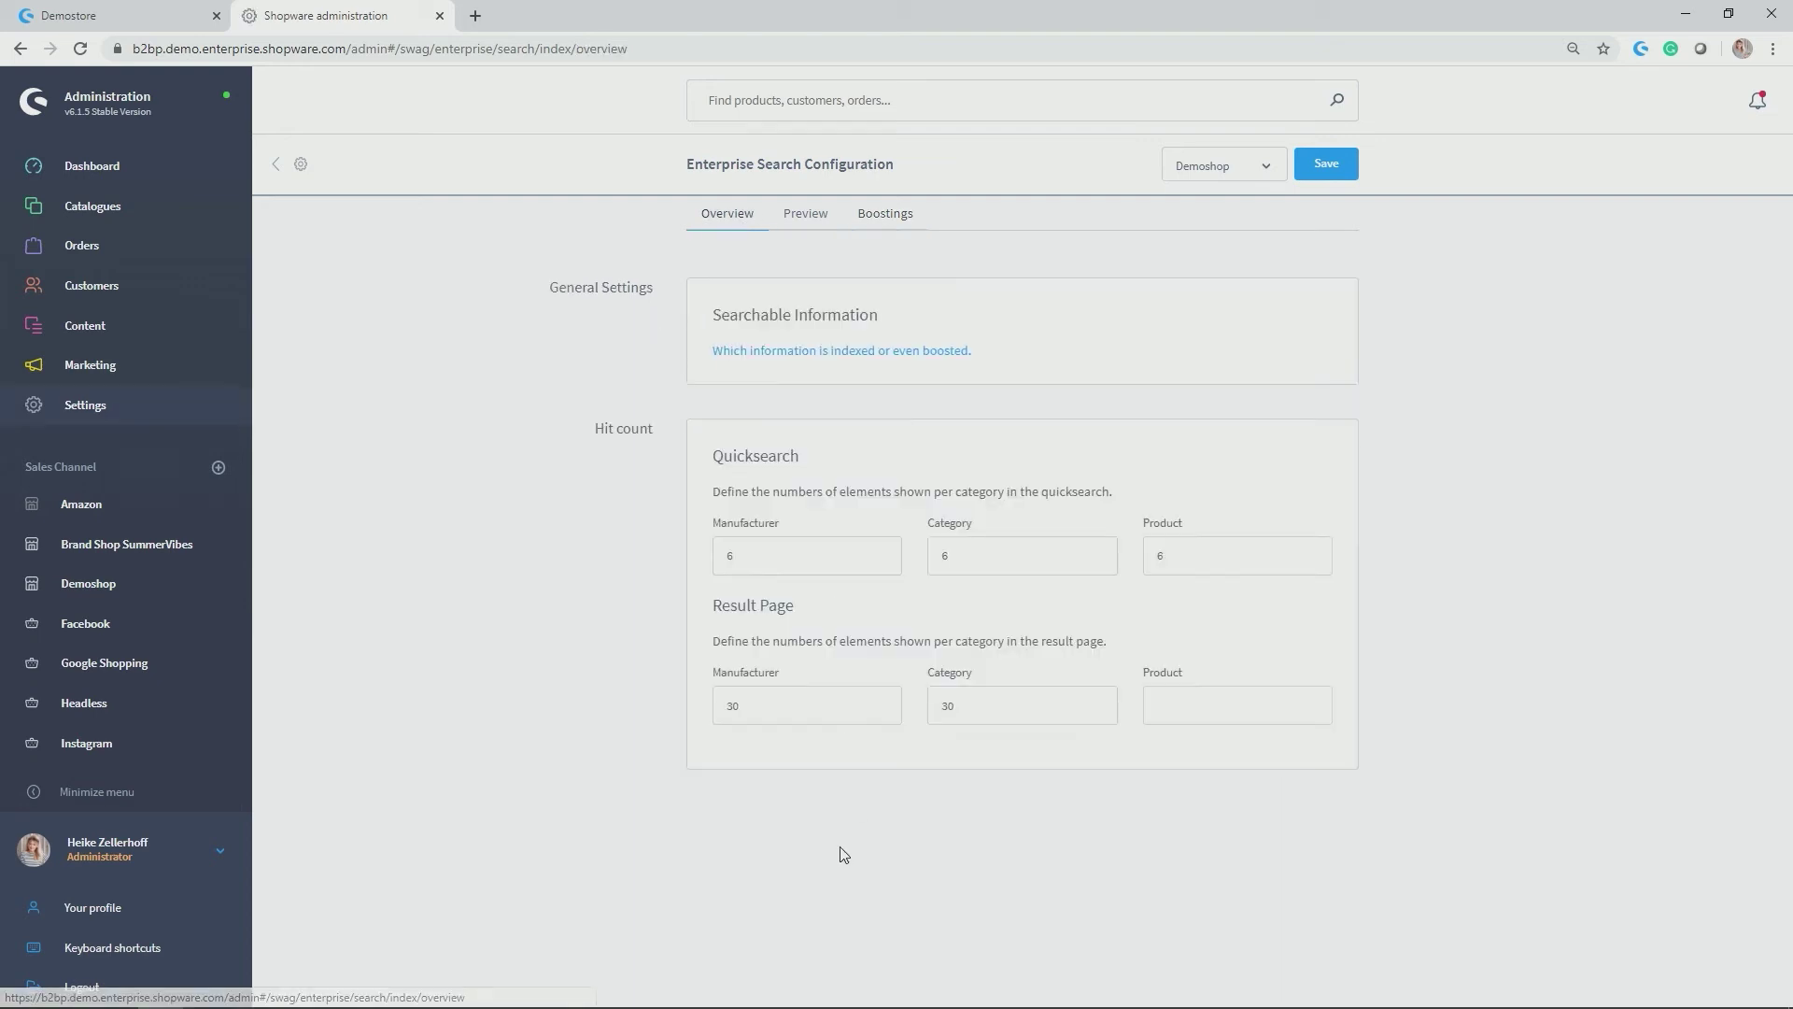
- In Searchable Information, mark the Category entity's tags.name field as Searched
left_click(887, 353)
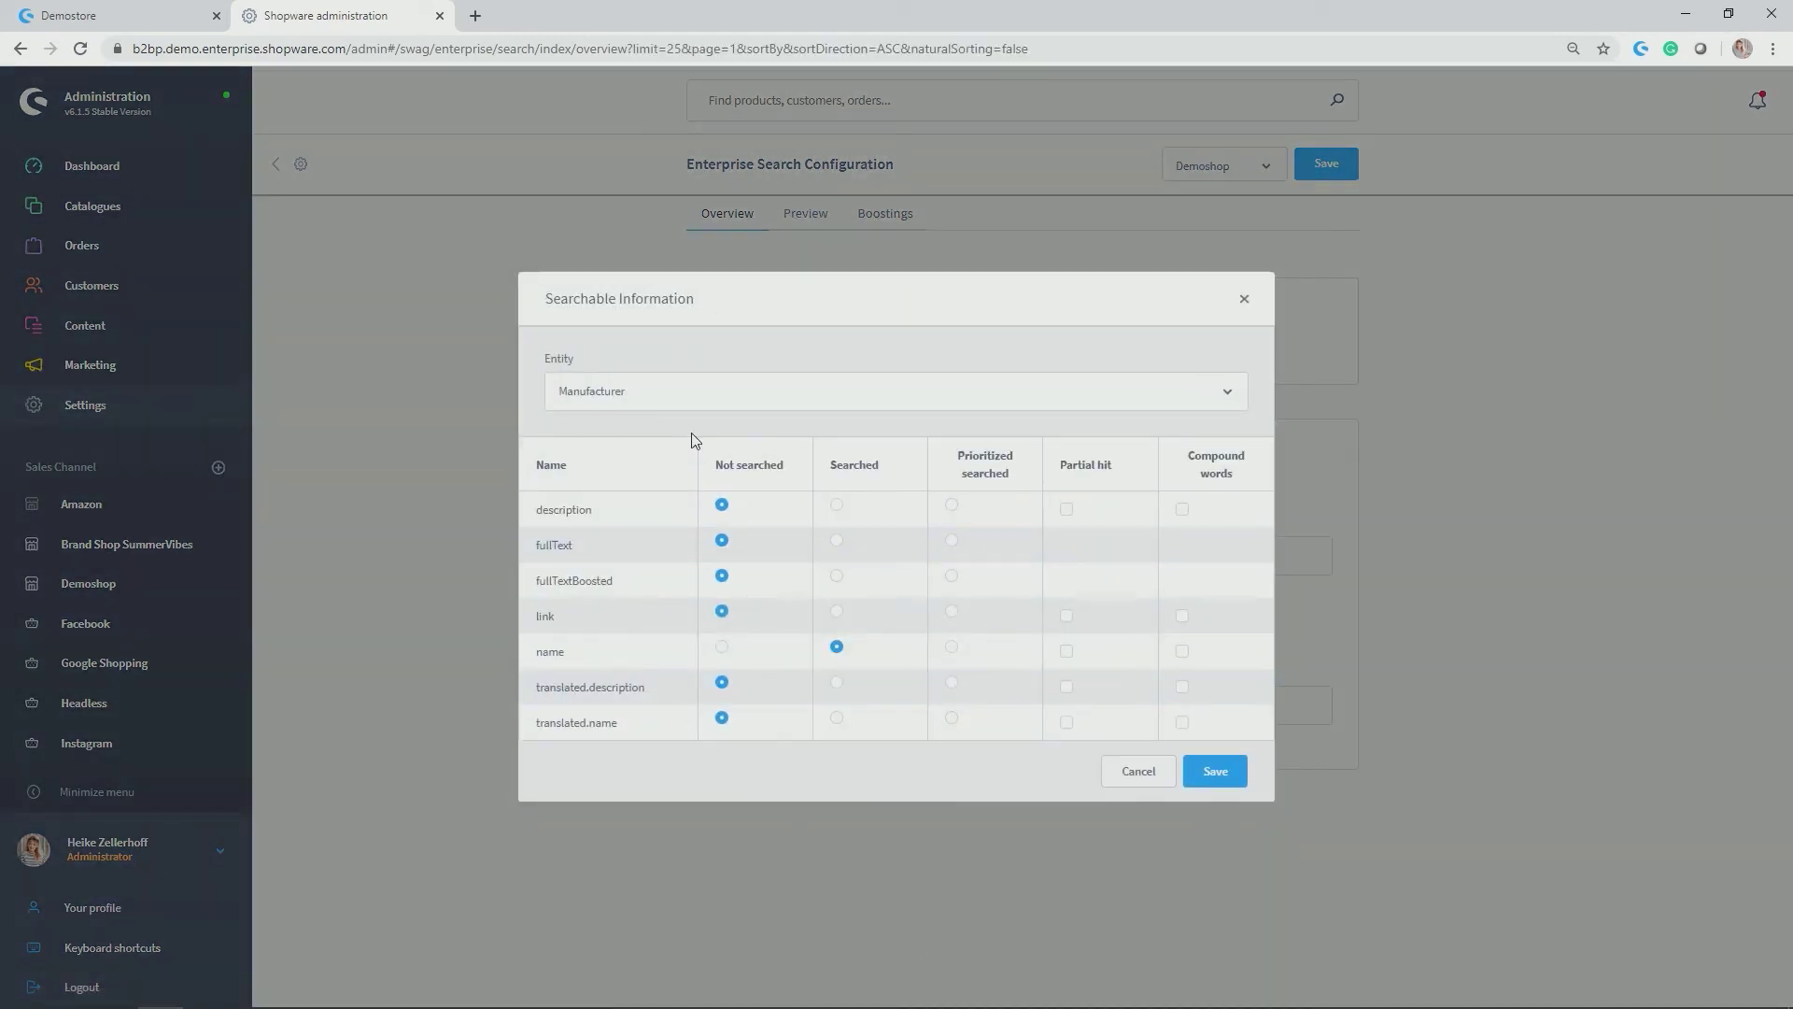
left_click(683, 392)
left_click(648, 473)
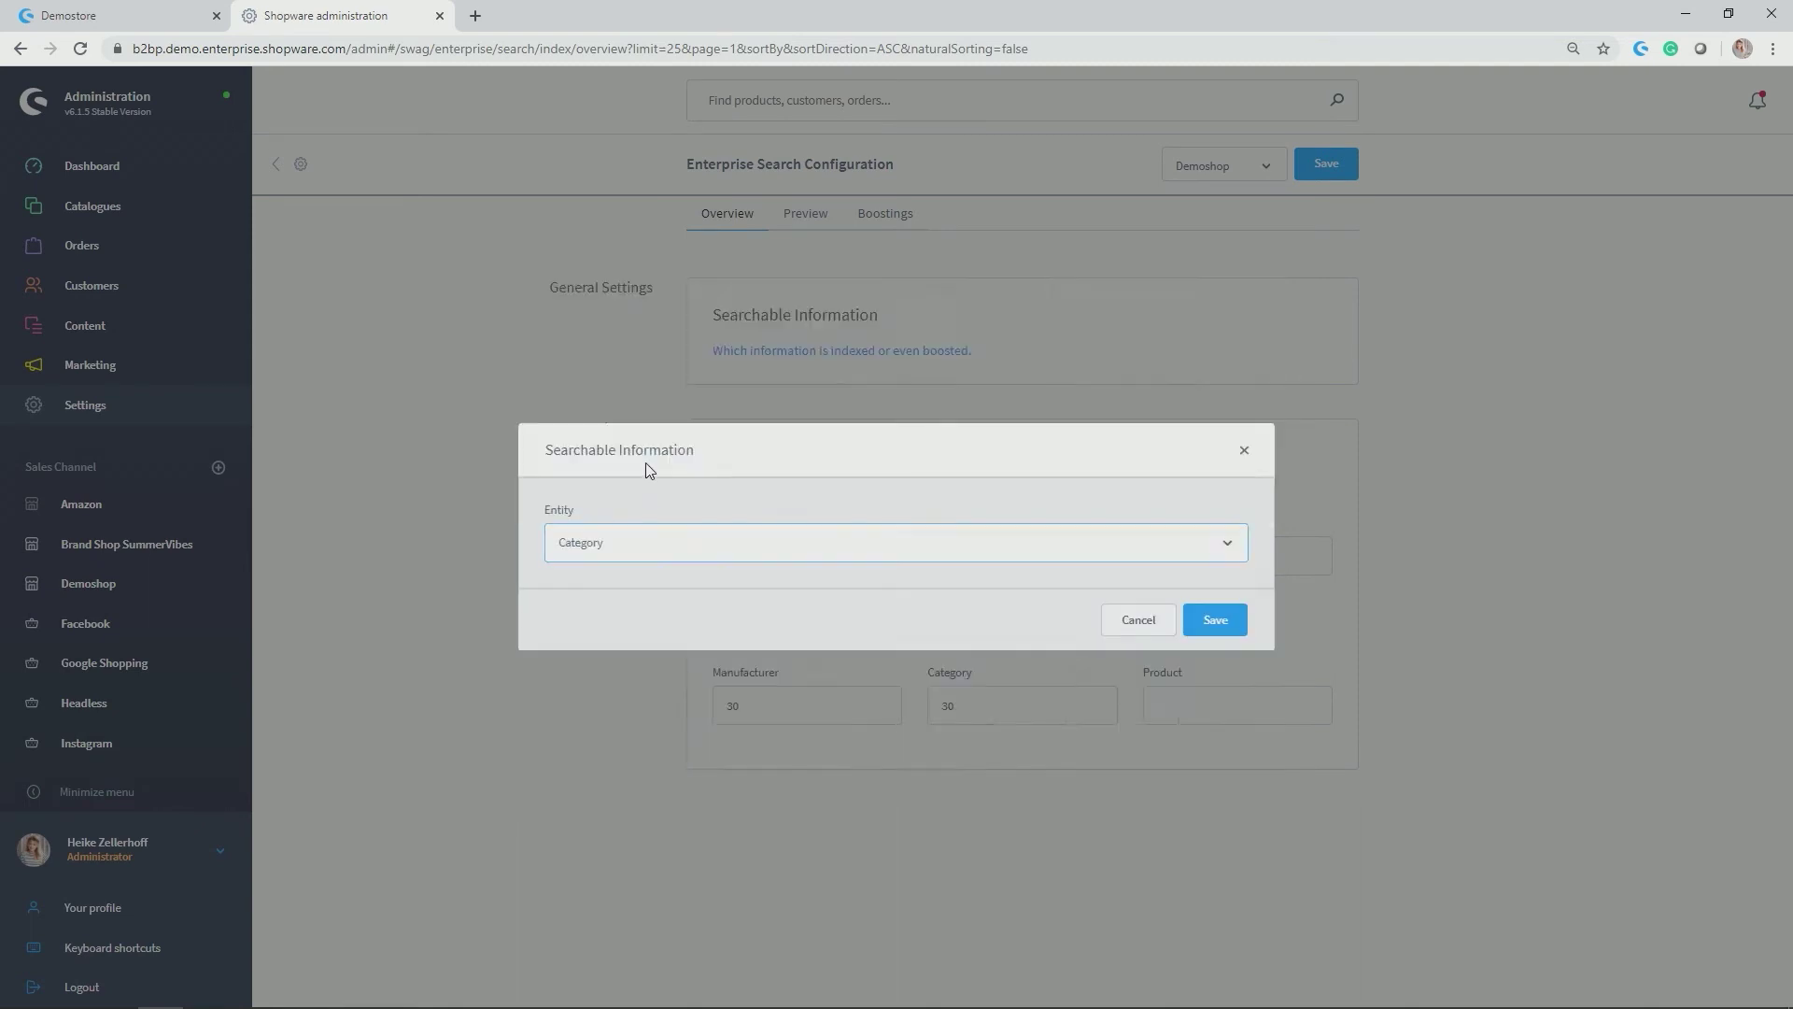
scroll(651, 494, "down", 3)
scroll(651, 494, "down", 1)
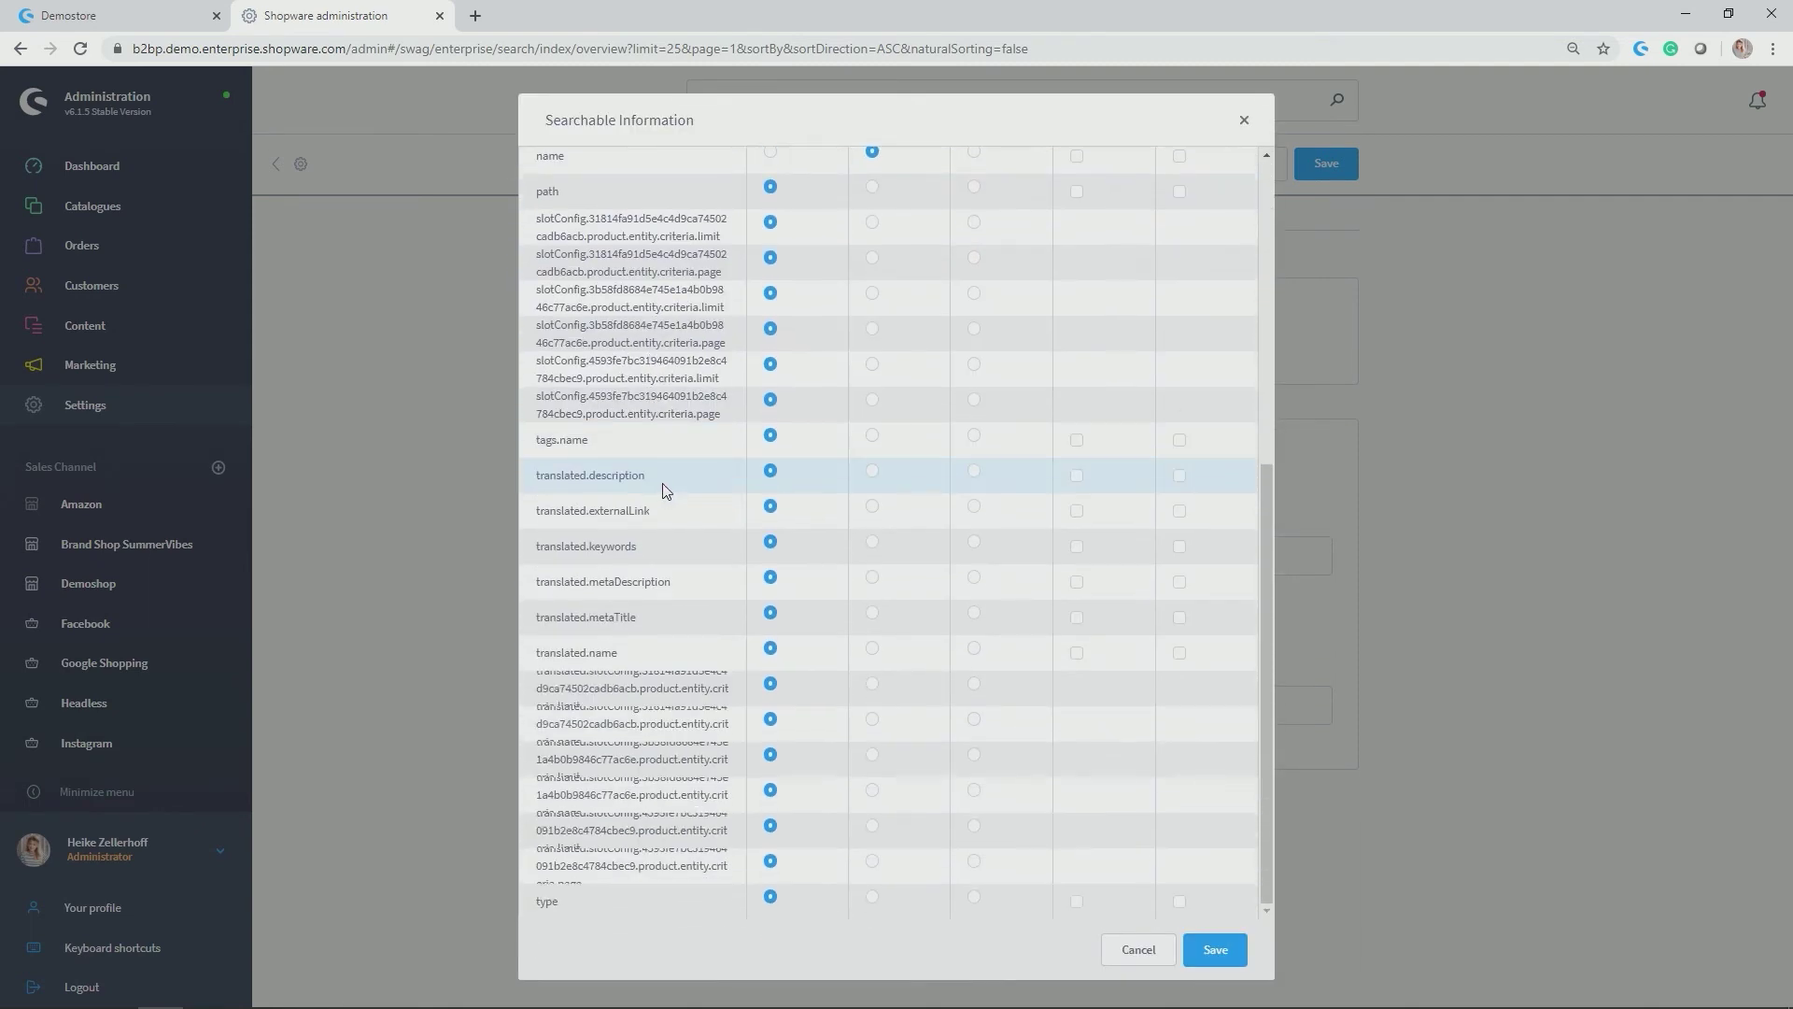
left_click_drag(589, 441, 538, 441)
left_click(872, 435)
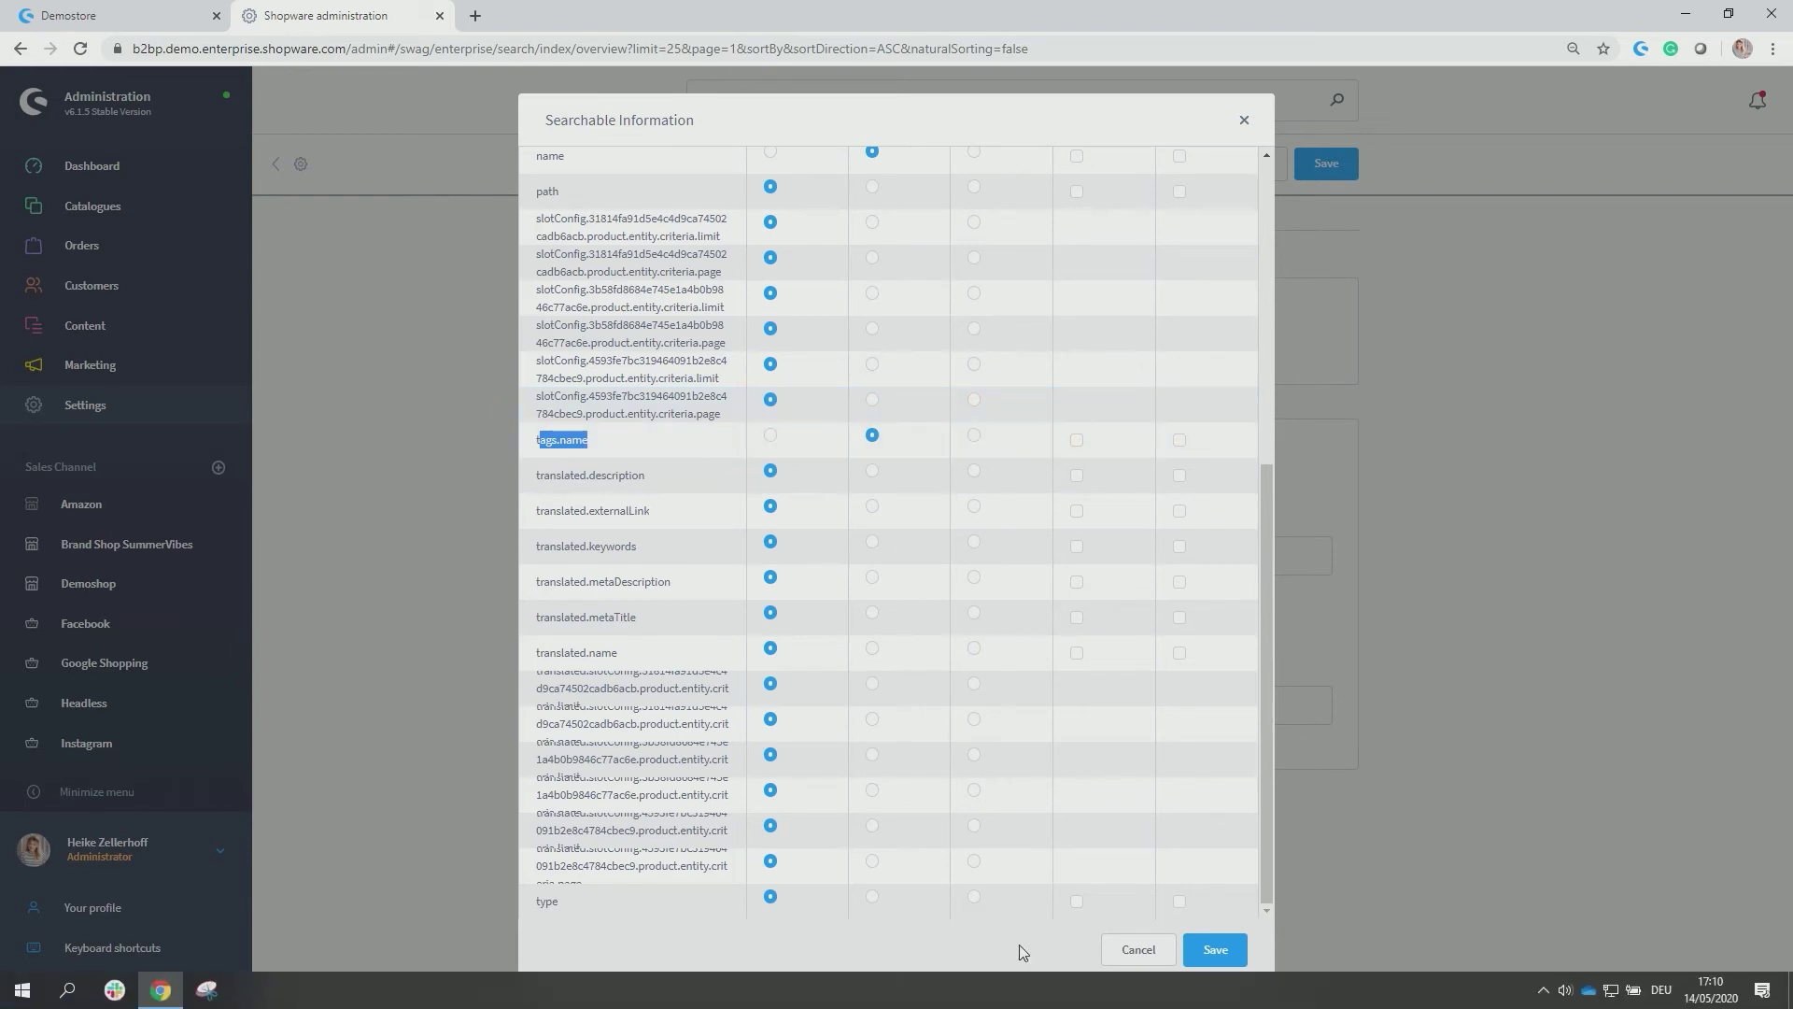
scroll(1160, 832, "up", 6)
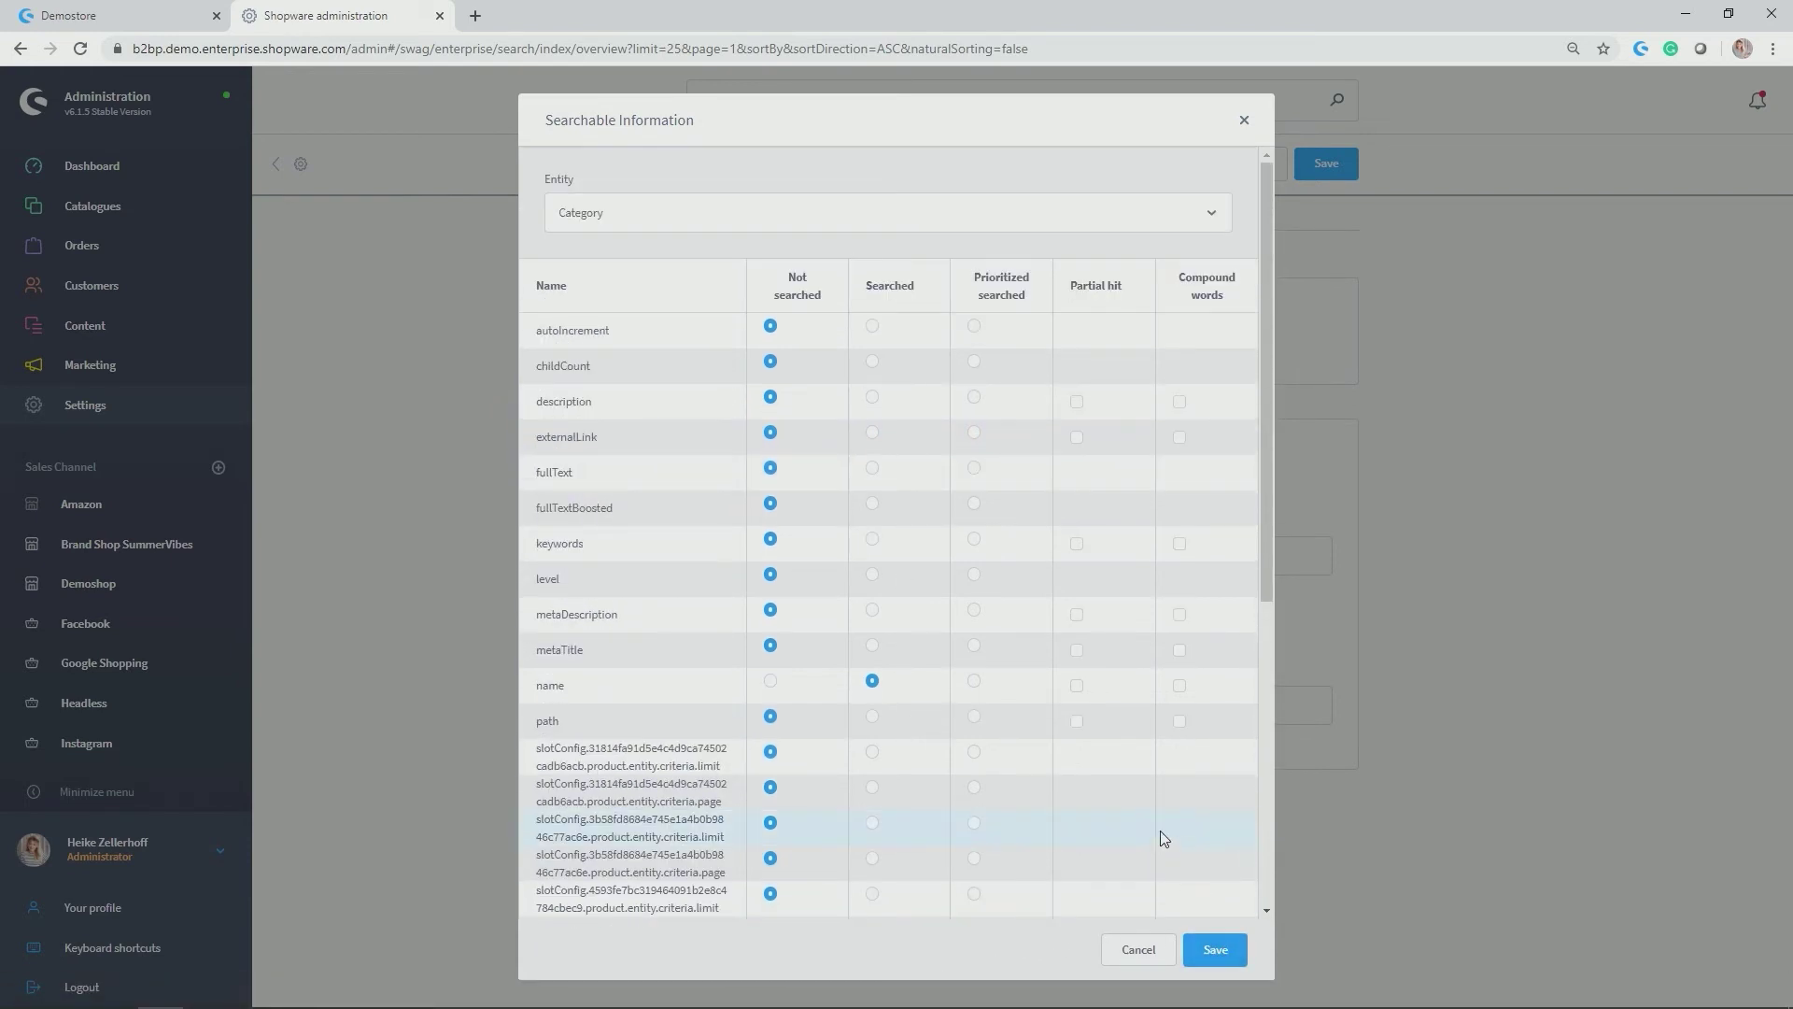
left_click(844, 212)
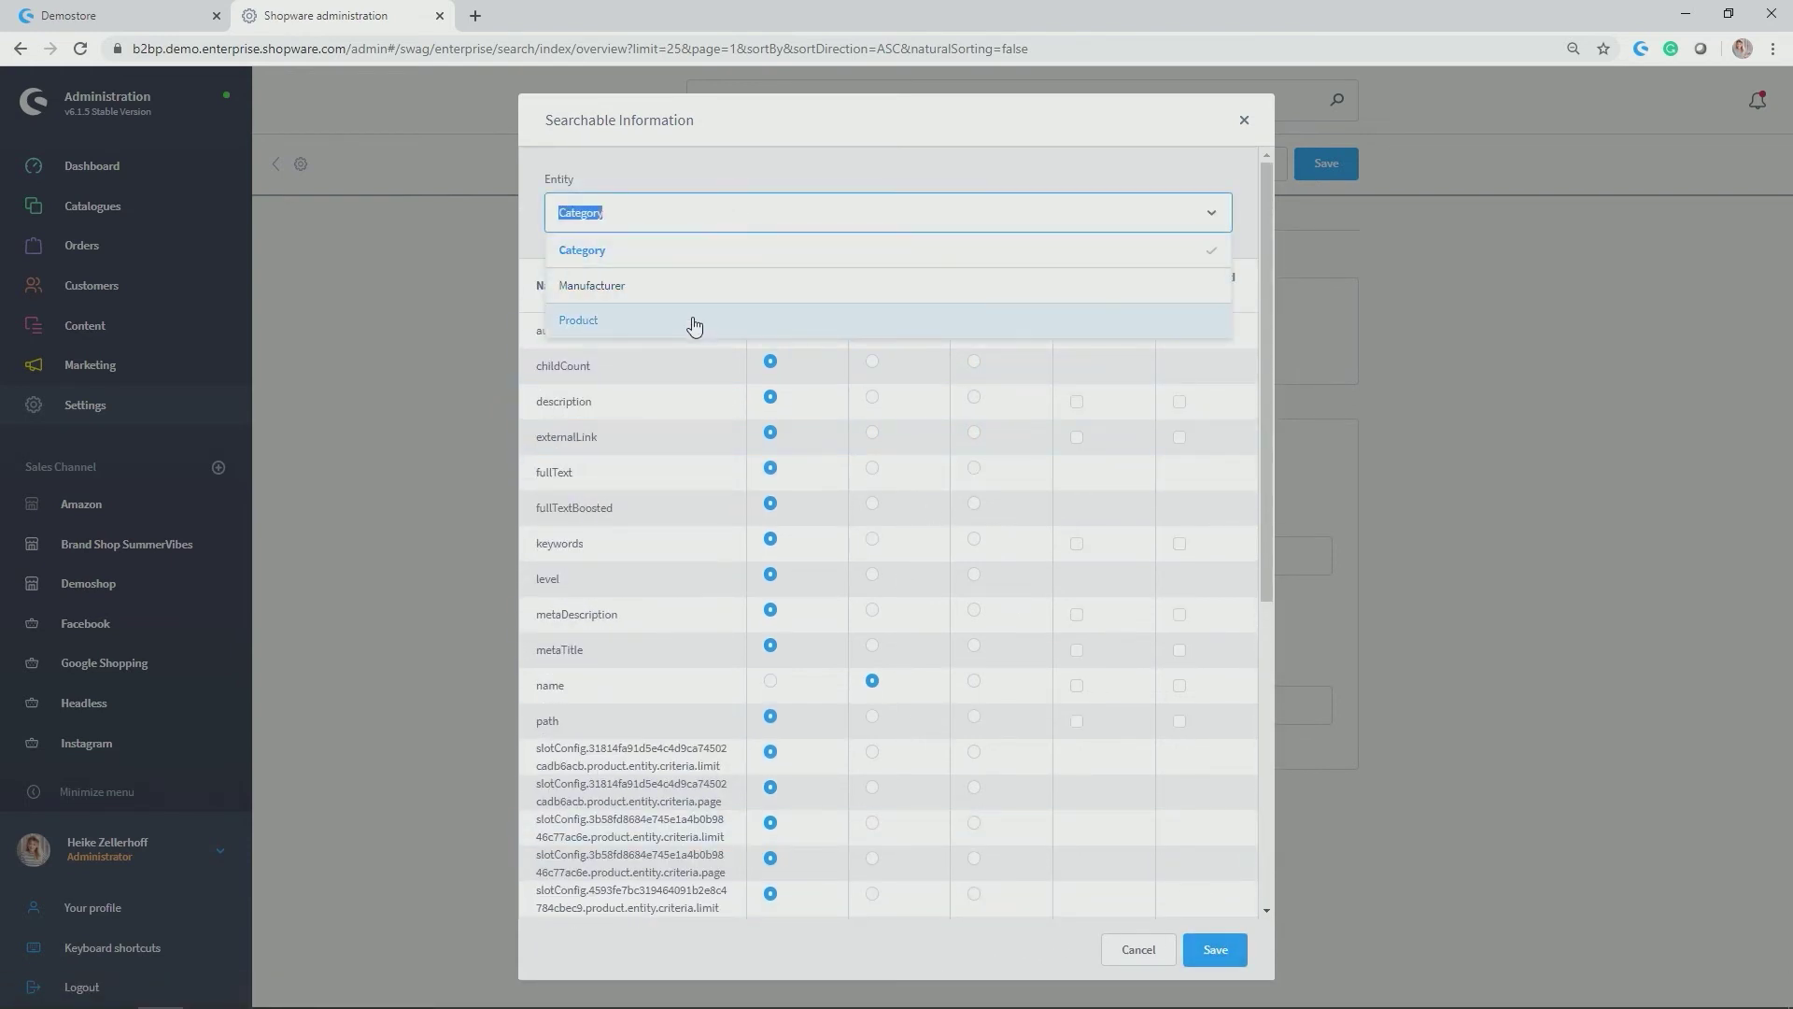
- Mark the Product entity's tags.name field as Searched
left_click(691, 321)
scroll(669, 653, "down", 5)
scroll(669, 646, "down", 12)
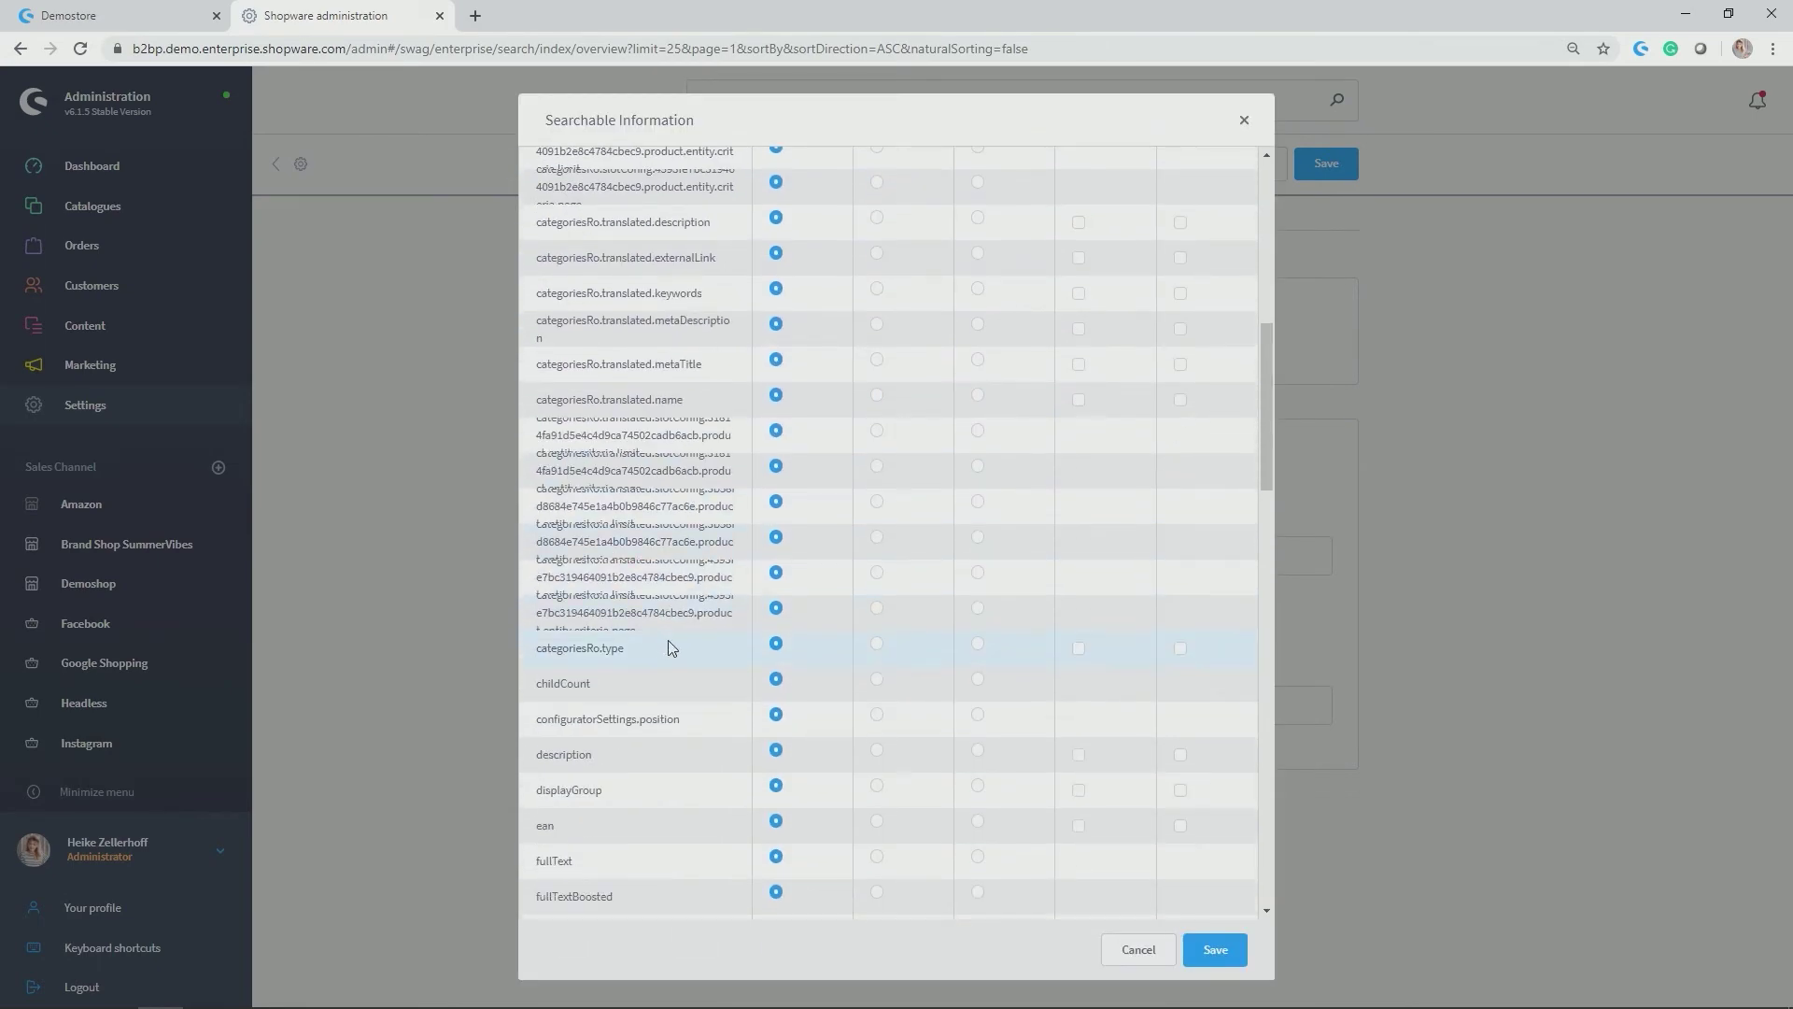
scroll(668, 651, "down", 10)
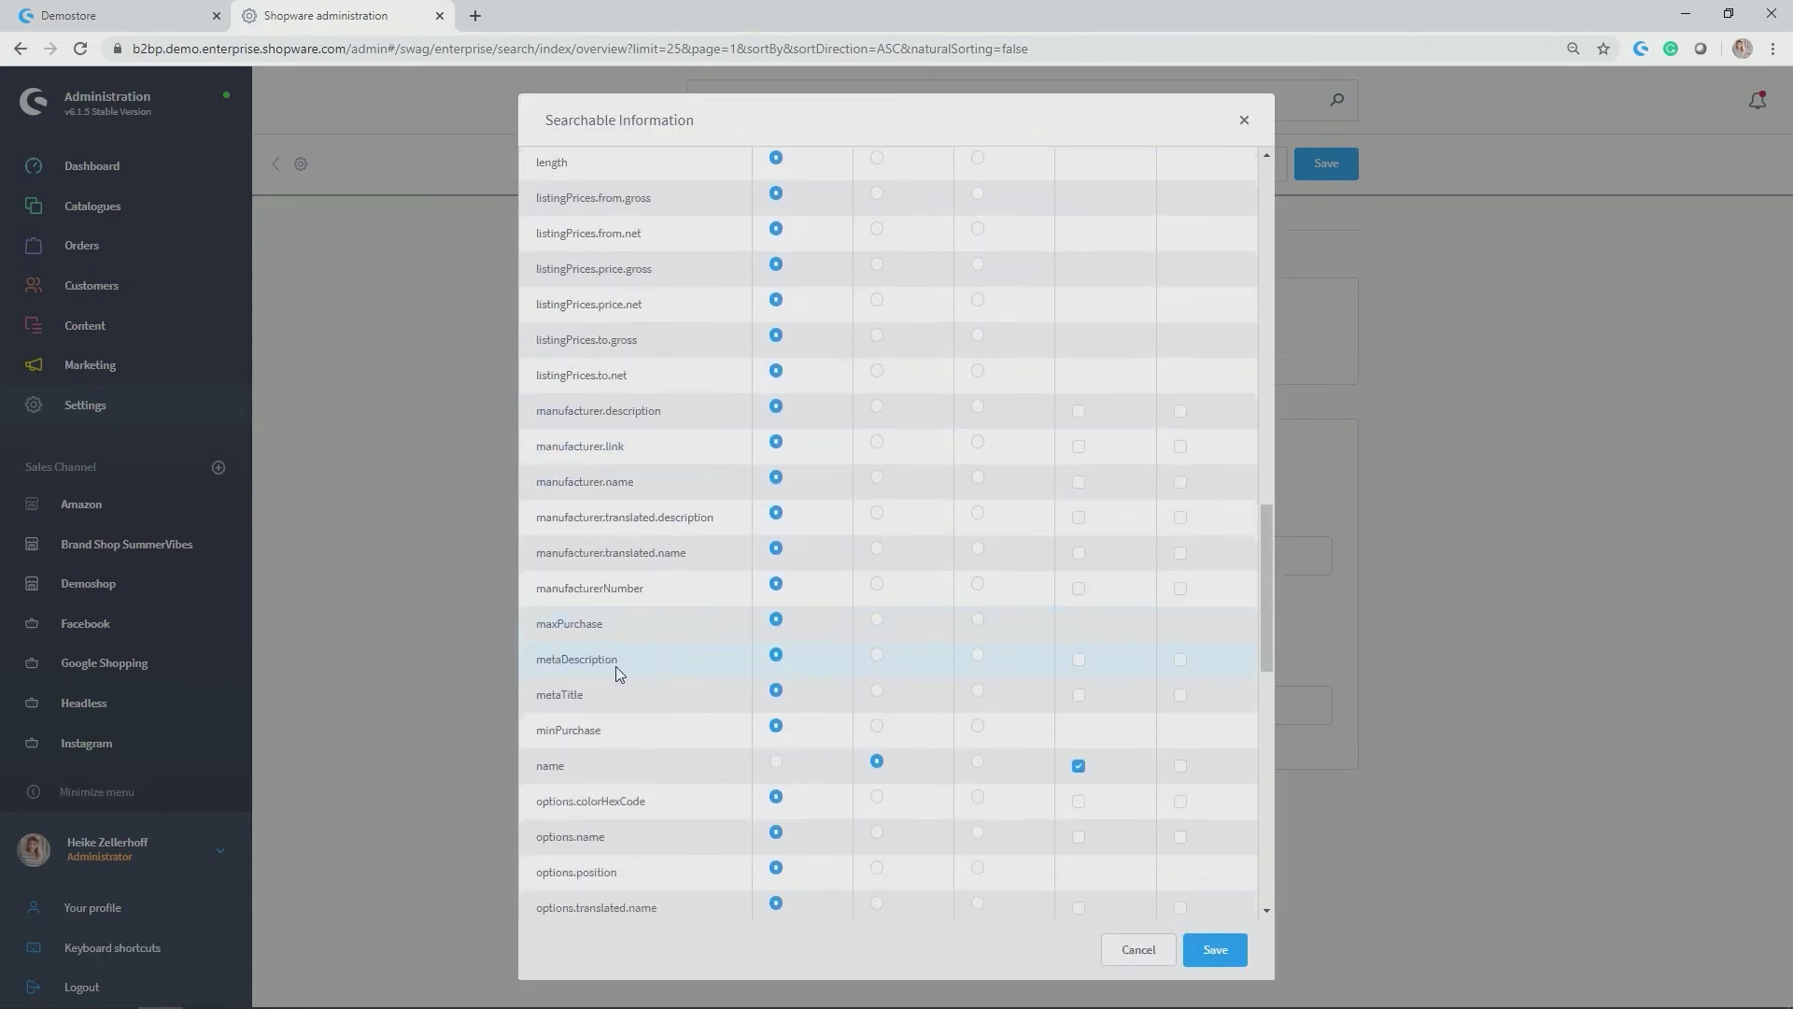
scroll(637, 665, "down", 1)
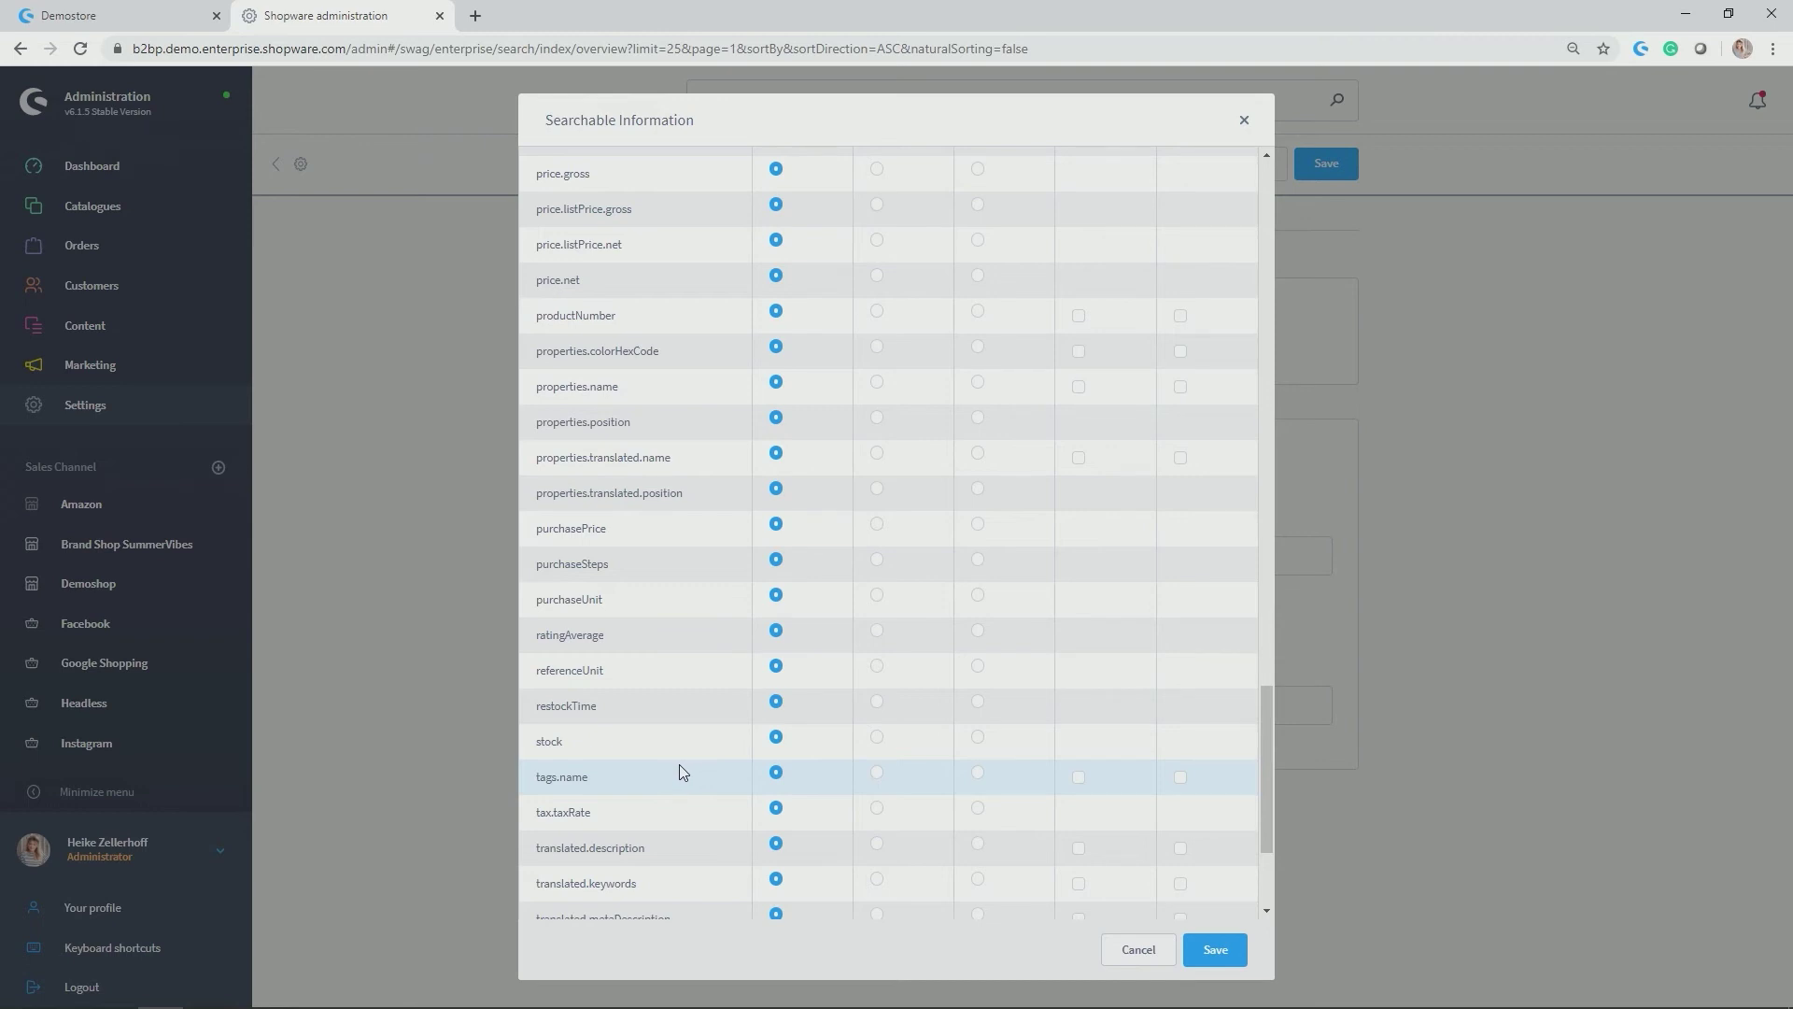
scroll(680, 771, "down", 1)
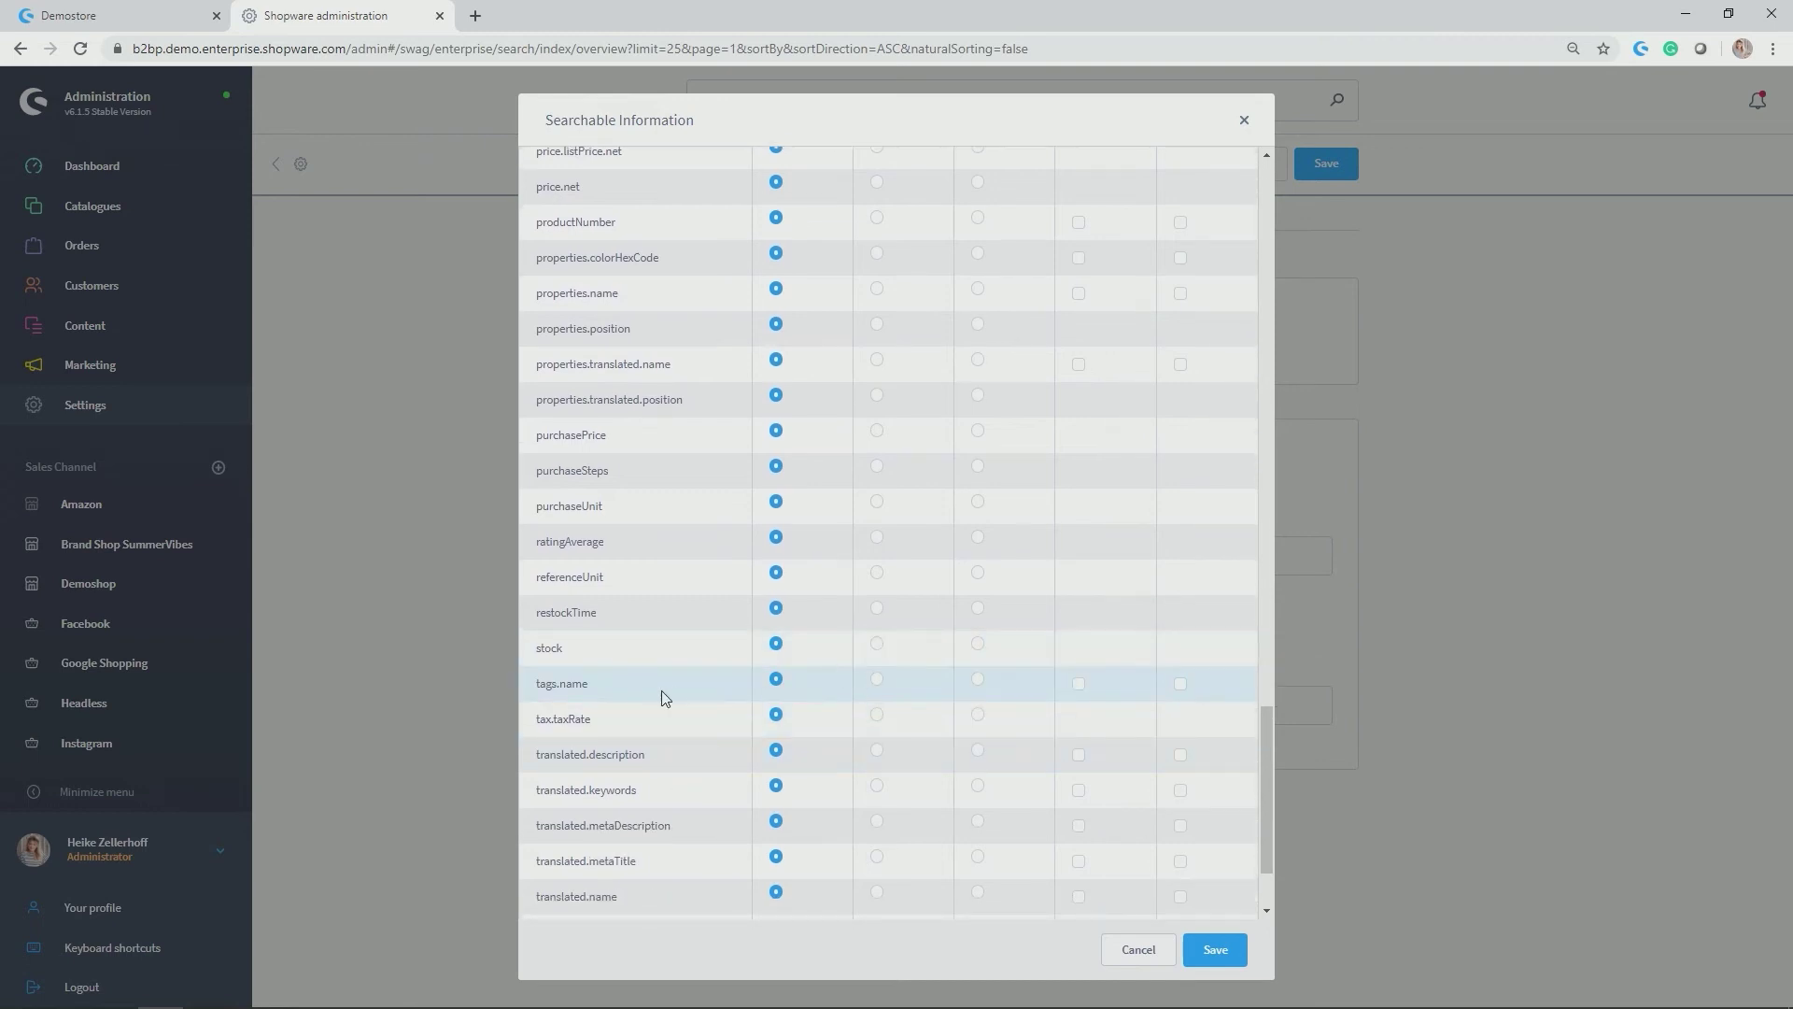
left_click_drag(591, 684, 531, 696)
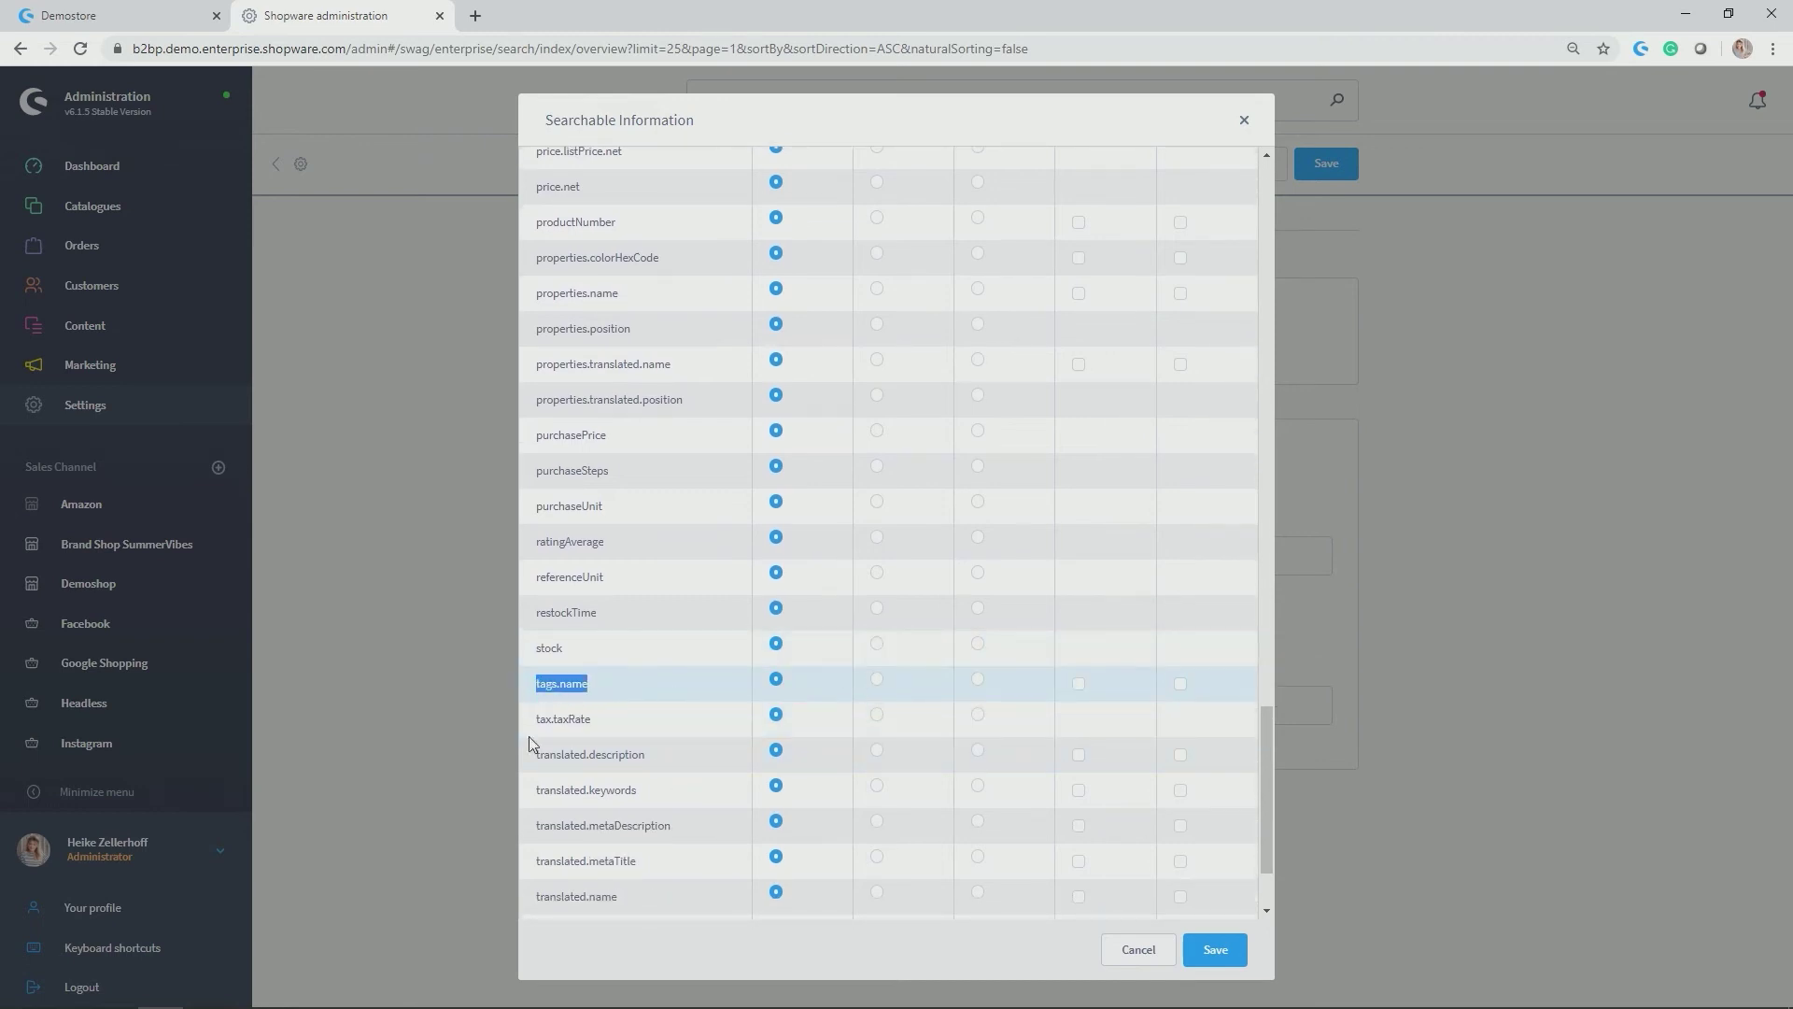
left_click(880, 684)
- Close Searchable Information and save the Enterprise Search configuration
scroll(1229, 678, "up", 12)
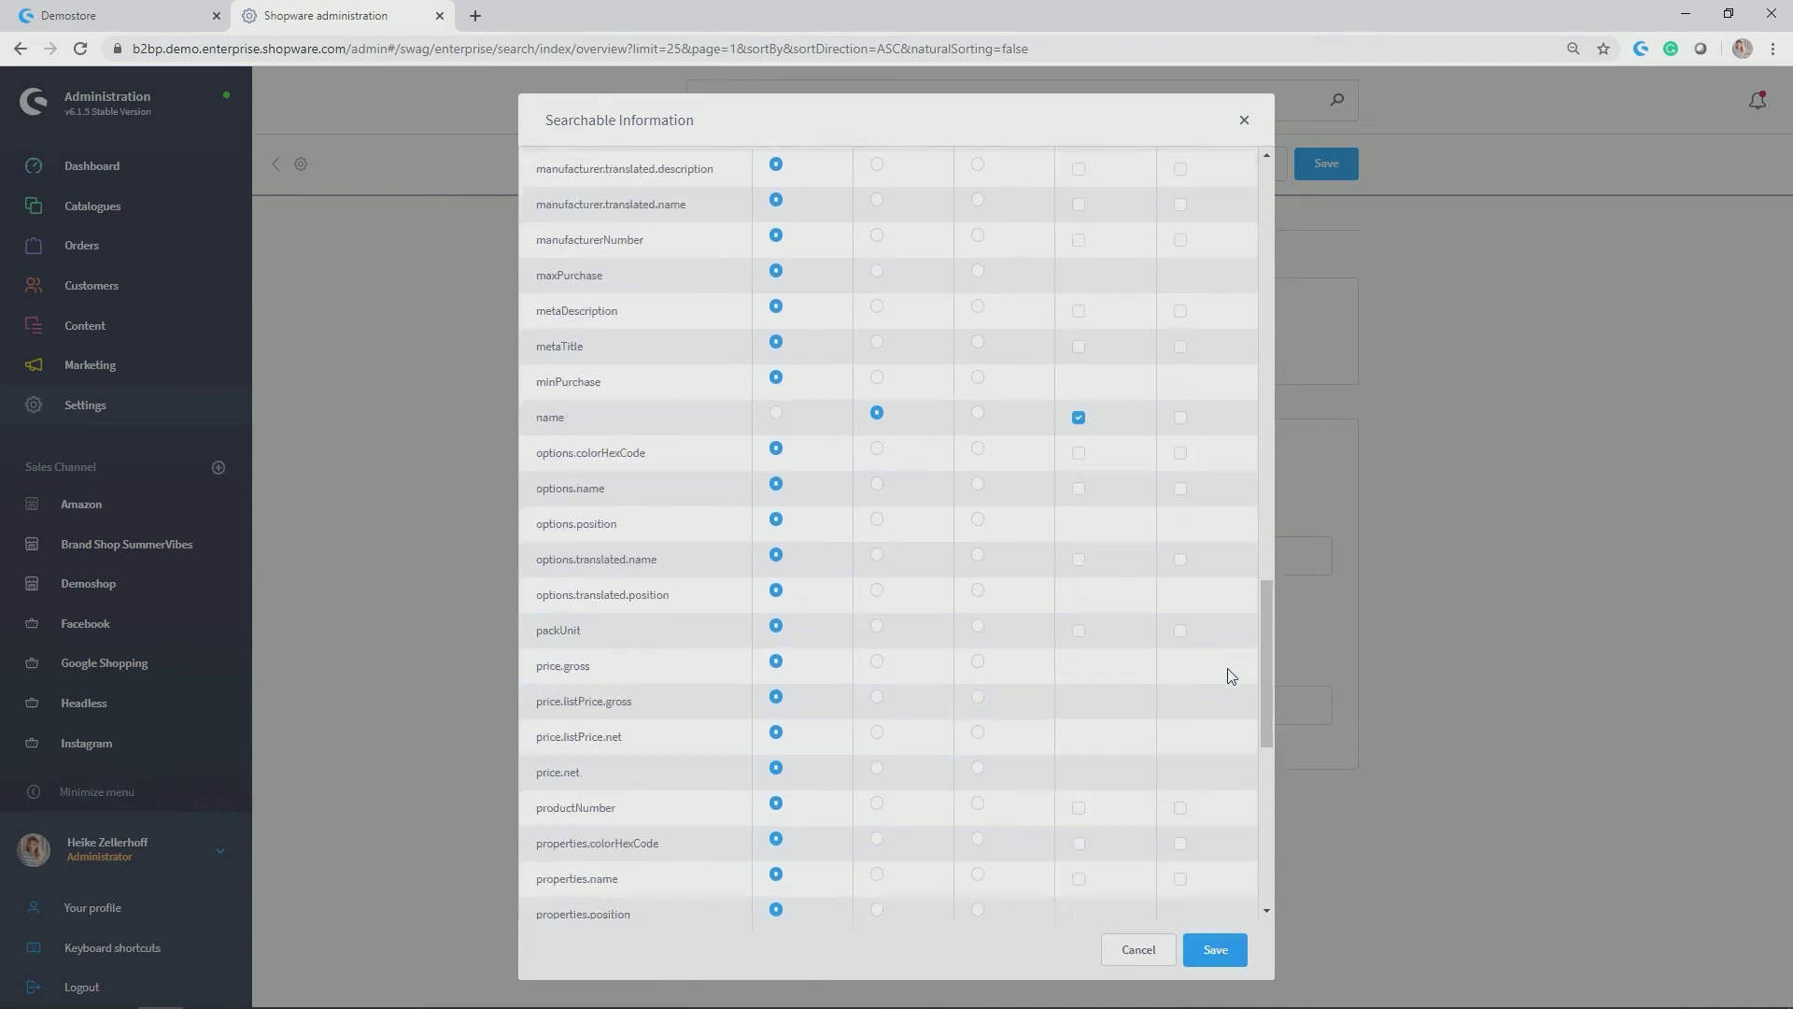
scroll(1211, 577, "up", 8)
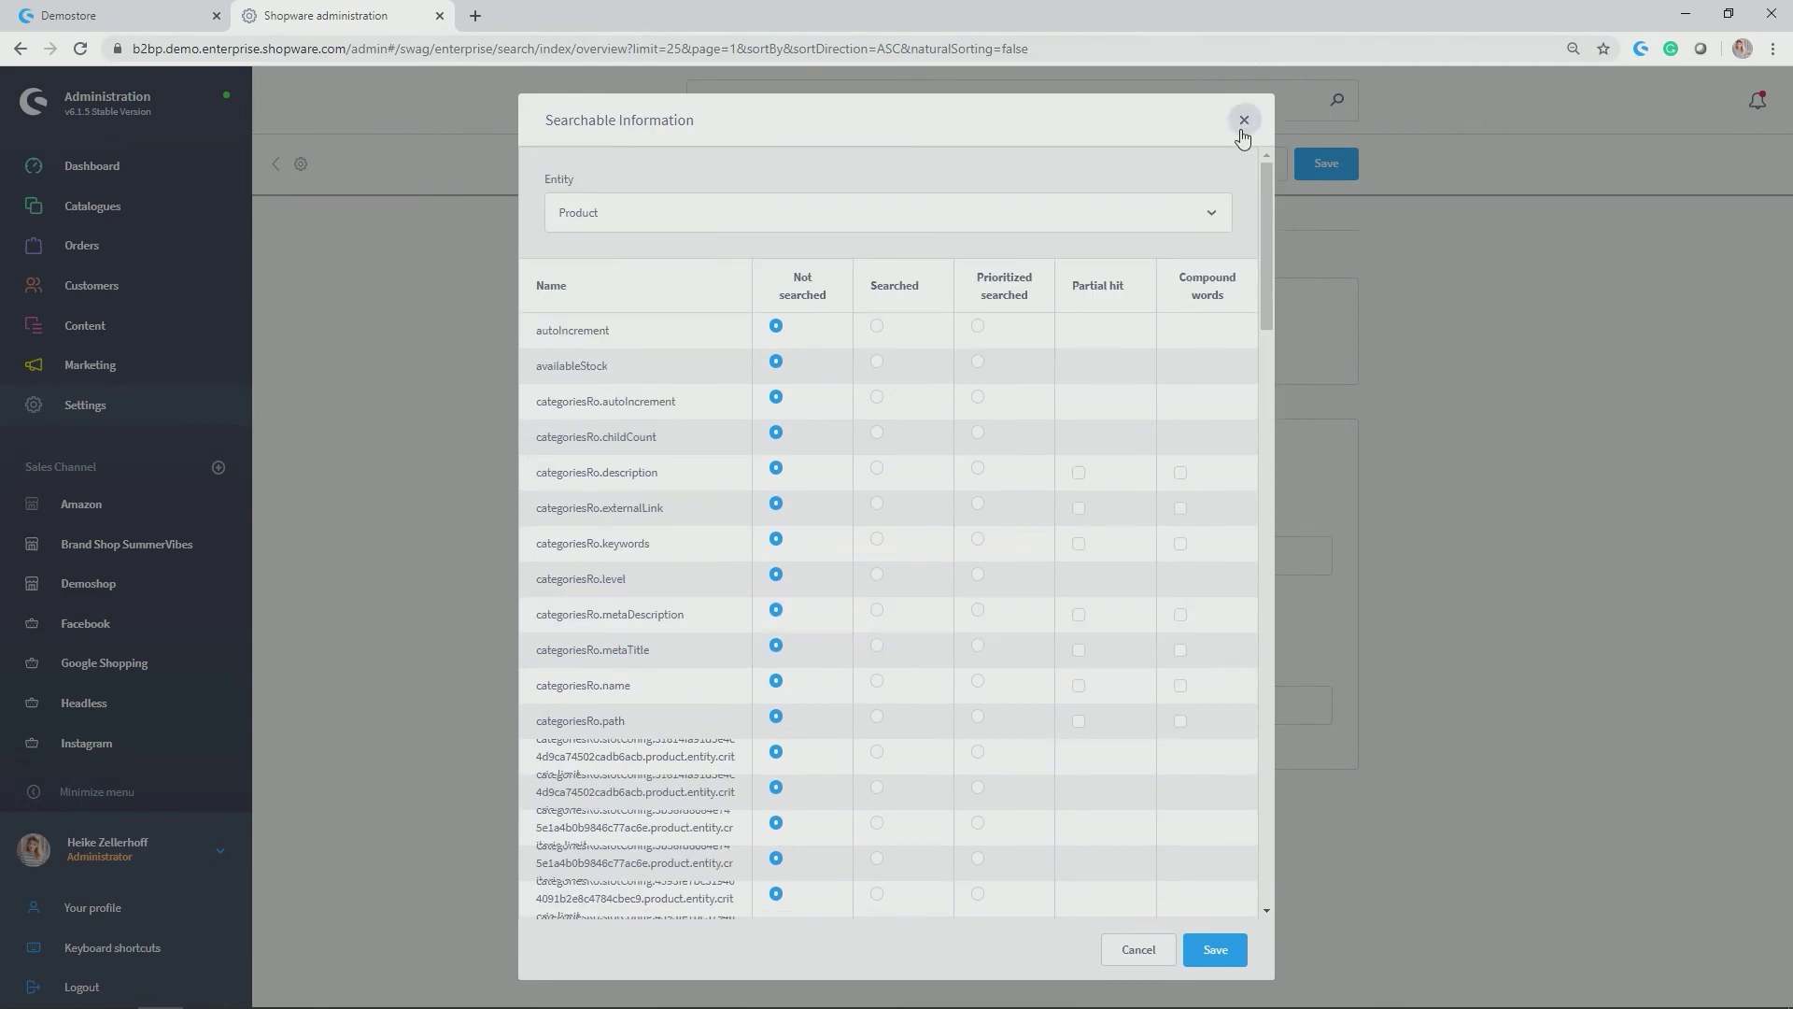
left_click(1244, 120)
left_click(1327, 164)
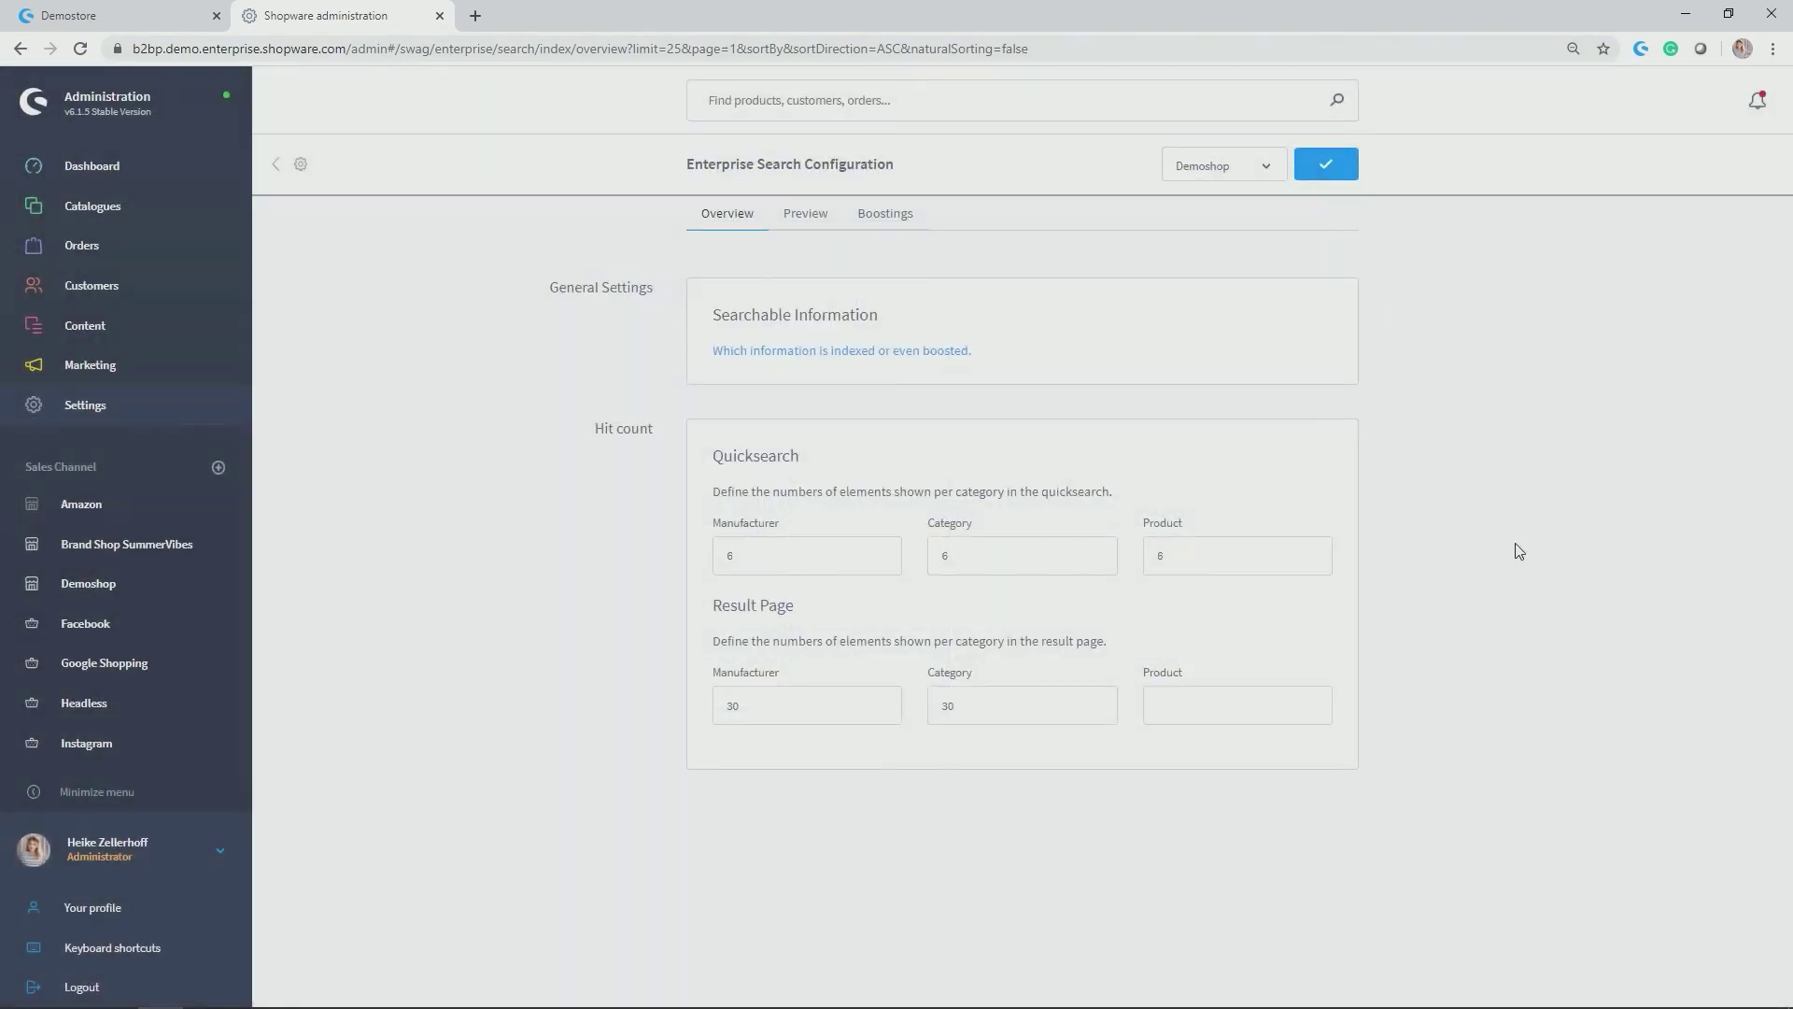
- In the storefront, clear the old 'Barefoot' search term and return to the Demostore home page
left_click(112, 16)
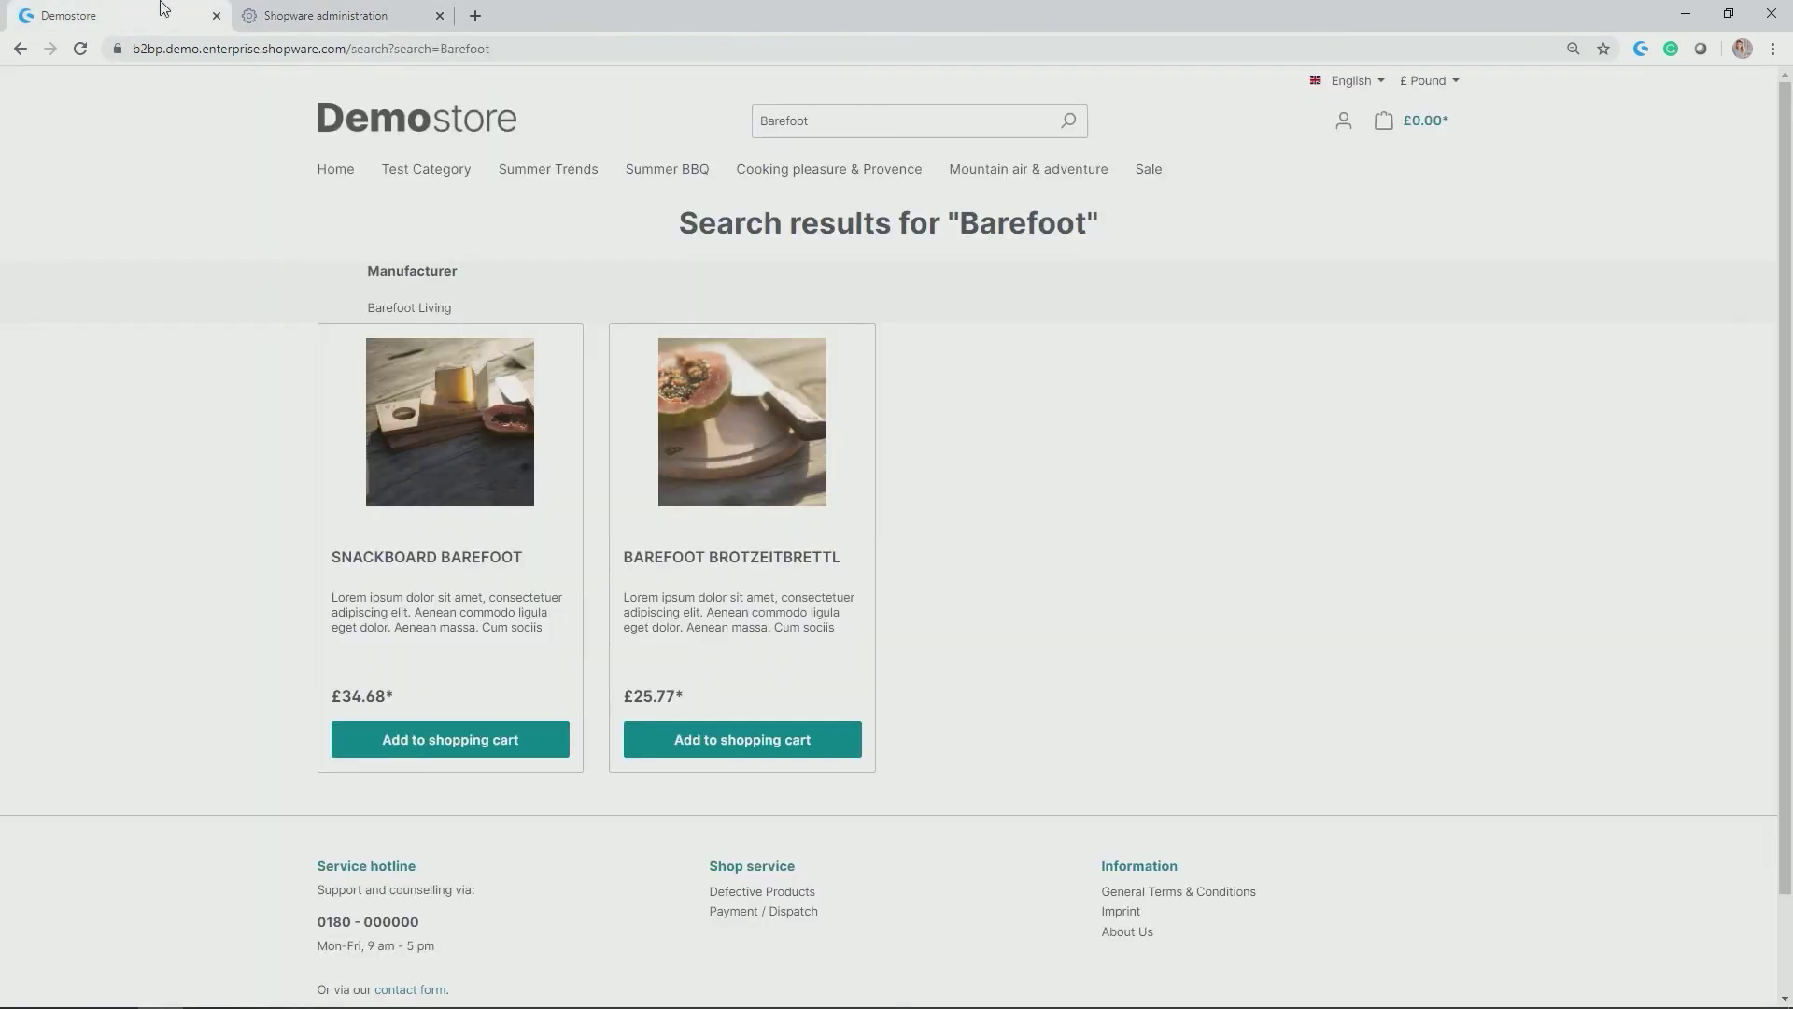
double_click(822, 114)
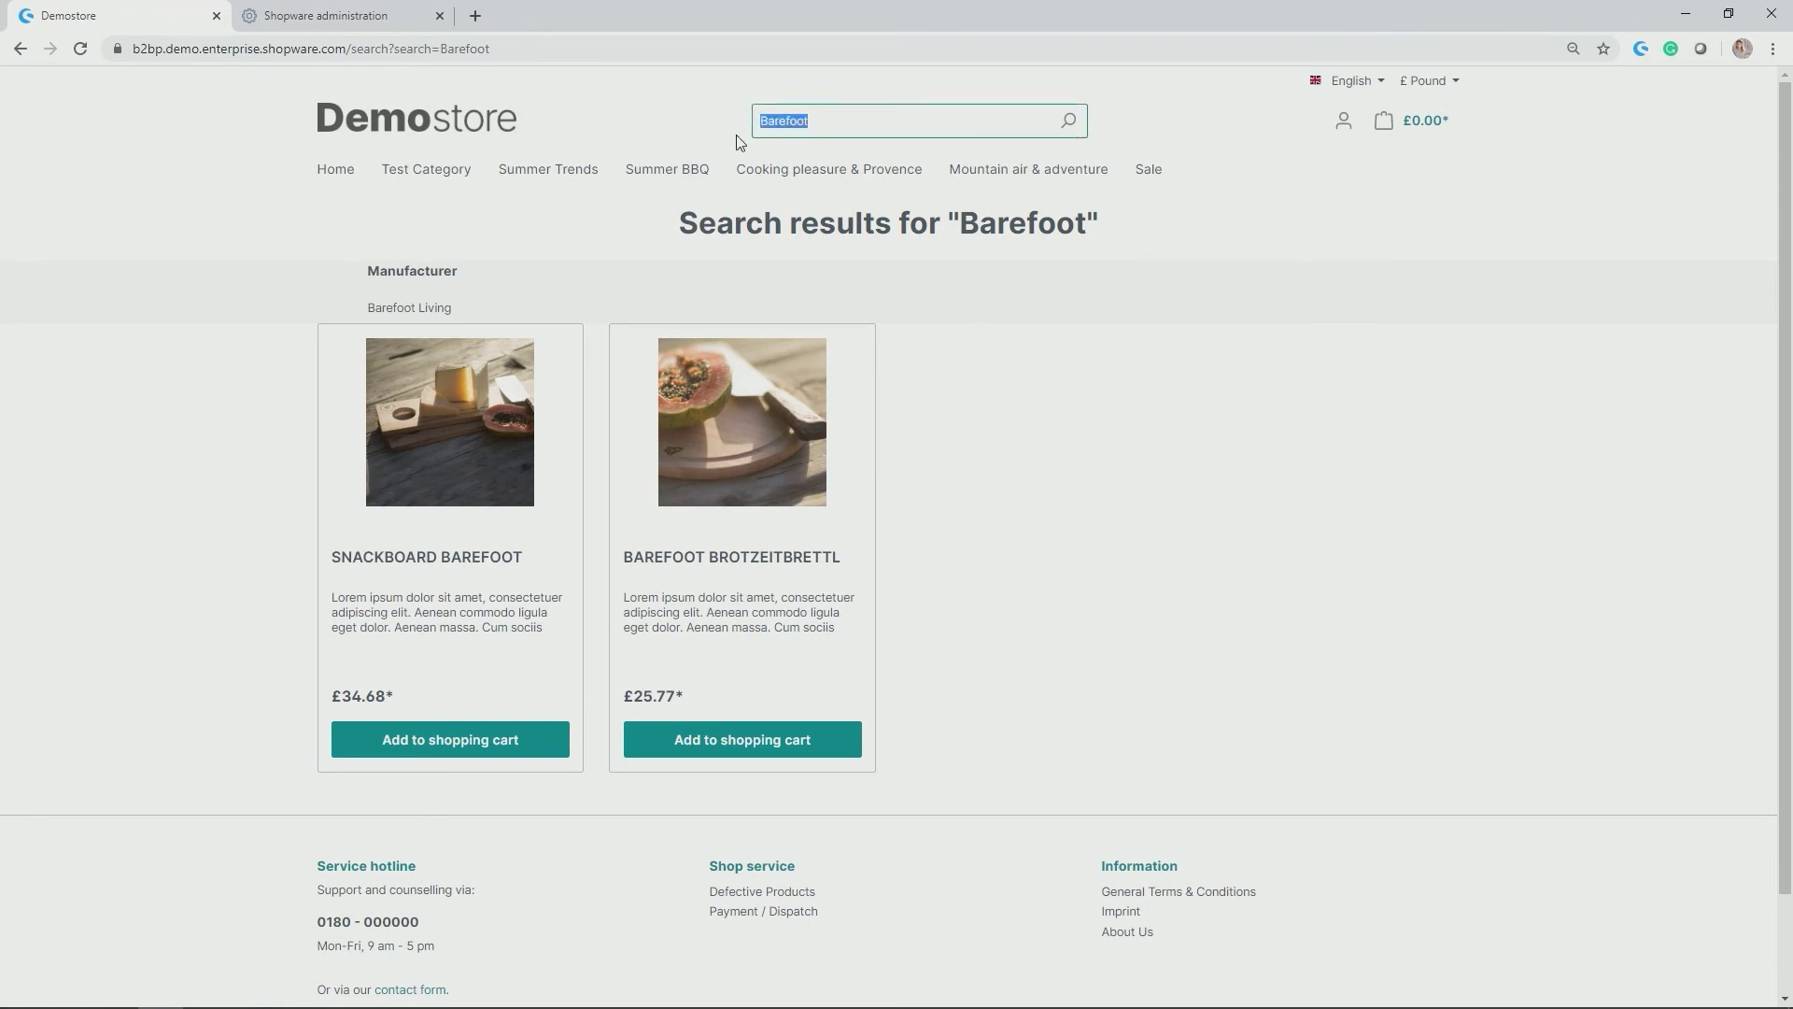
key("BackSpace")
left_click(462, 123)
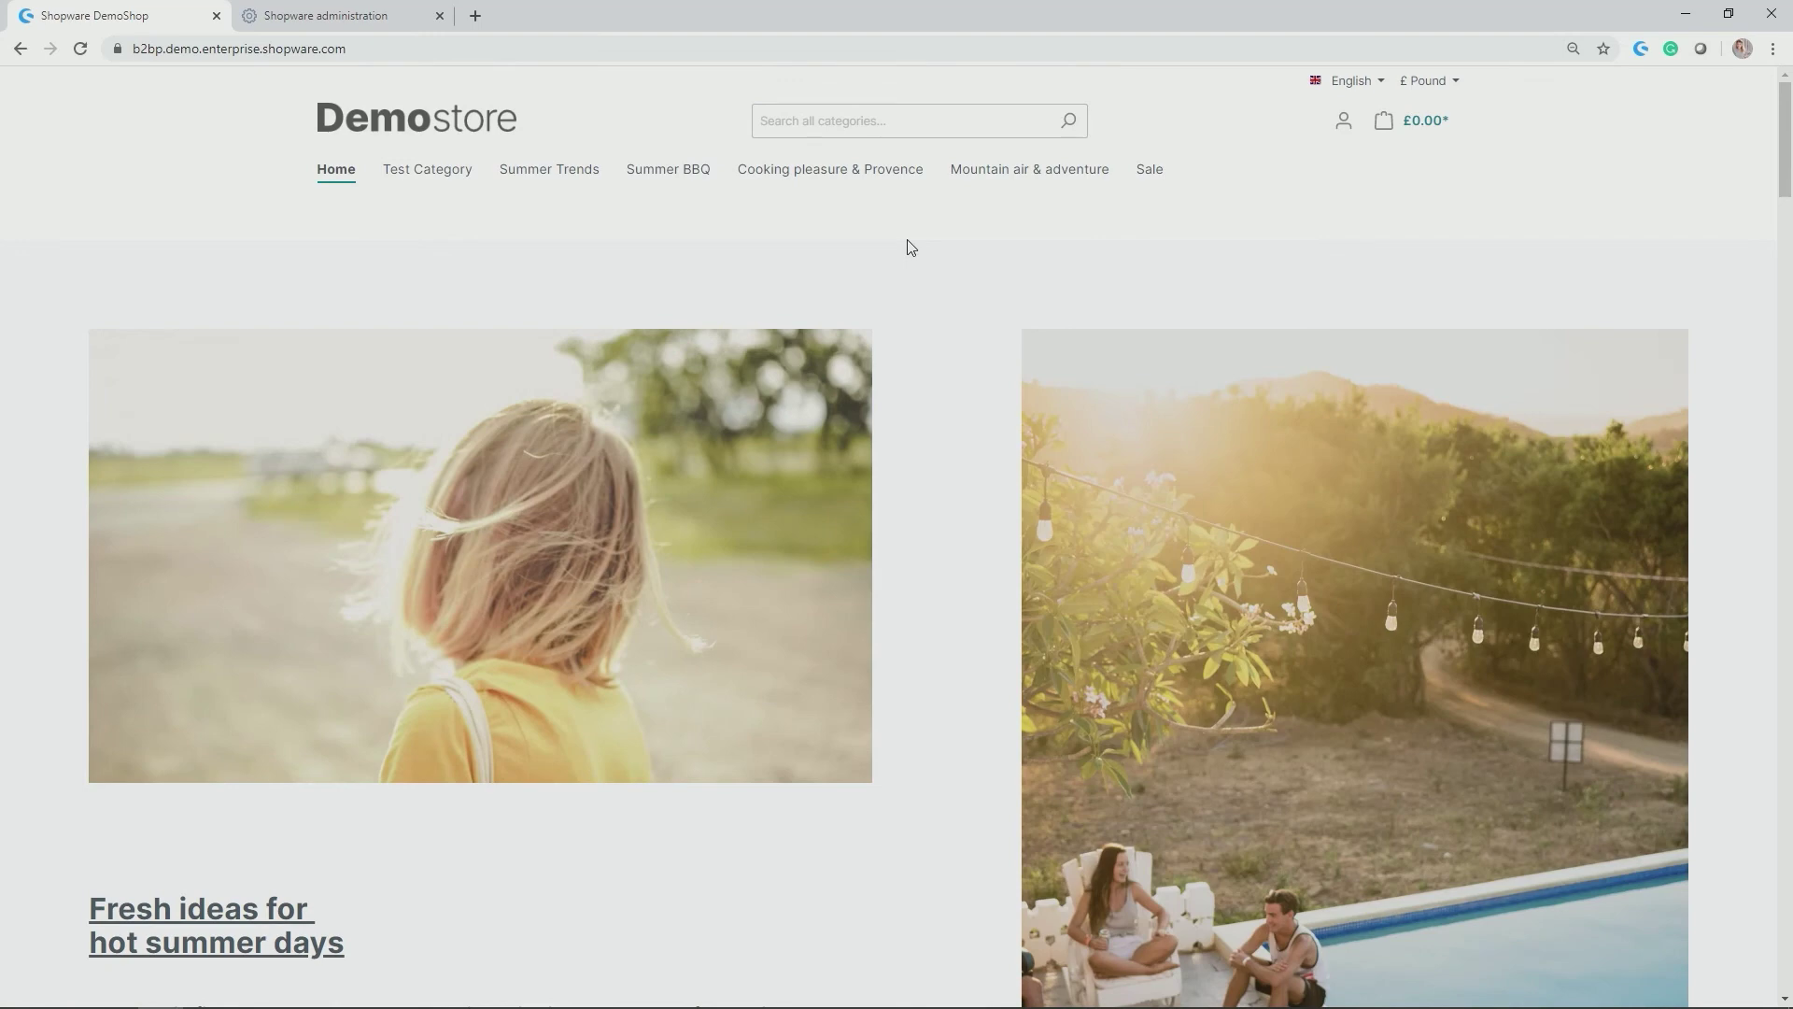
- Search the storefront for 'Summer Cam' to see Beach Bag and GINA 2 Bikini suggested
left_click(963, 125)
type("Summe")
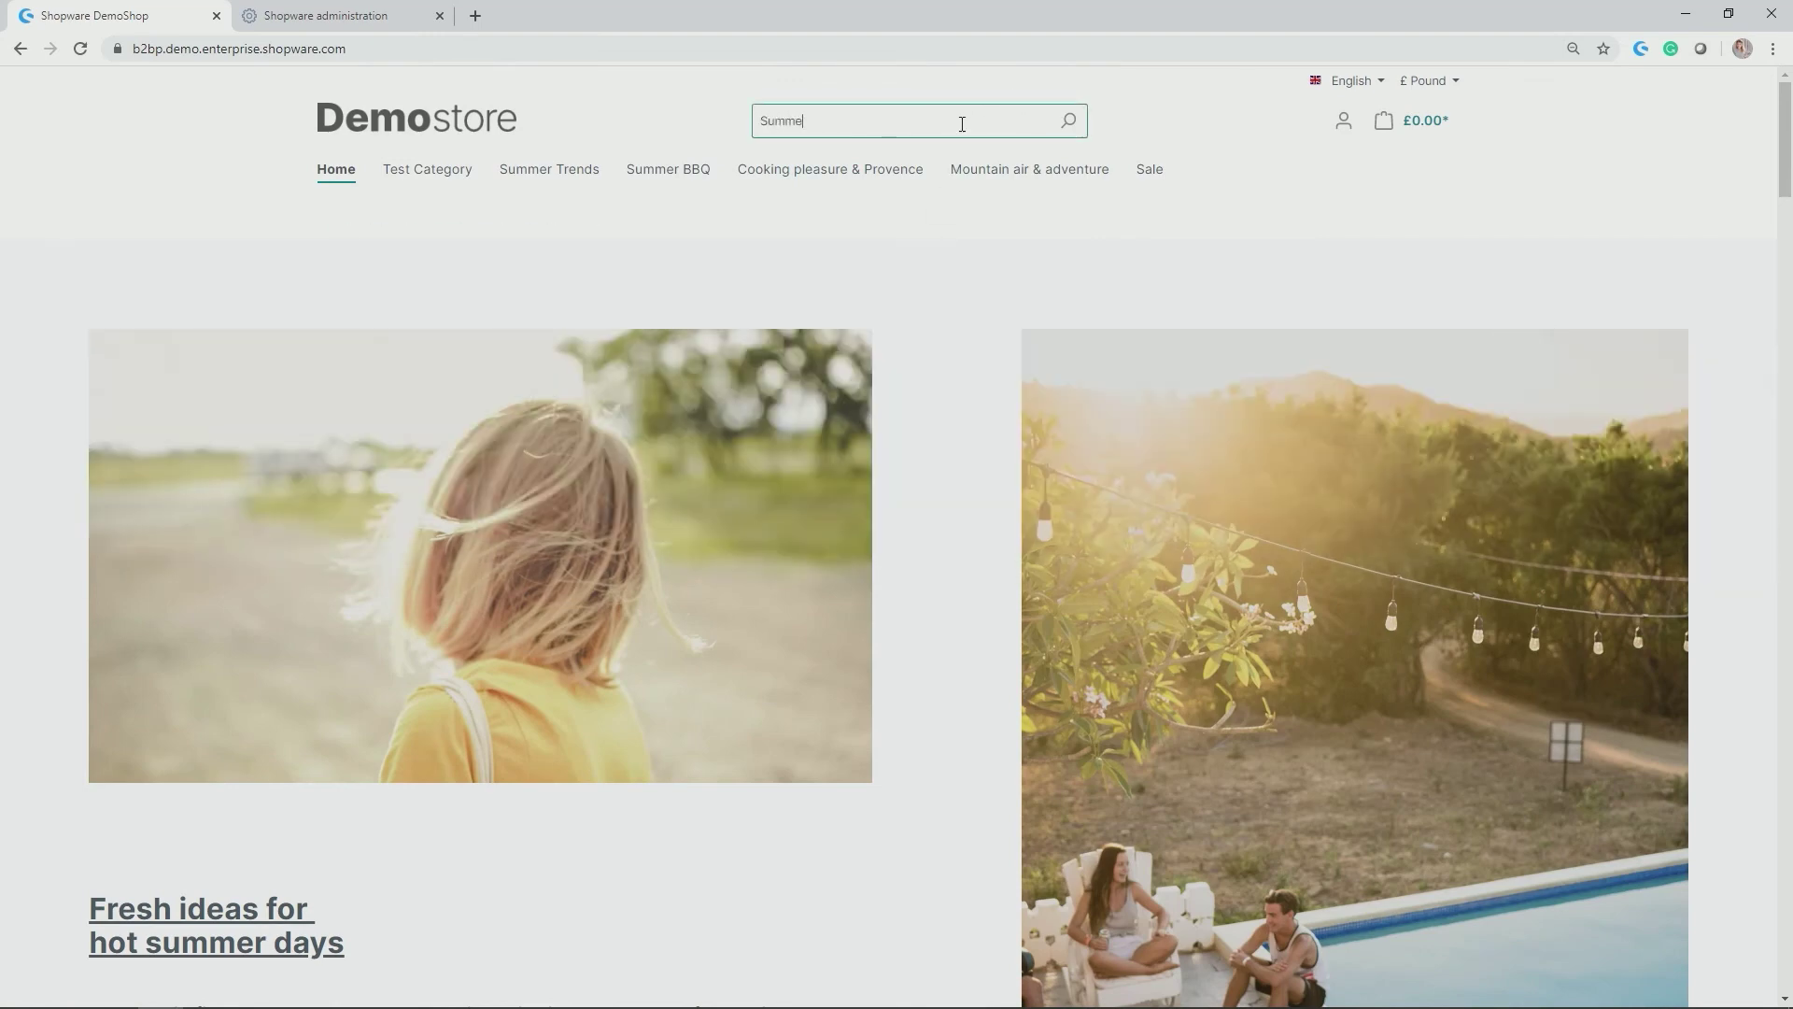
type("r Campaign")
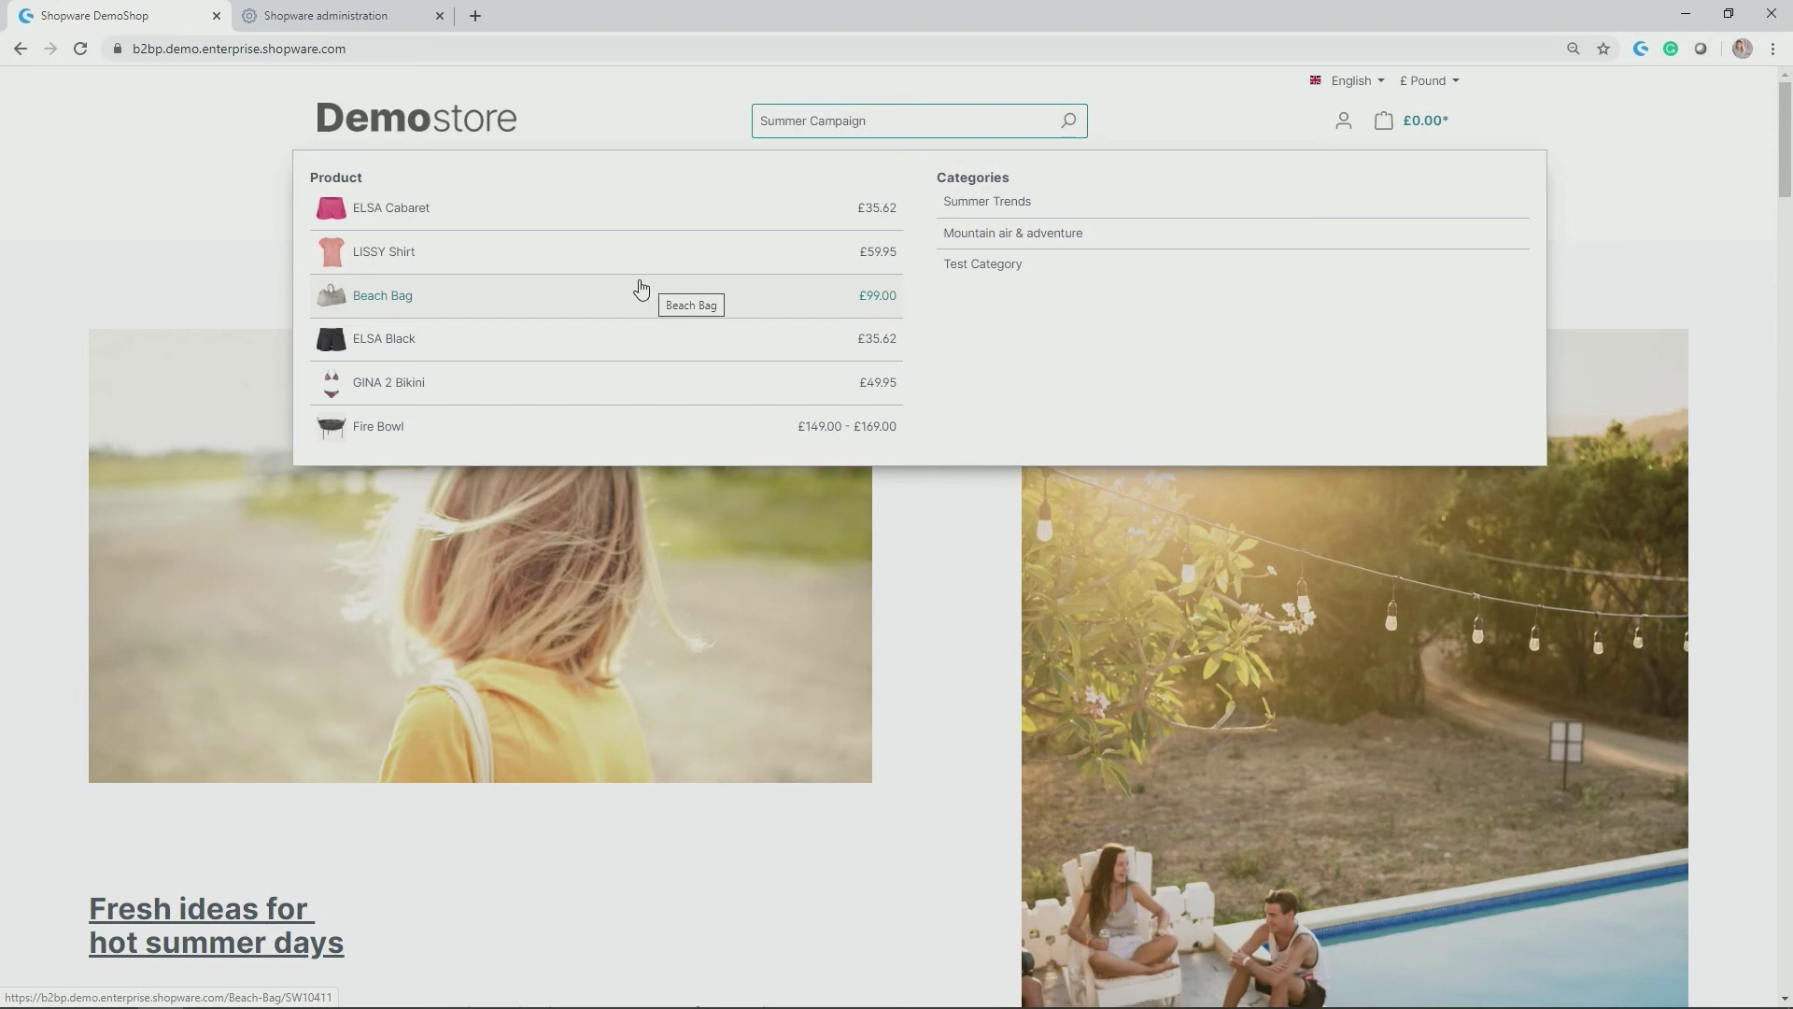
left_click(353, 13)
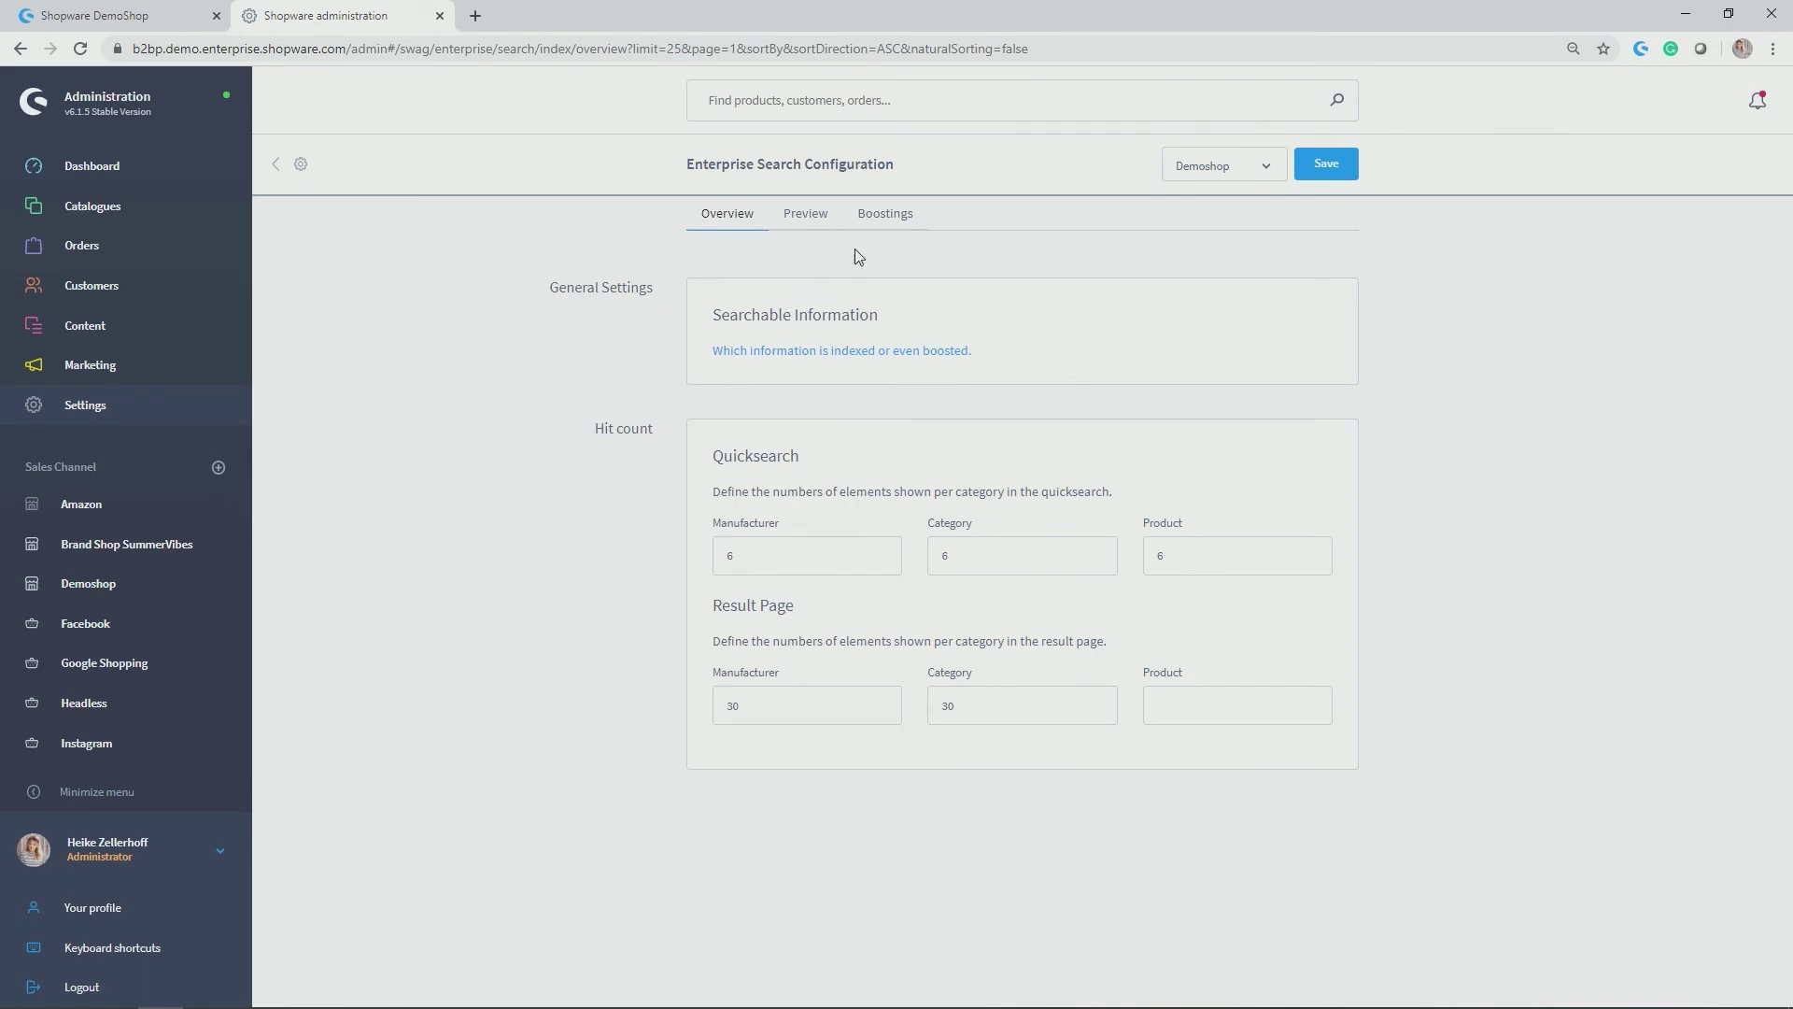
- On the Boostings tab, open the actions menu for the 'Boost Beach Bag & Bikini' Summer Campaign boosting
left_click(894, 215)
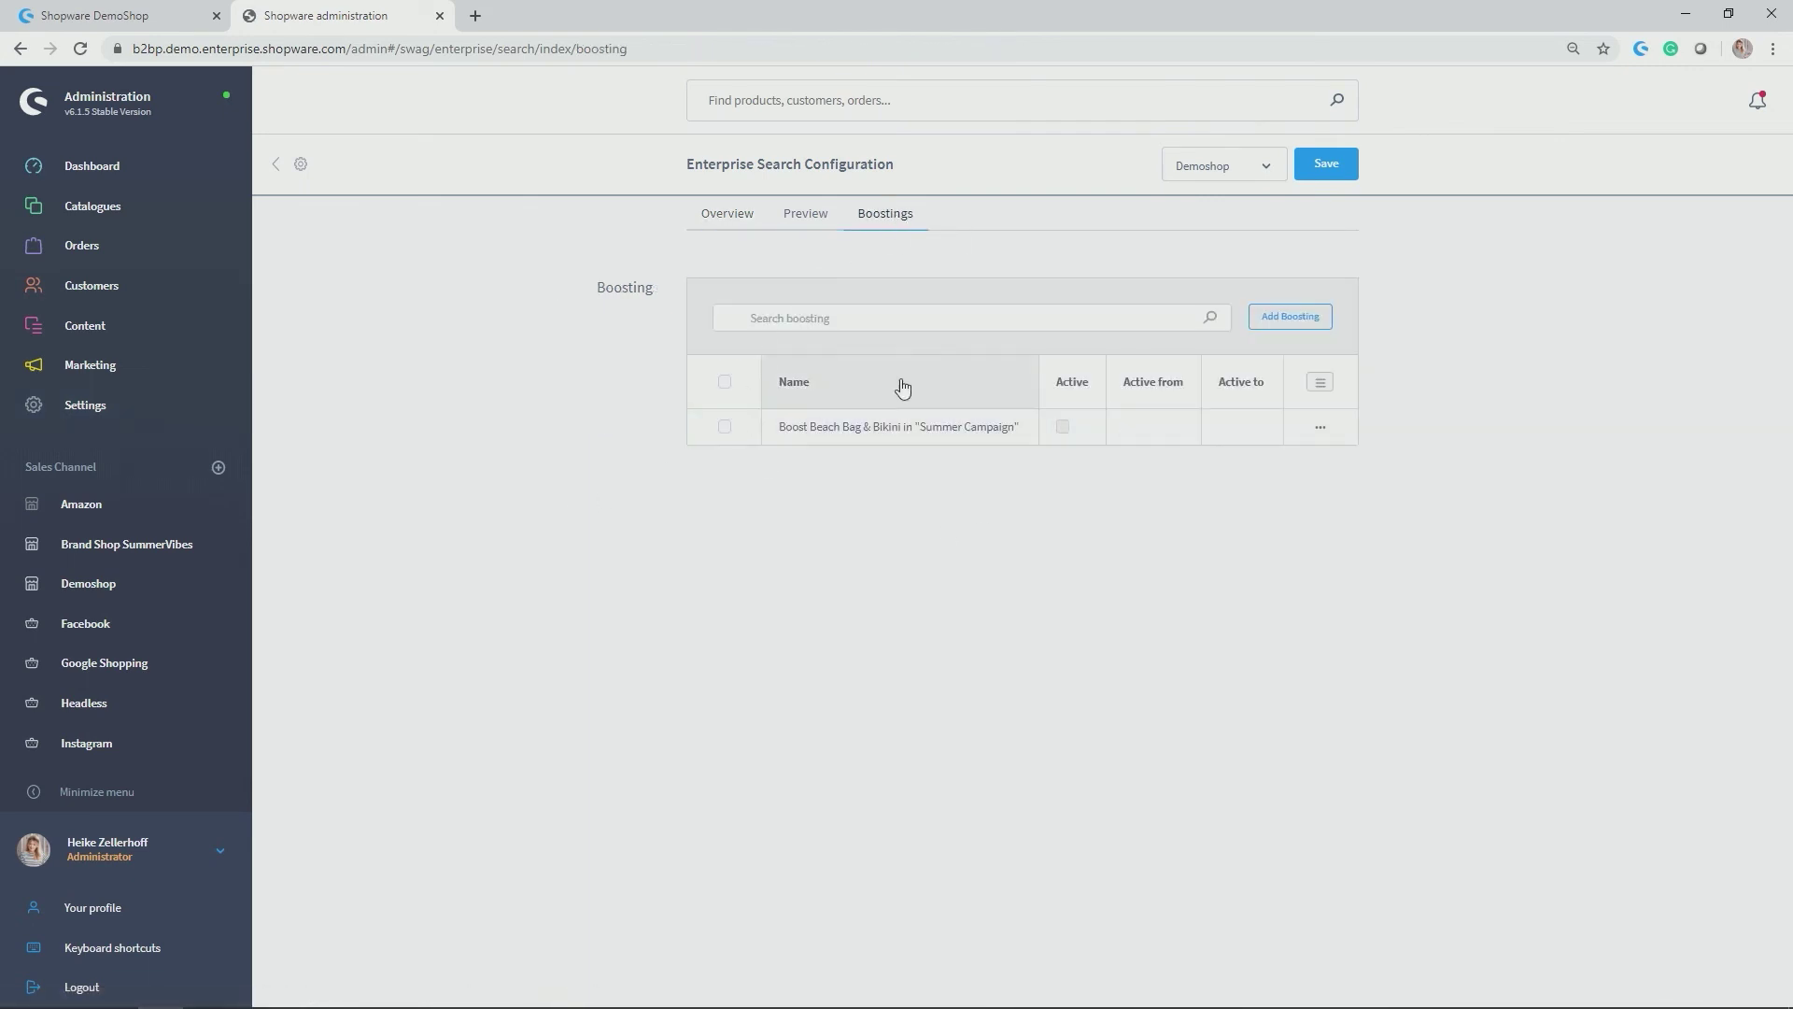
left_click_drag(781, 428, 1016, 426)
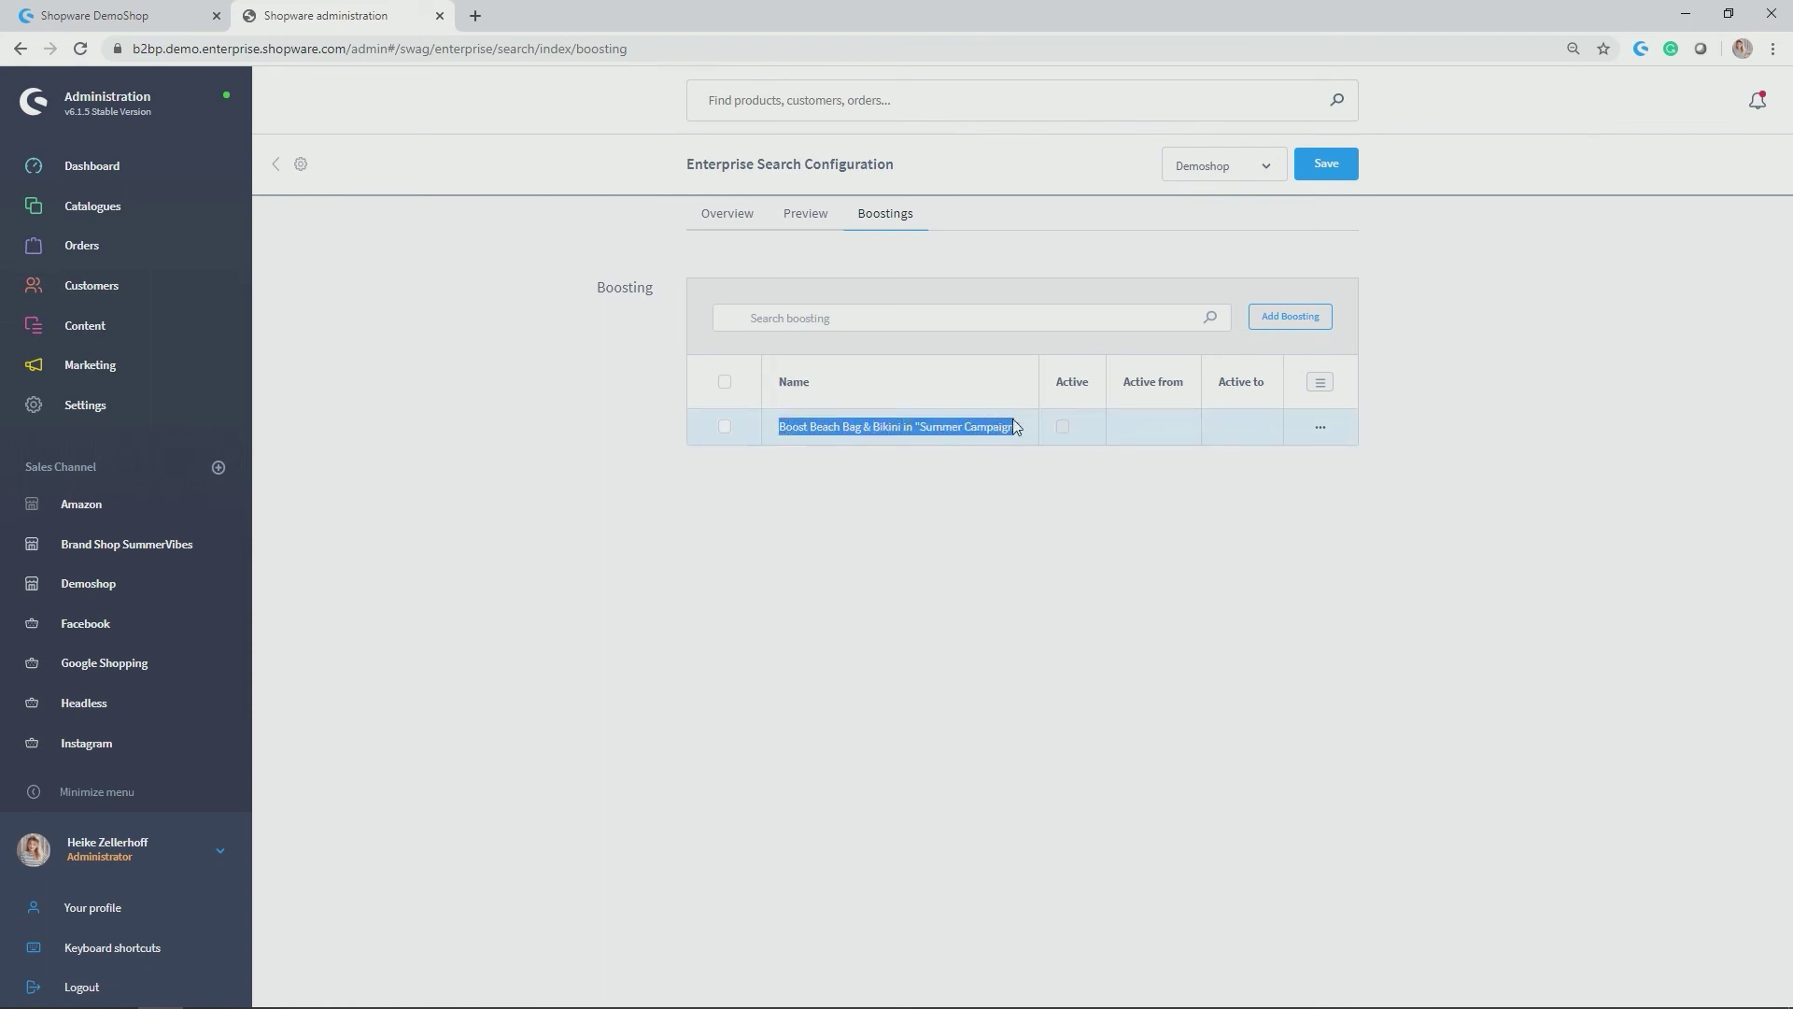
left_click(1091, 627)
left_click(1326, 435)
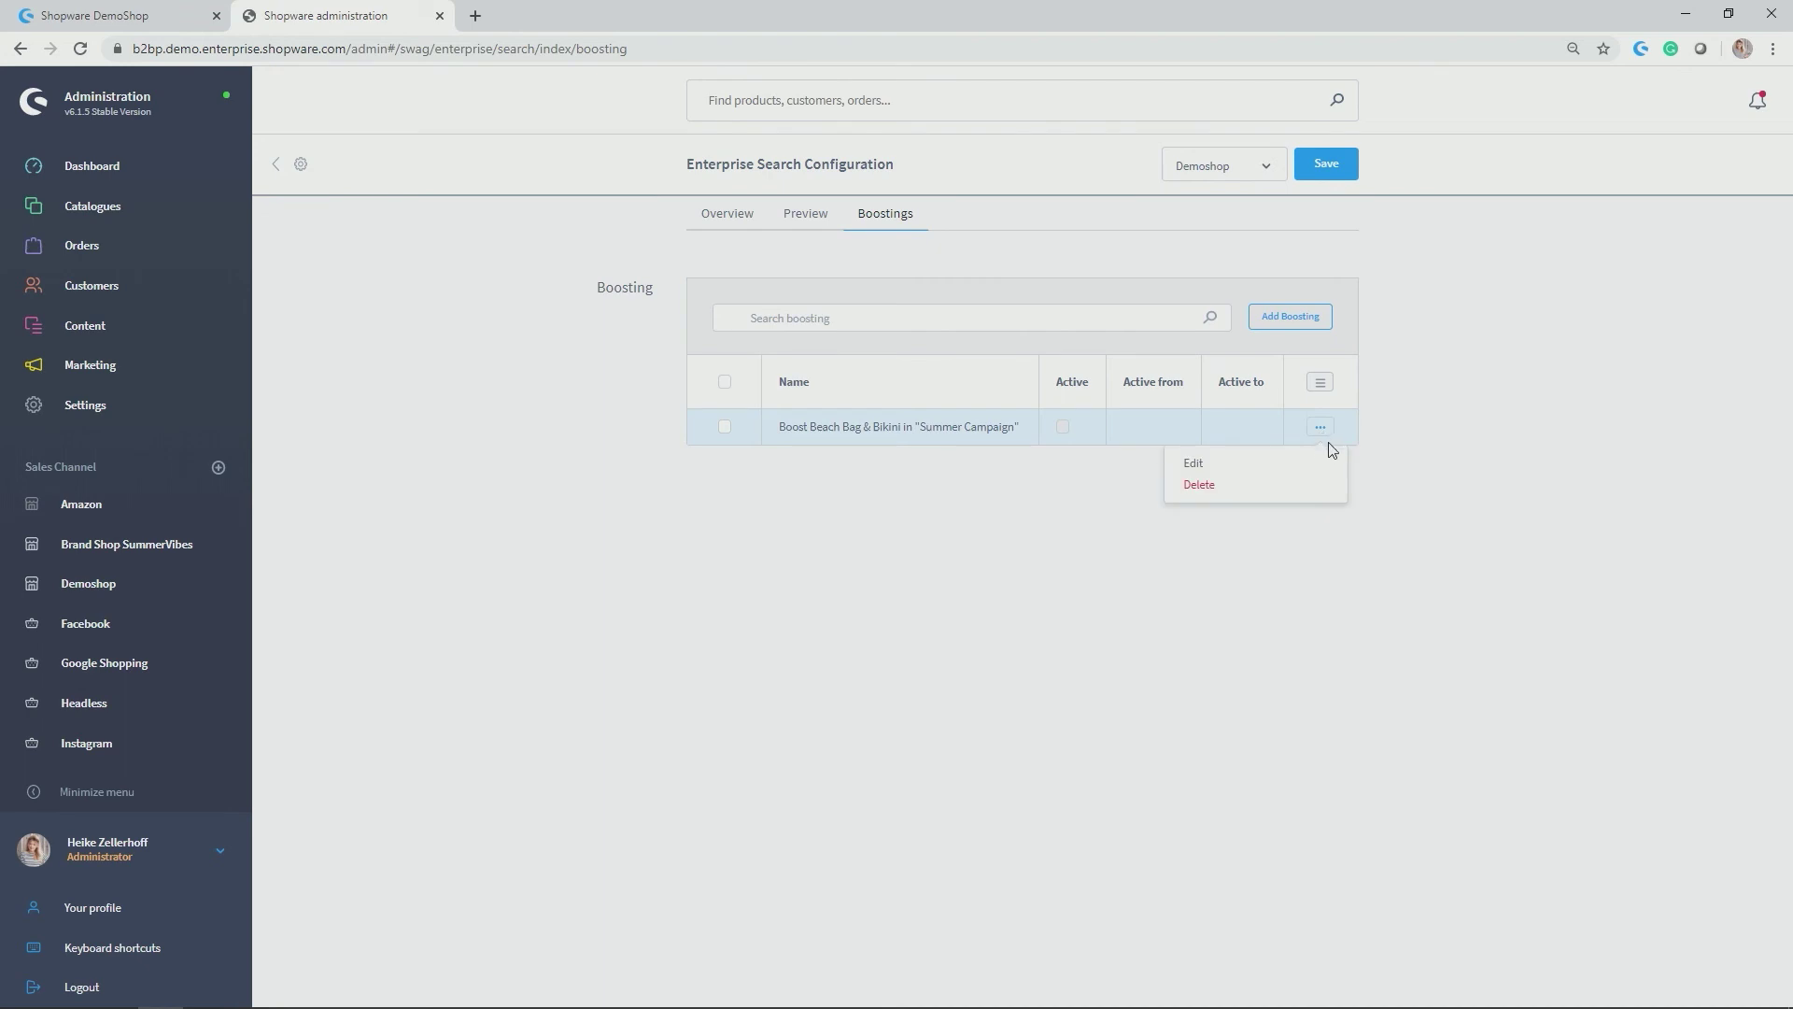
left_click(1319, 470)
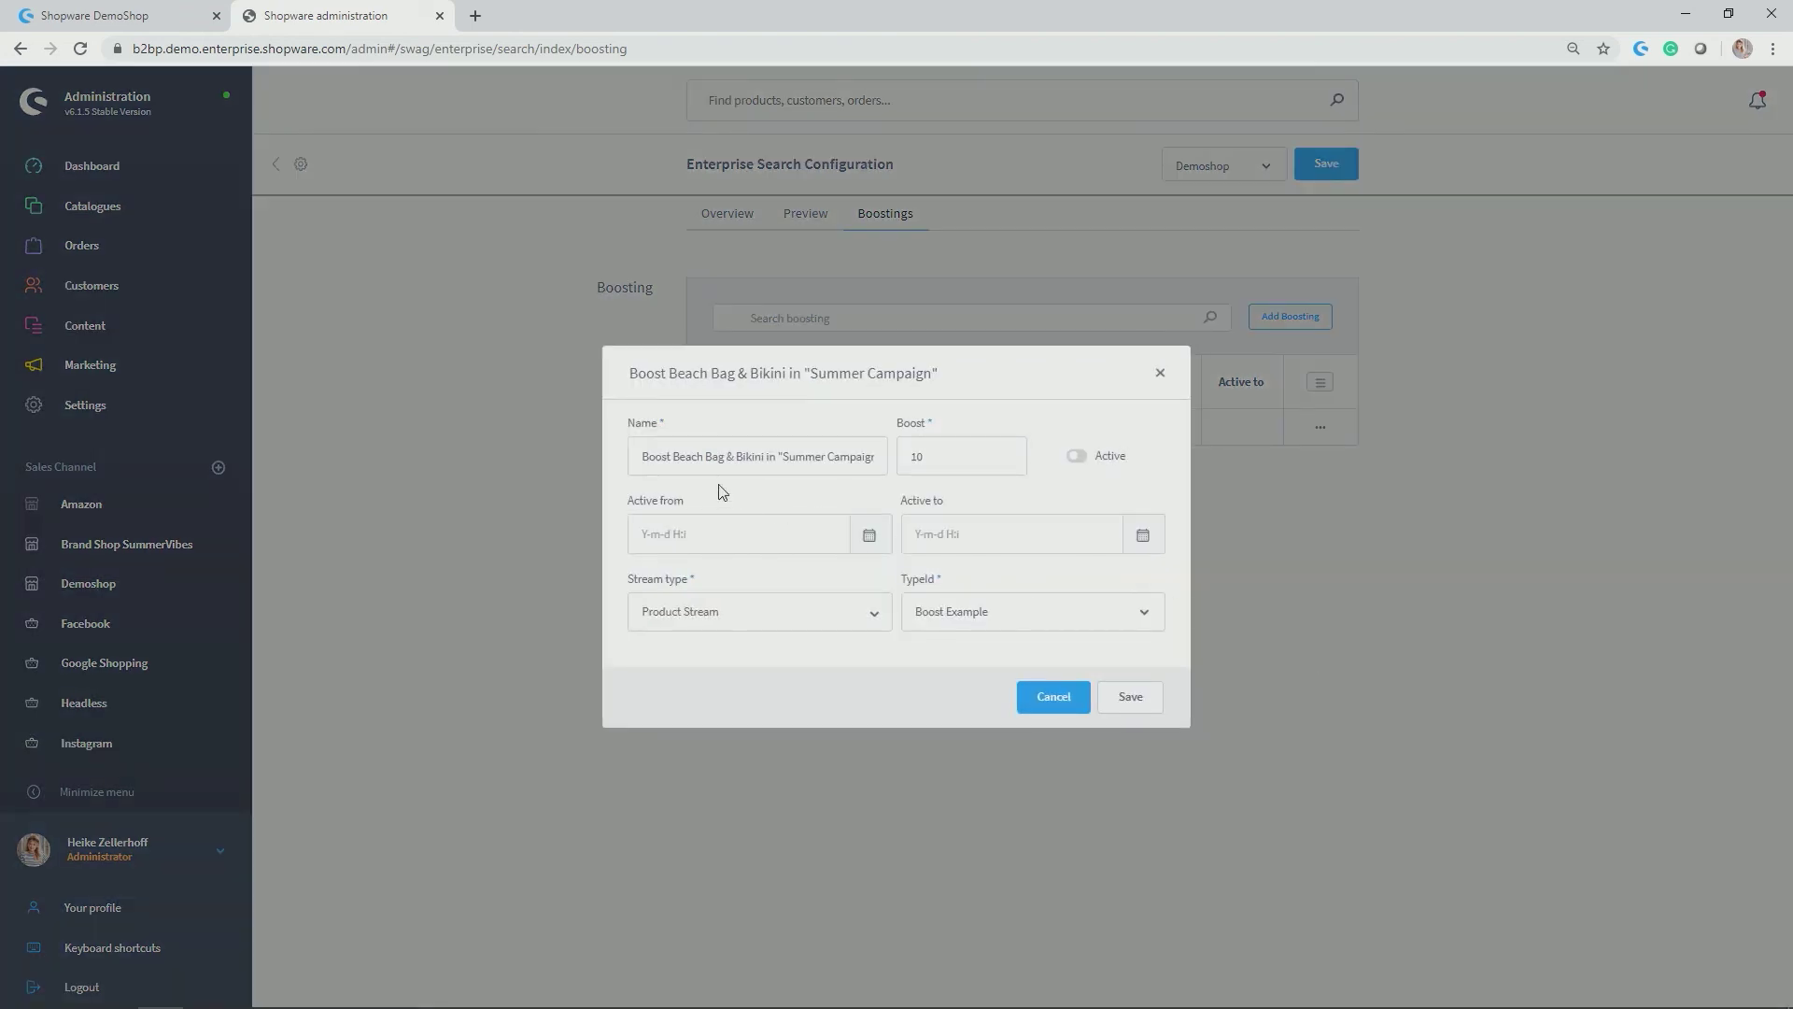
left_click_drag(644, 461, 899, 451)
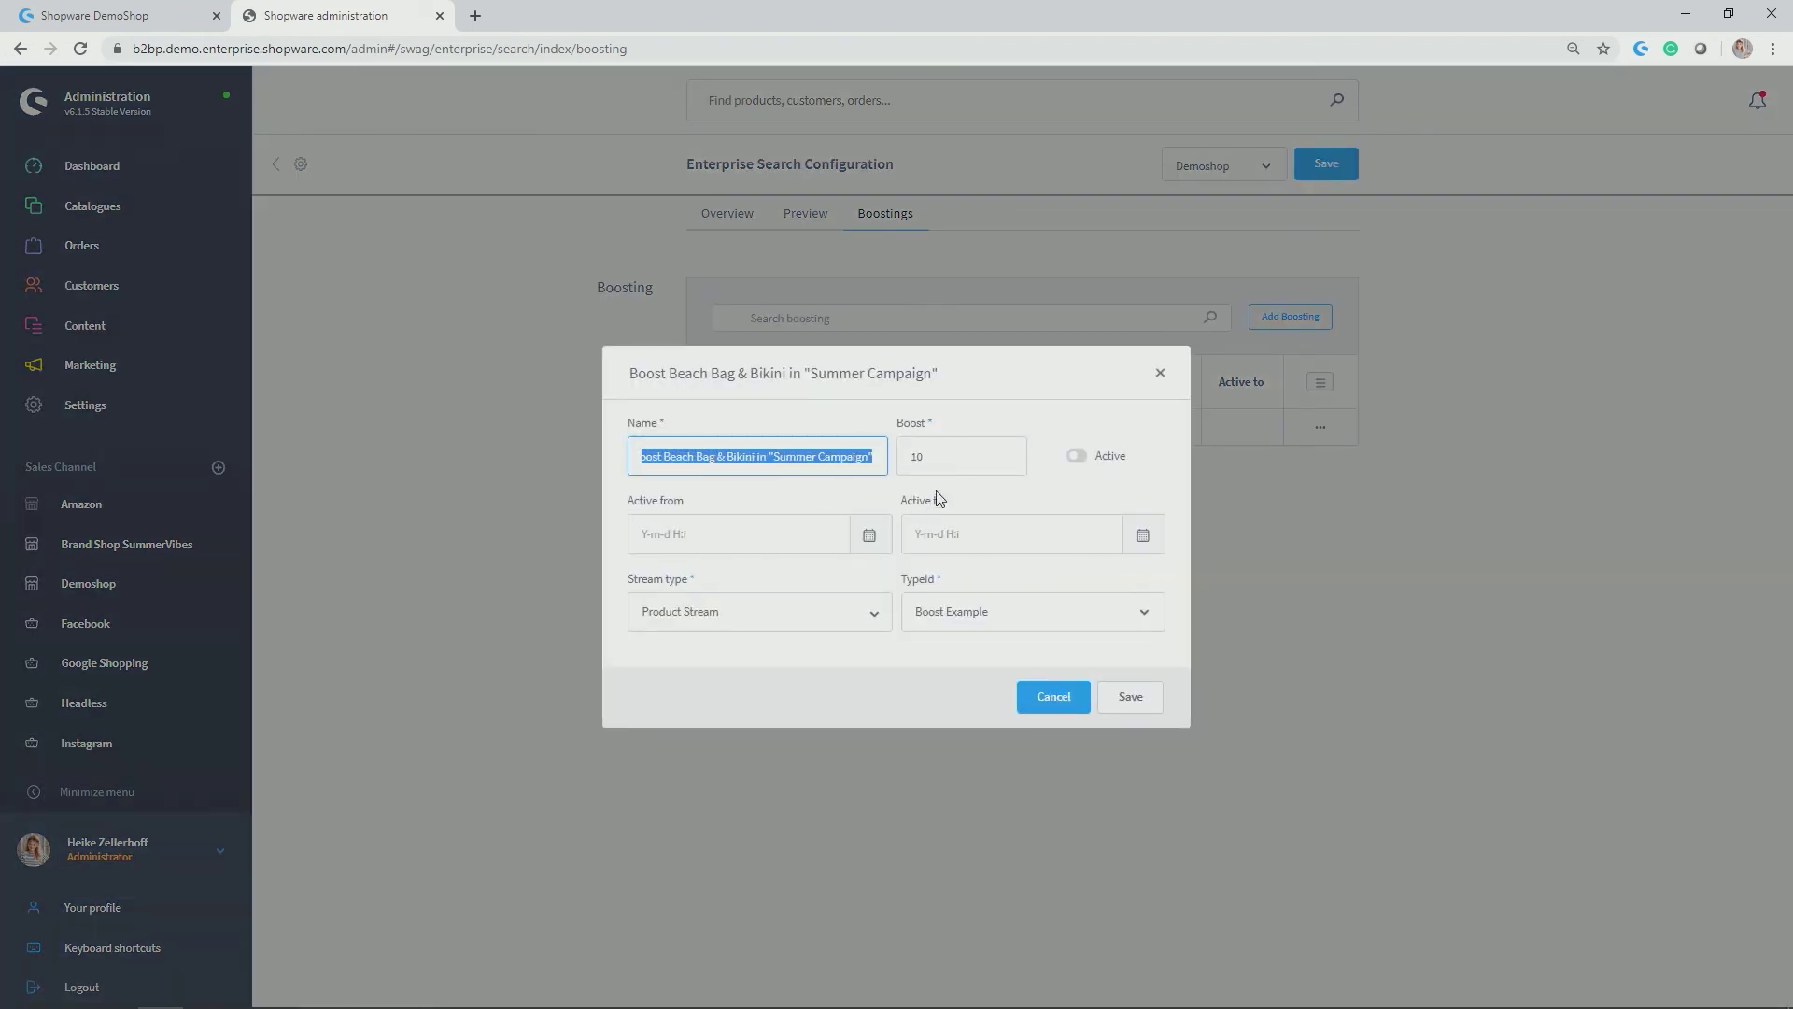
double_click(961, 461)
left_click(1005, 422)
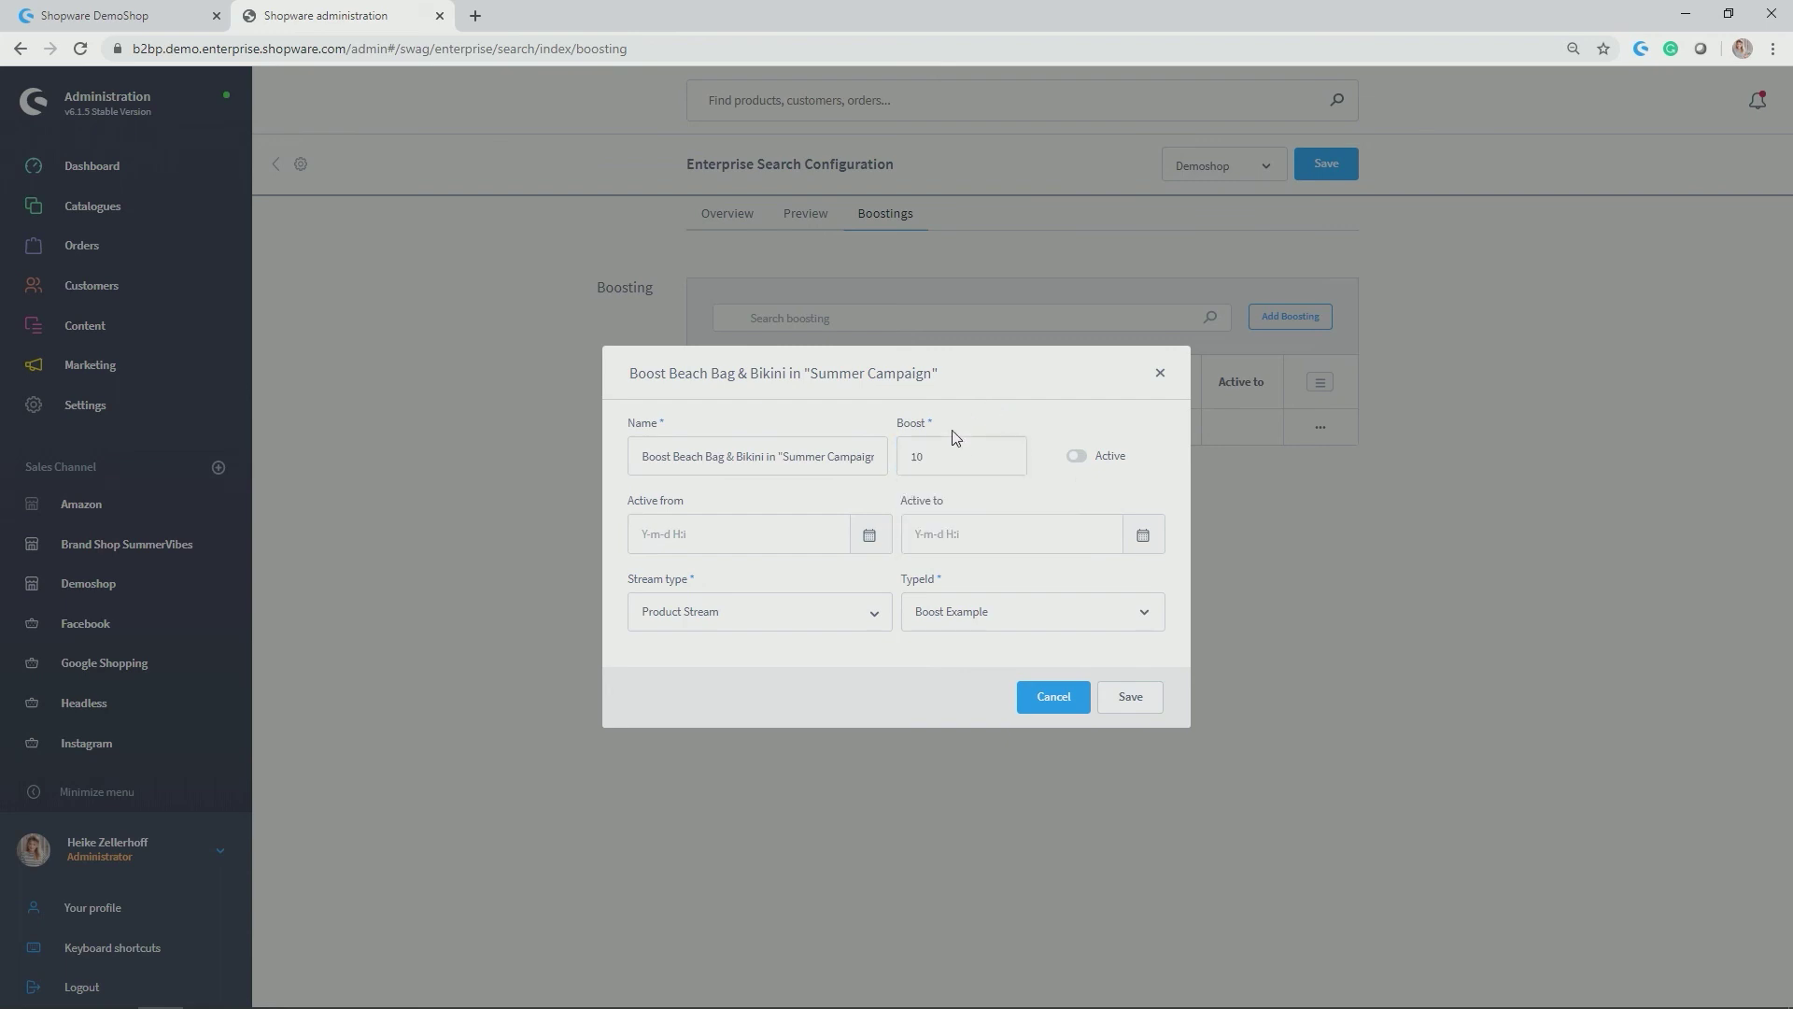
double_click(917, 461)
left_click(1001, 418)
left_click(1077, 457)
left_click(870, 615)
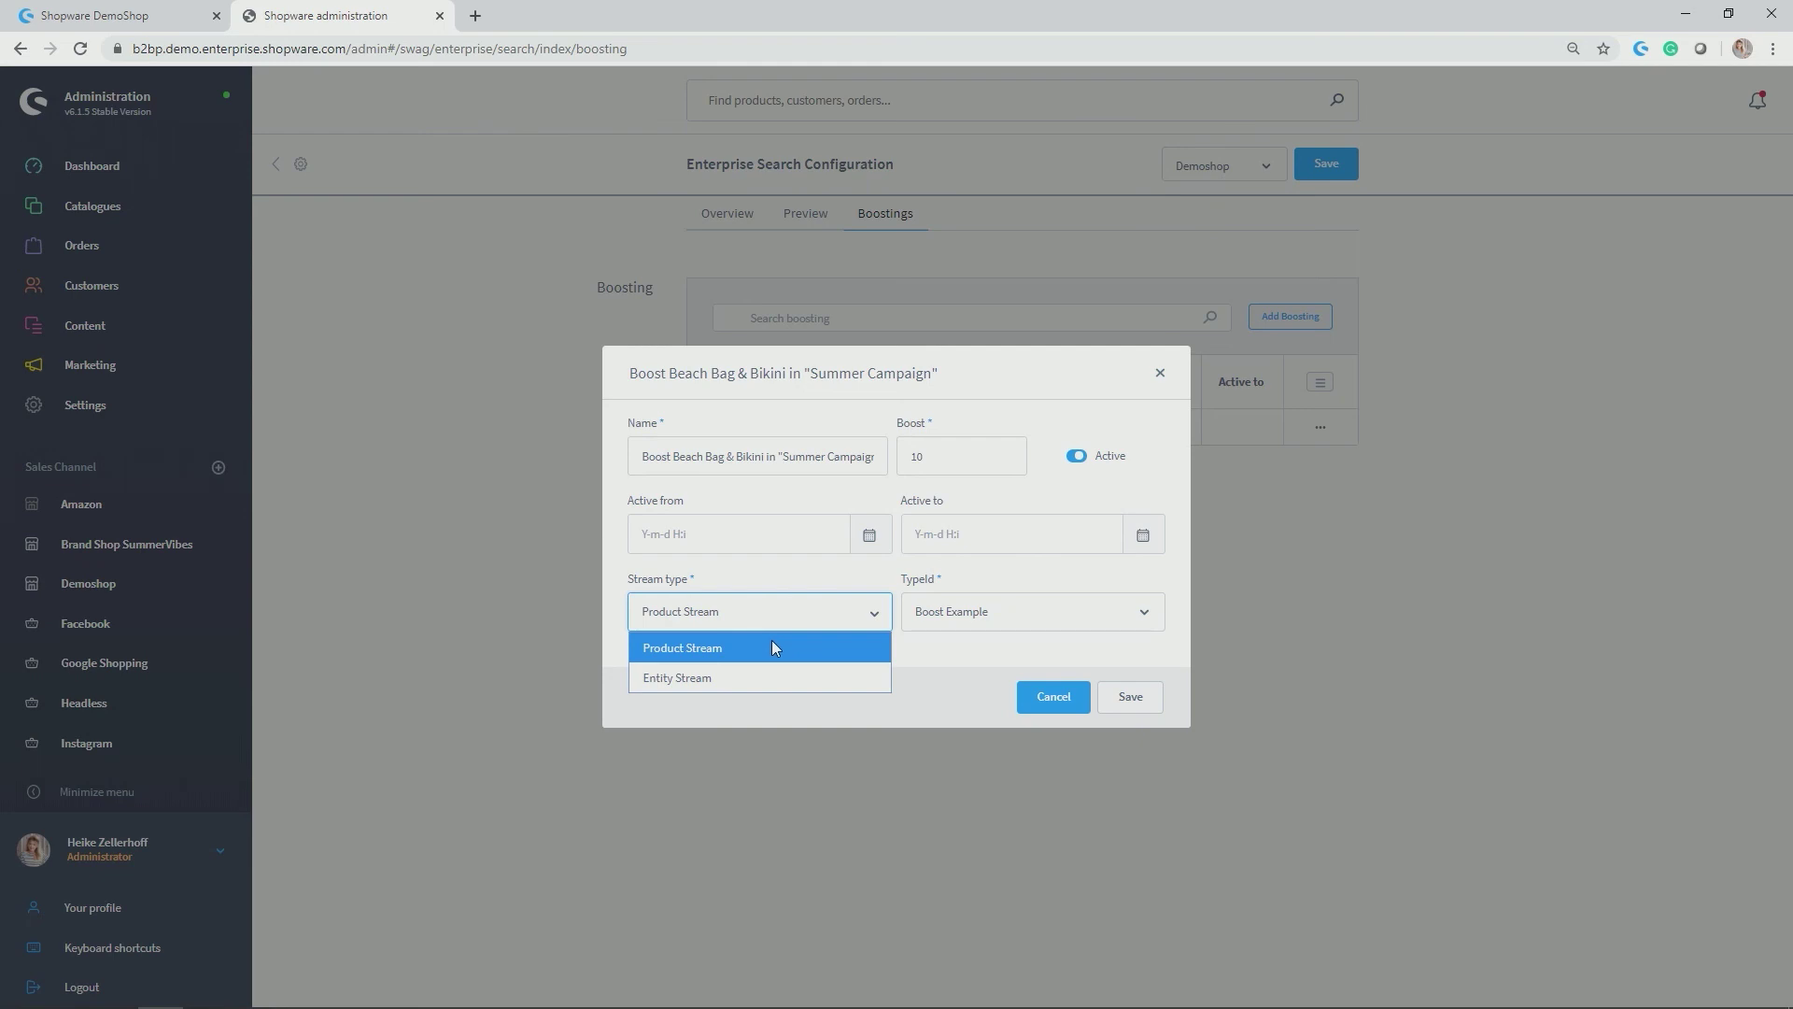
left_click(680, 649)
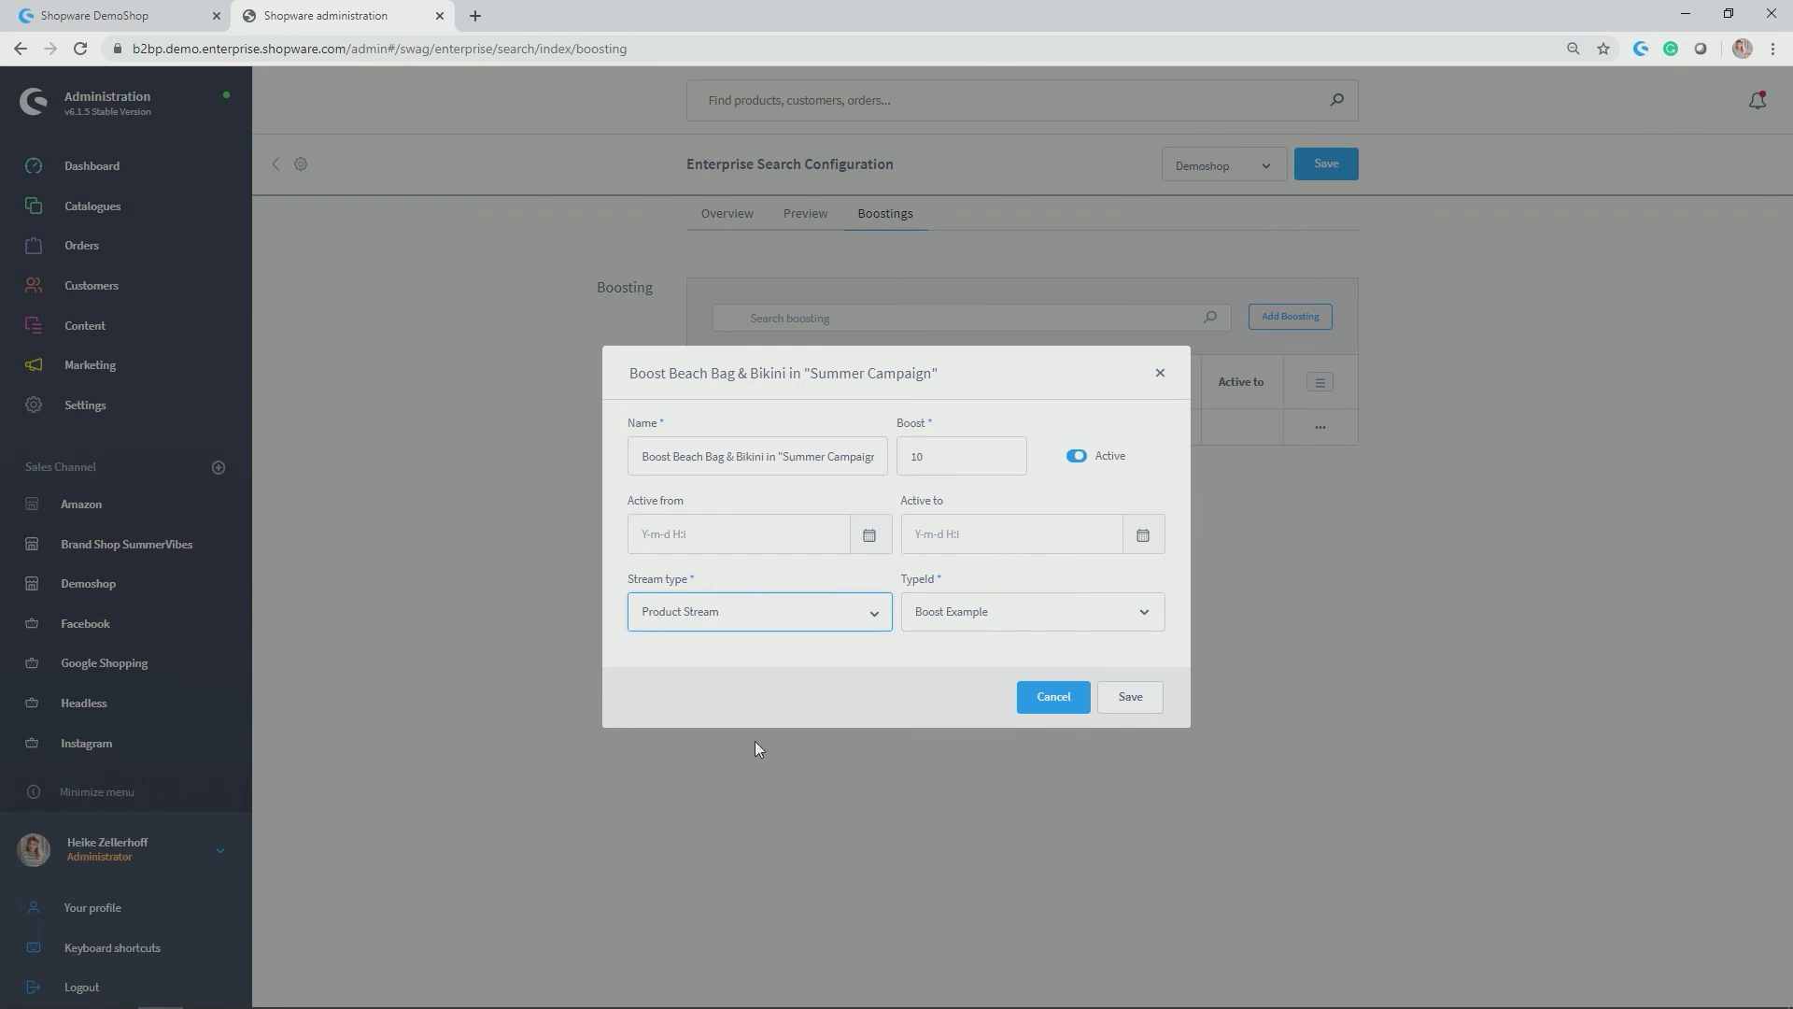
left_click(937, 613)
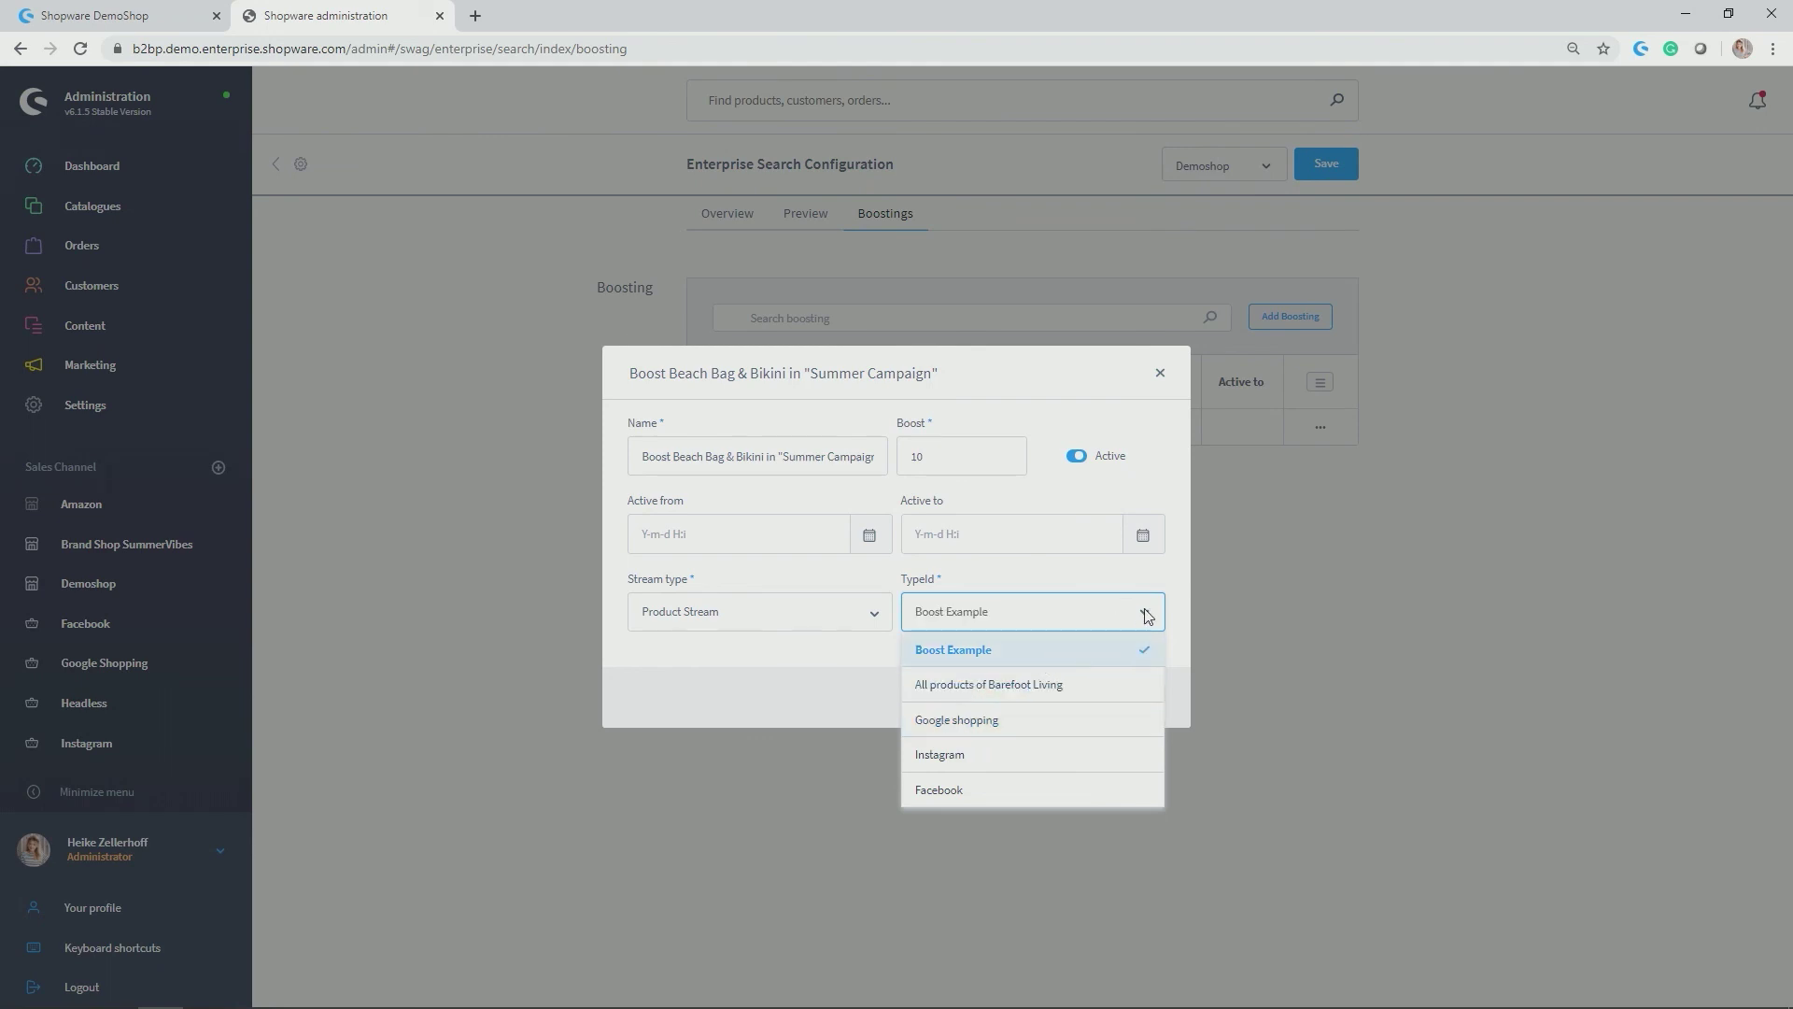
- Discard the boosting dialog and view the Boost Example dynamic product group in a new tab
left_click(1158, 369)
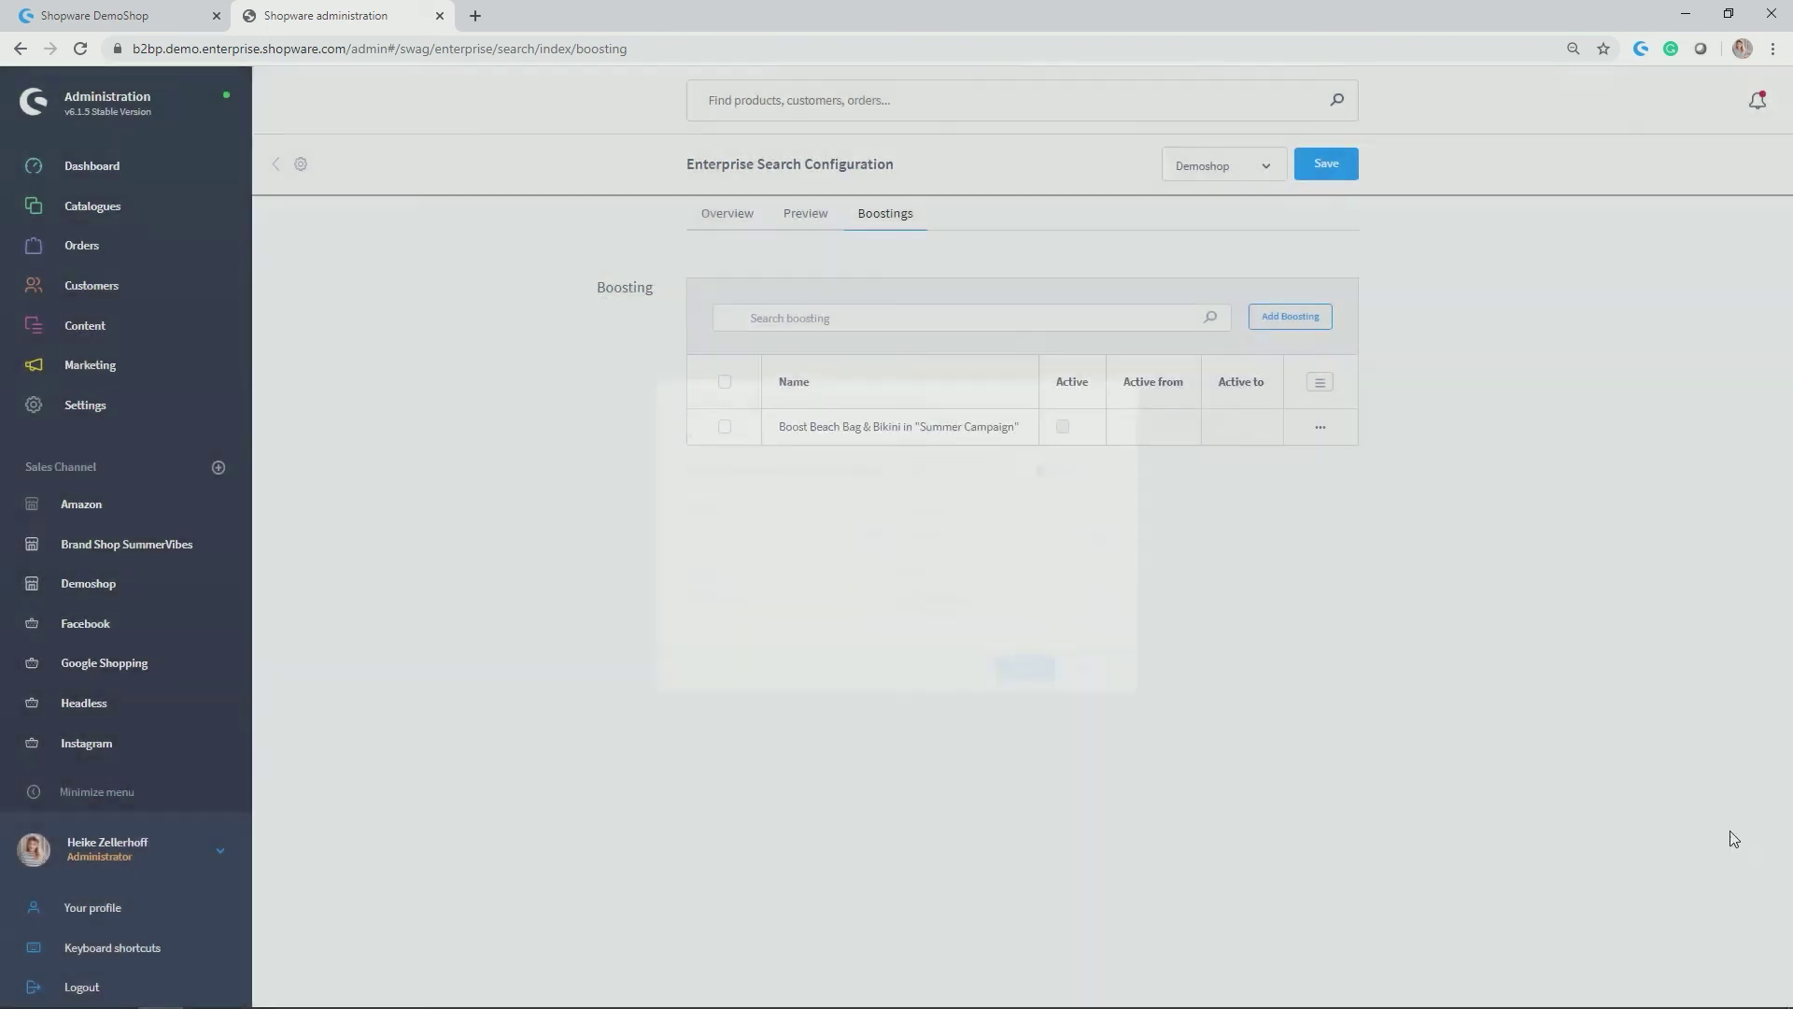
mouse_move(162, 213)
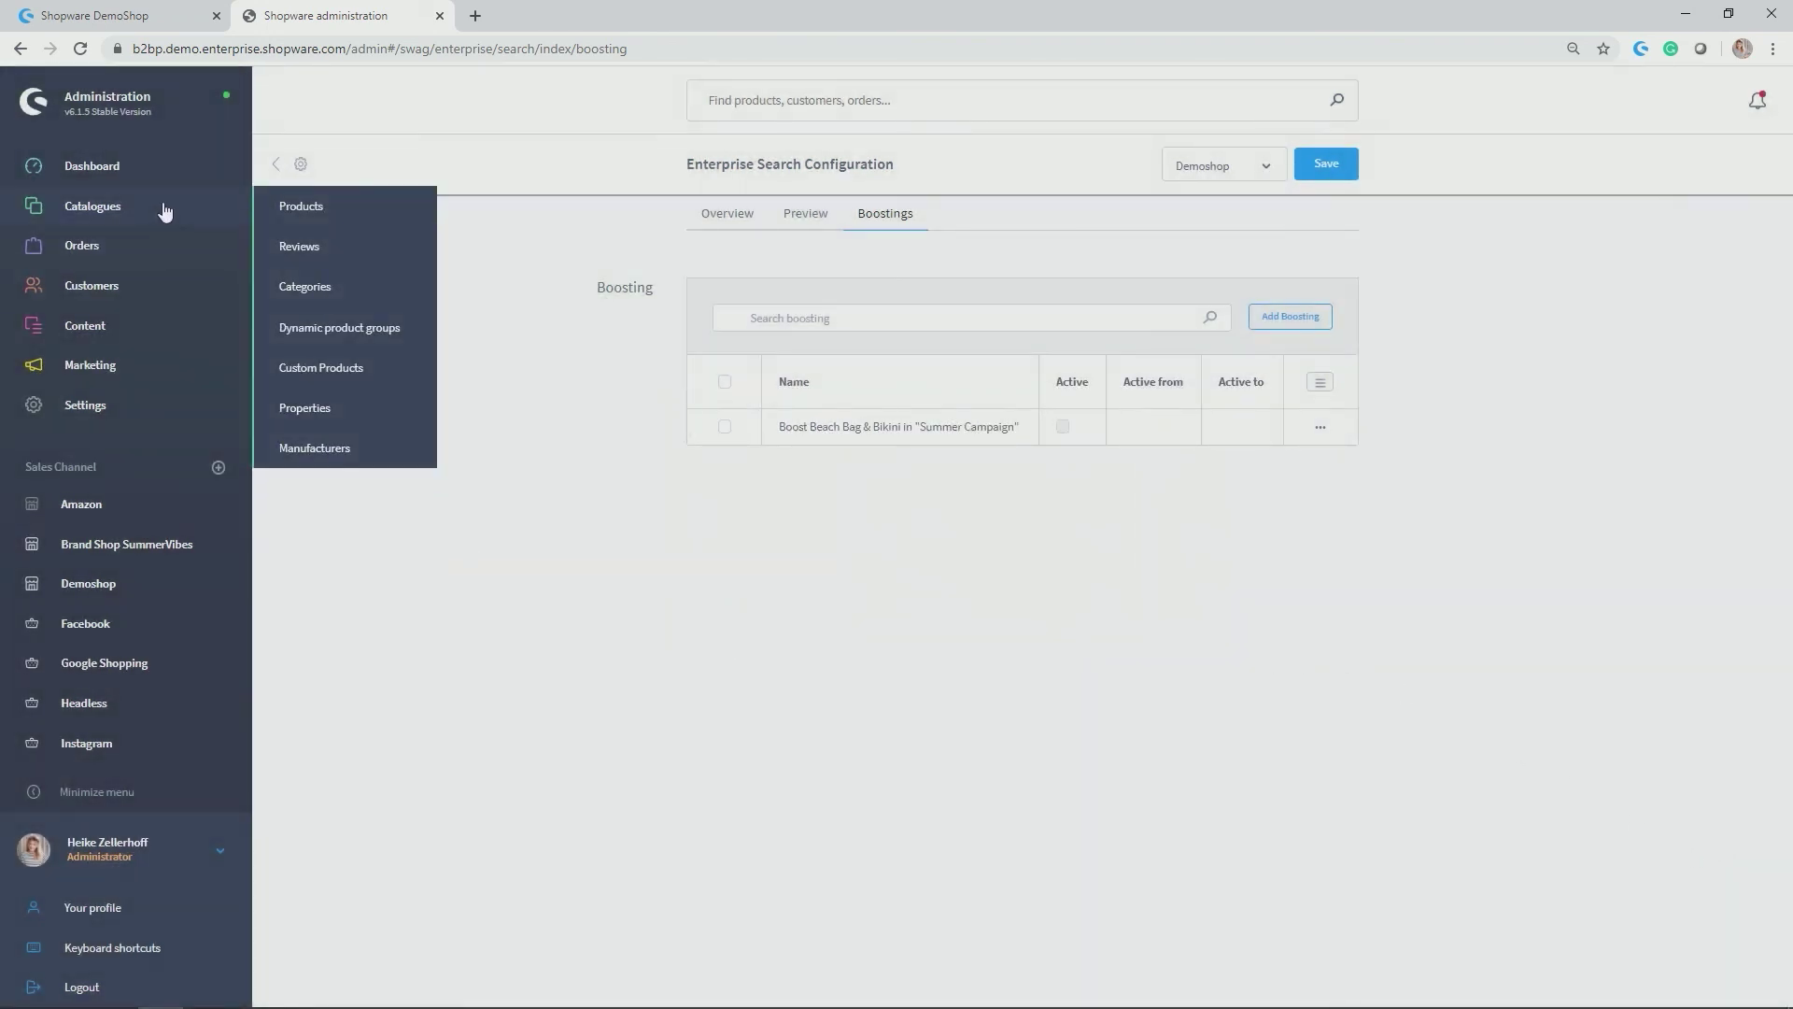
middle_click(314, 329)
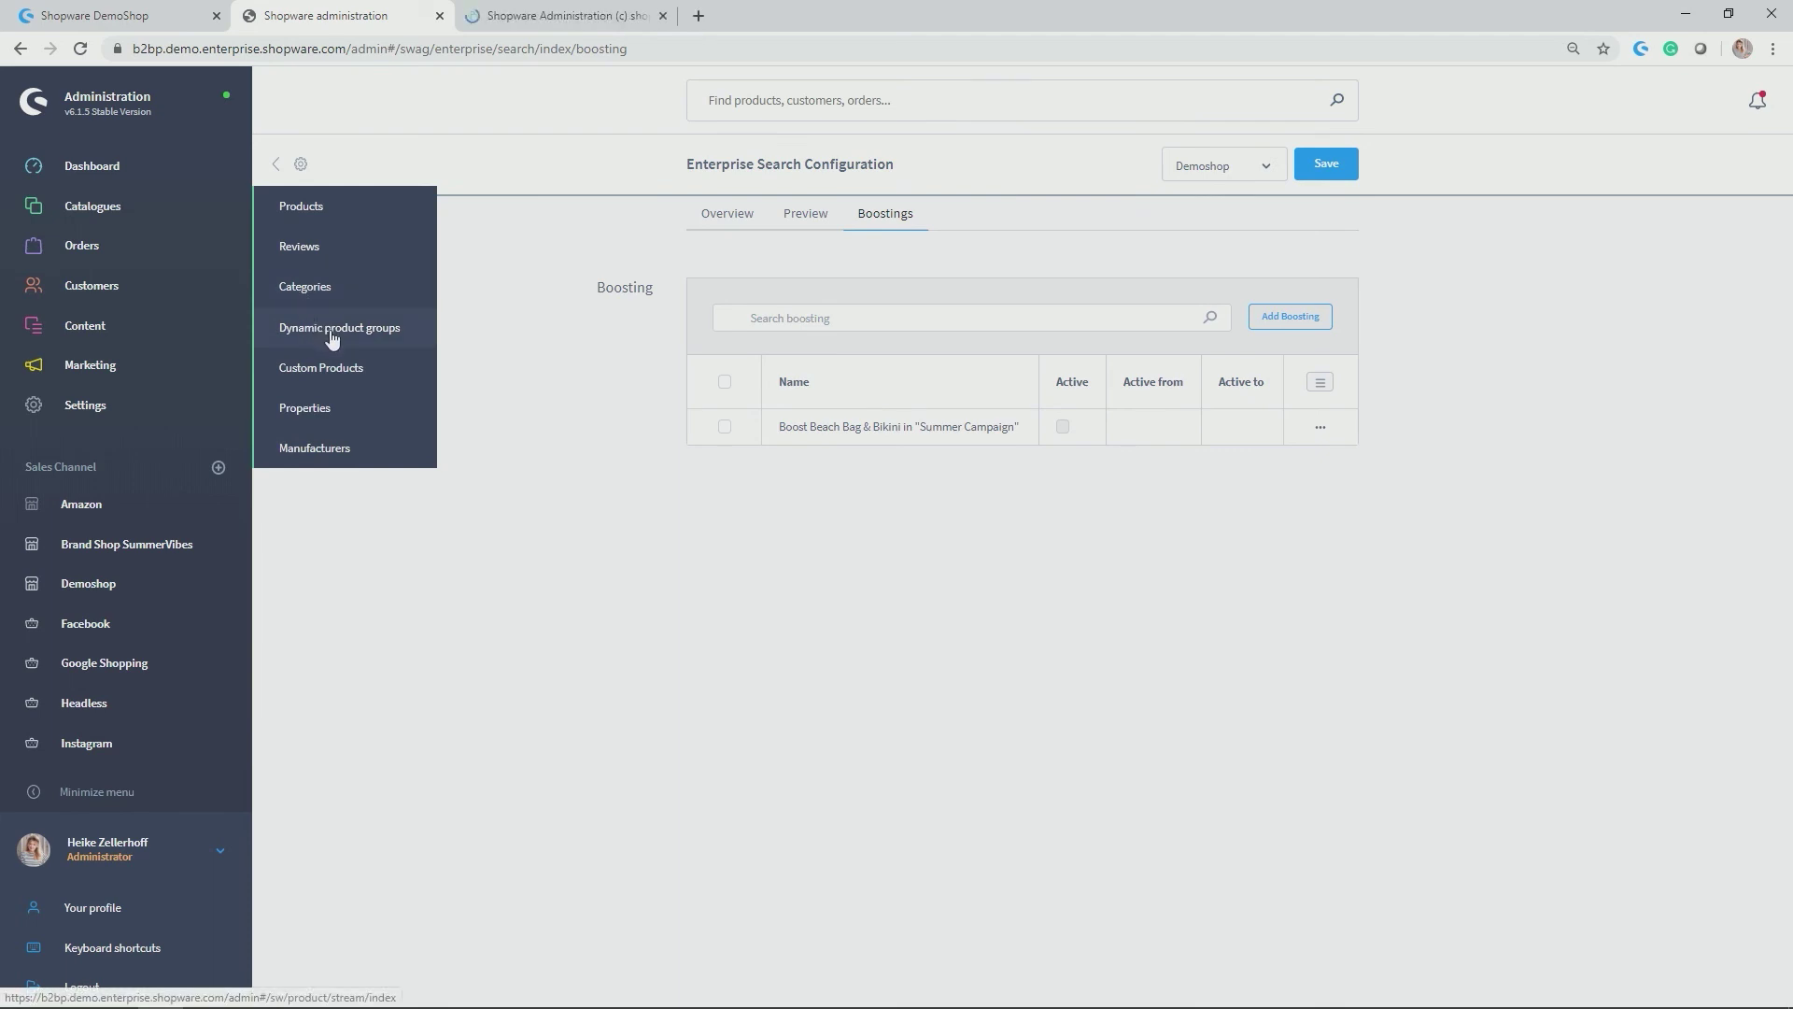
left_click(576, 13)
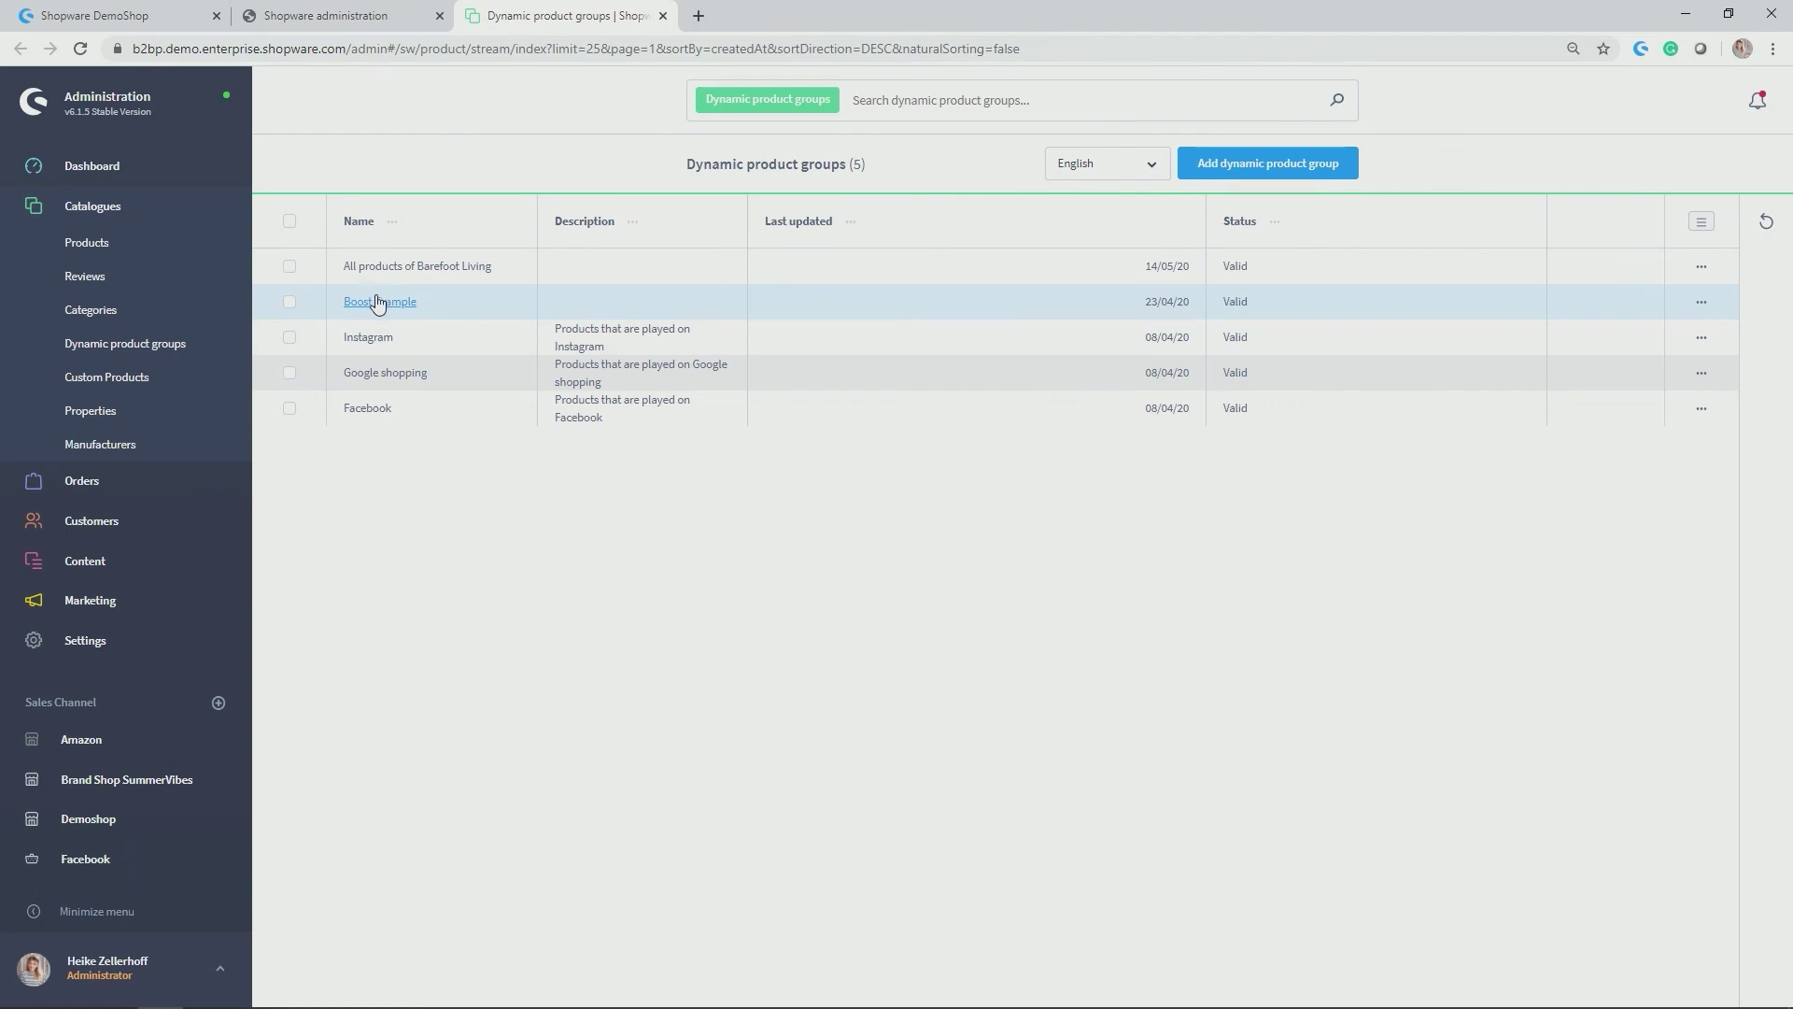
left_click(374, 301)
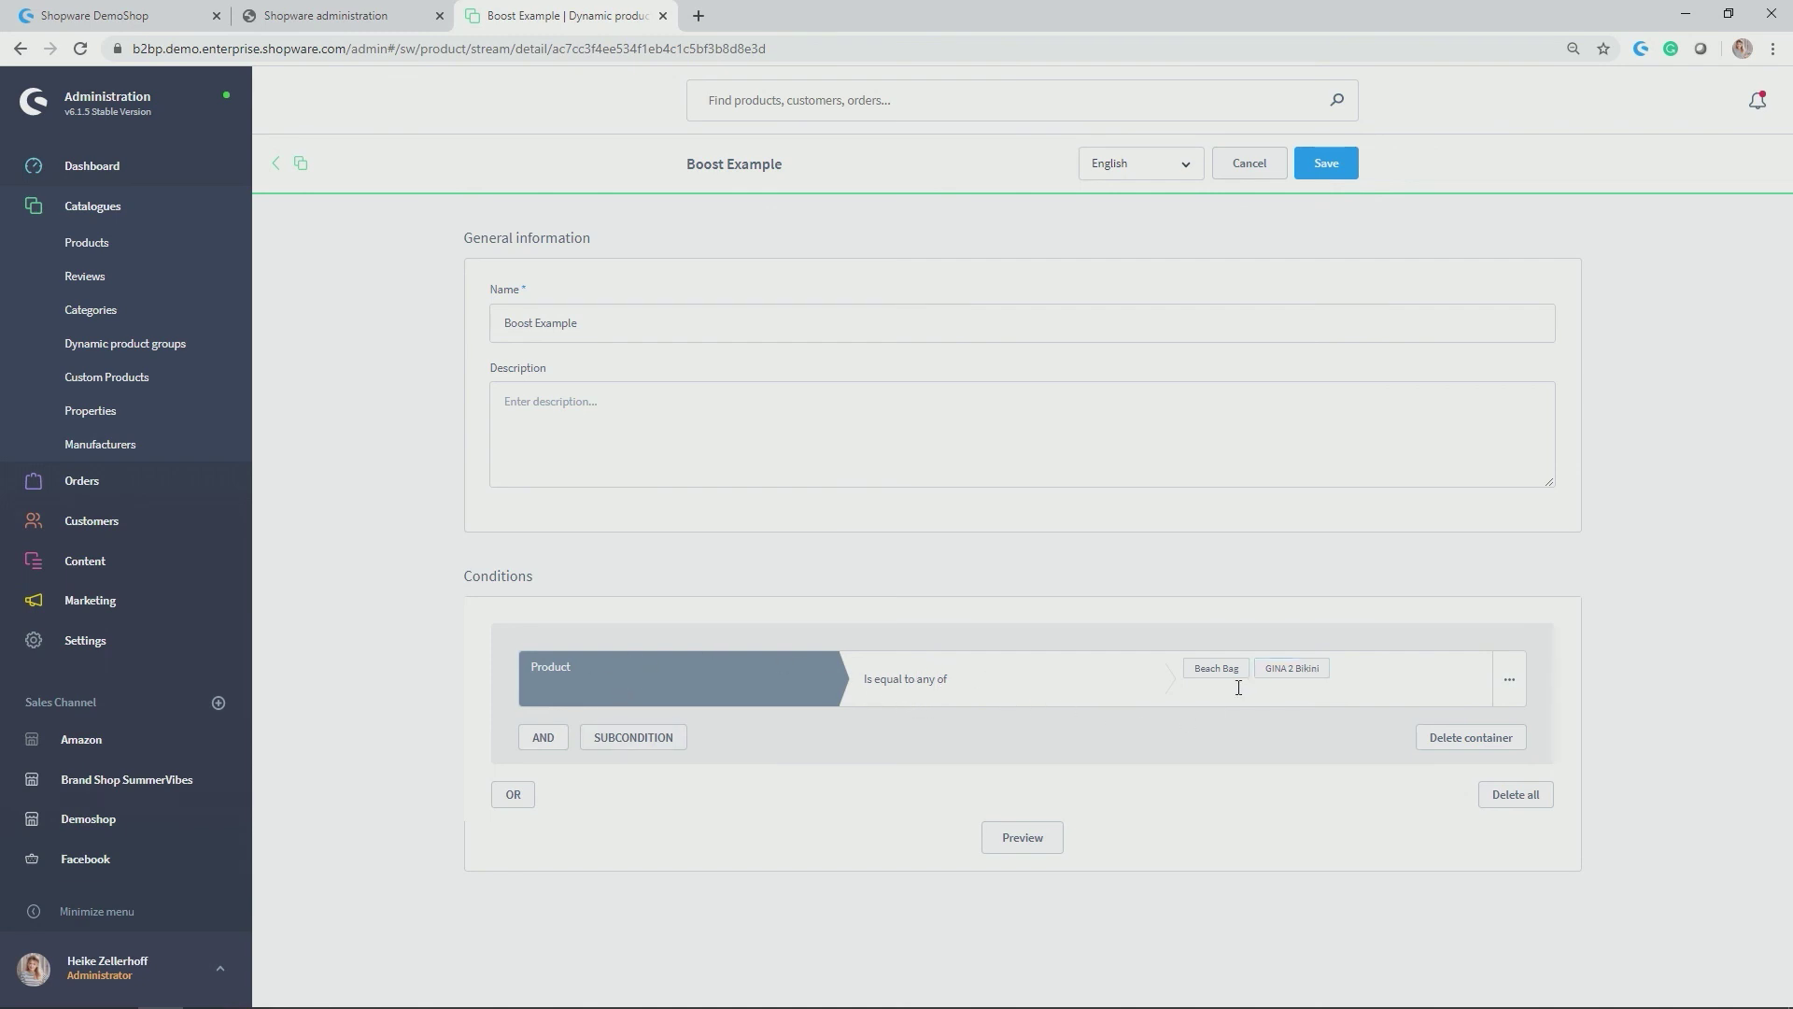
mouse_move(1231, 680)
left_click(117, 16)
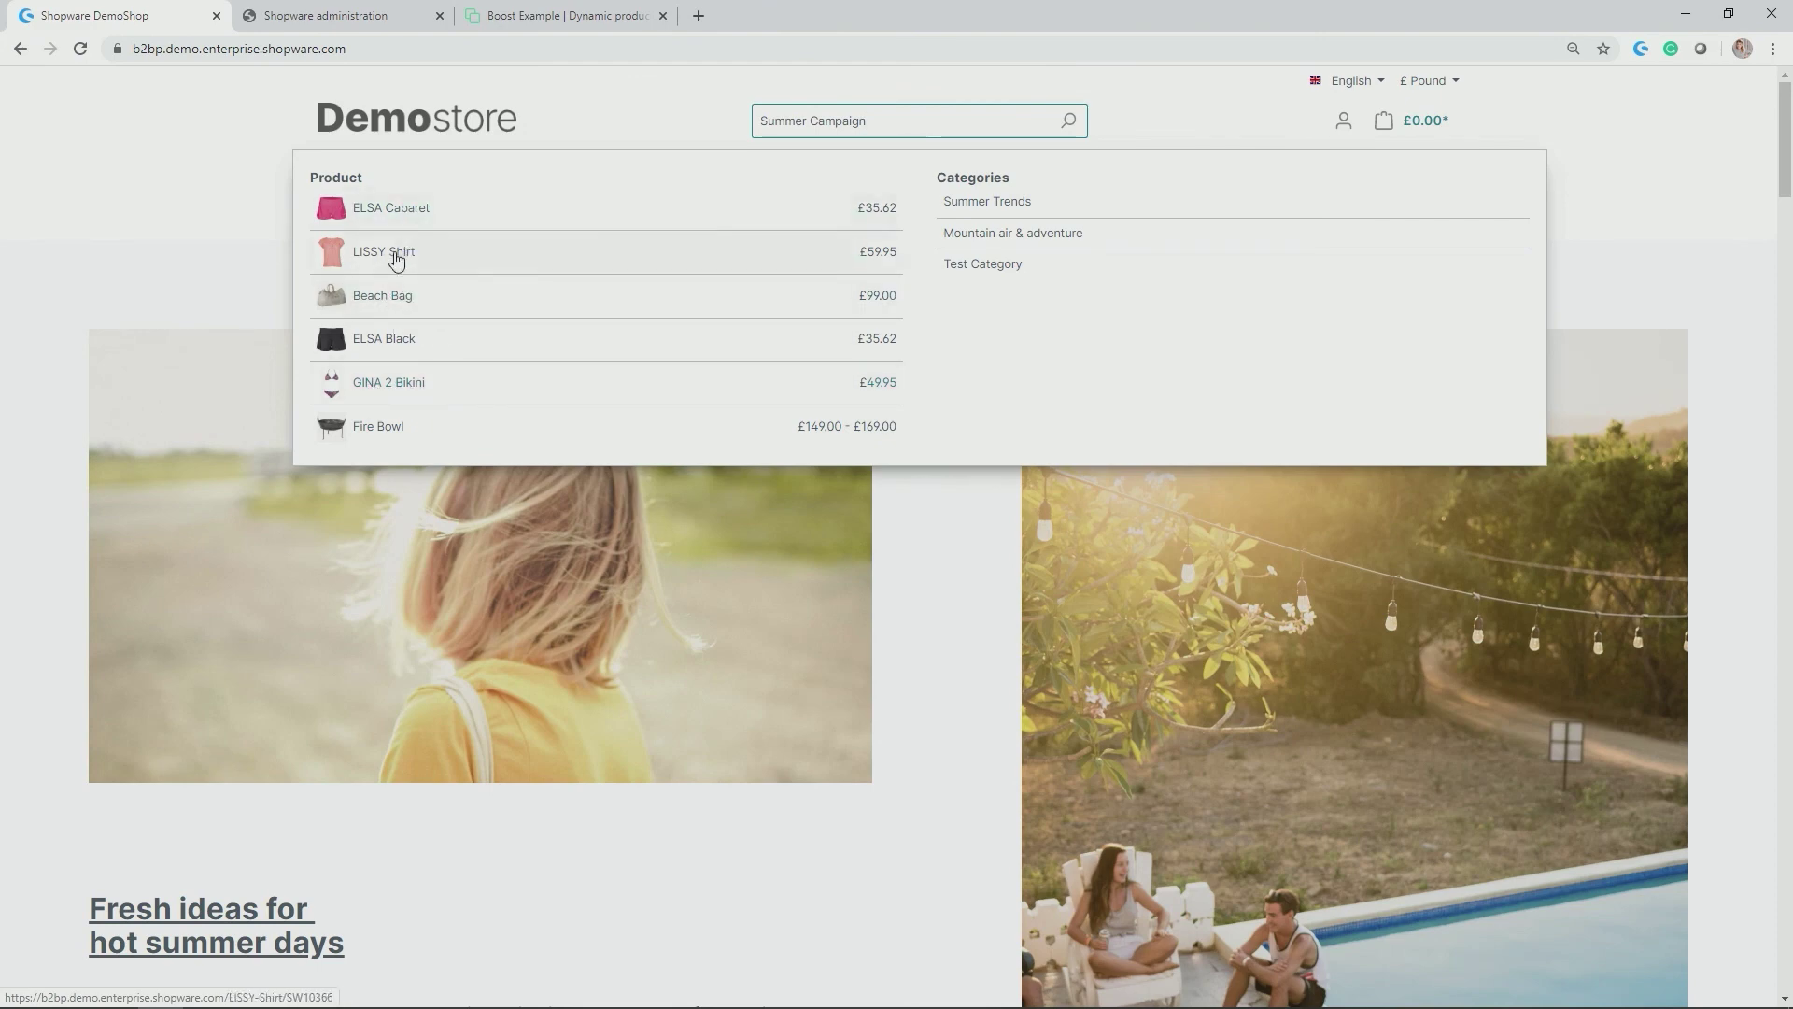
- Close the Boost Example product group tab and return to the boostings page
left_click(325, 16)
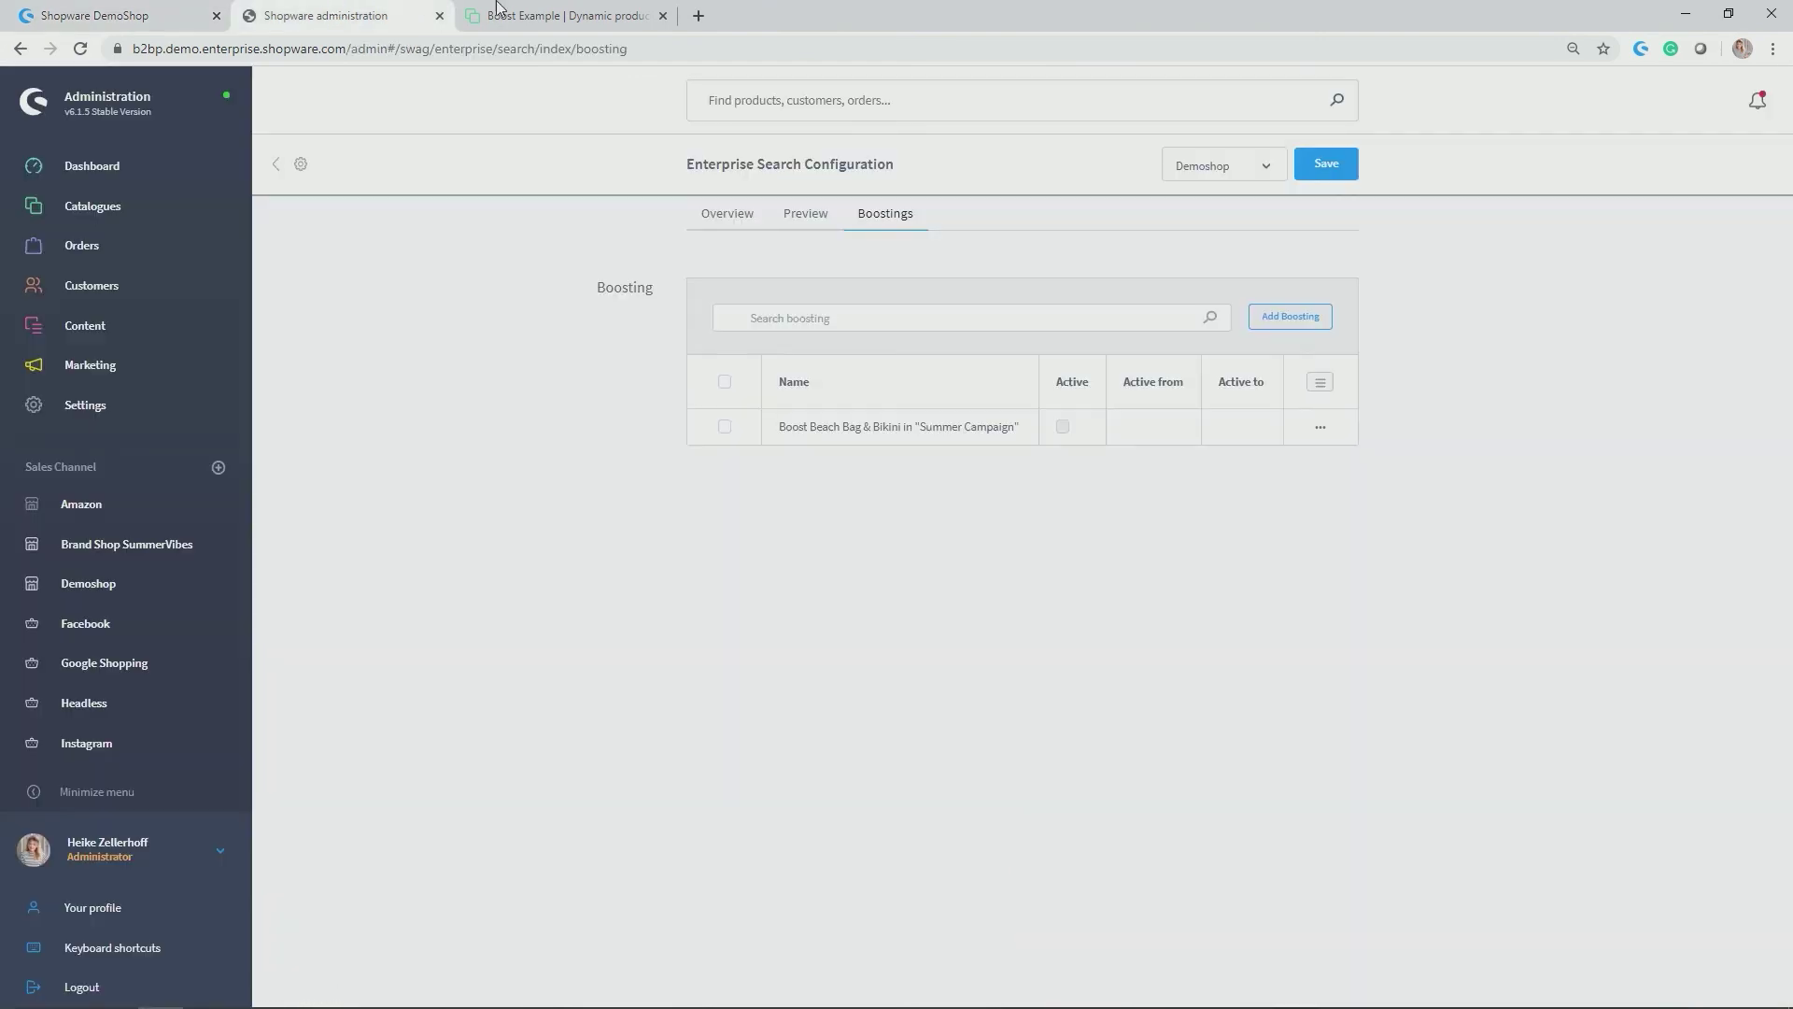
left_click(566, 13)
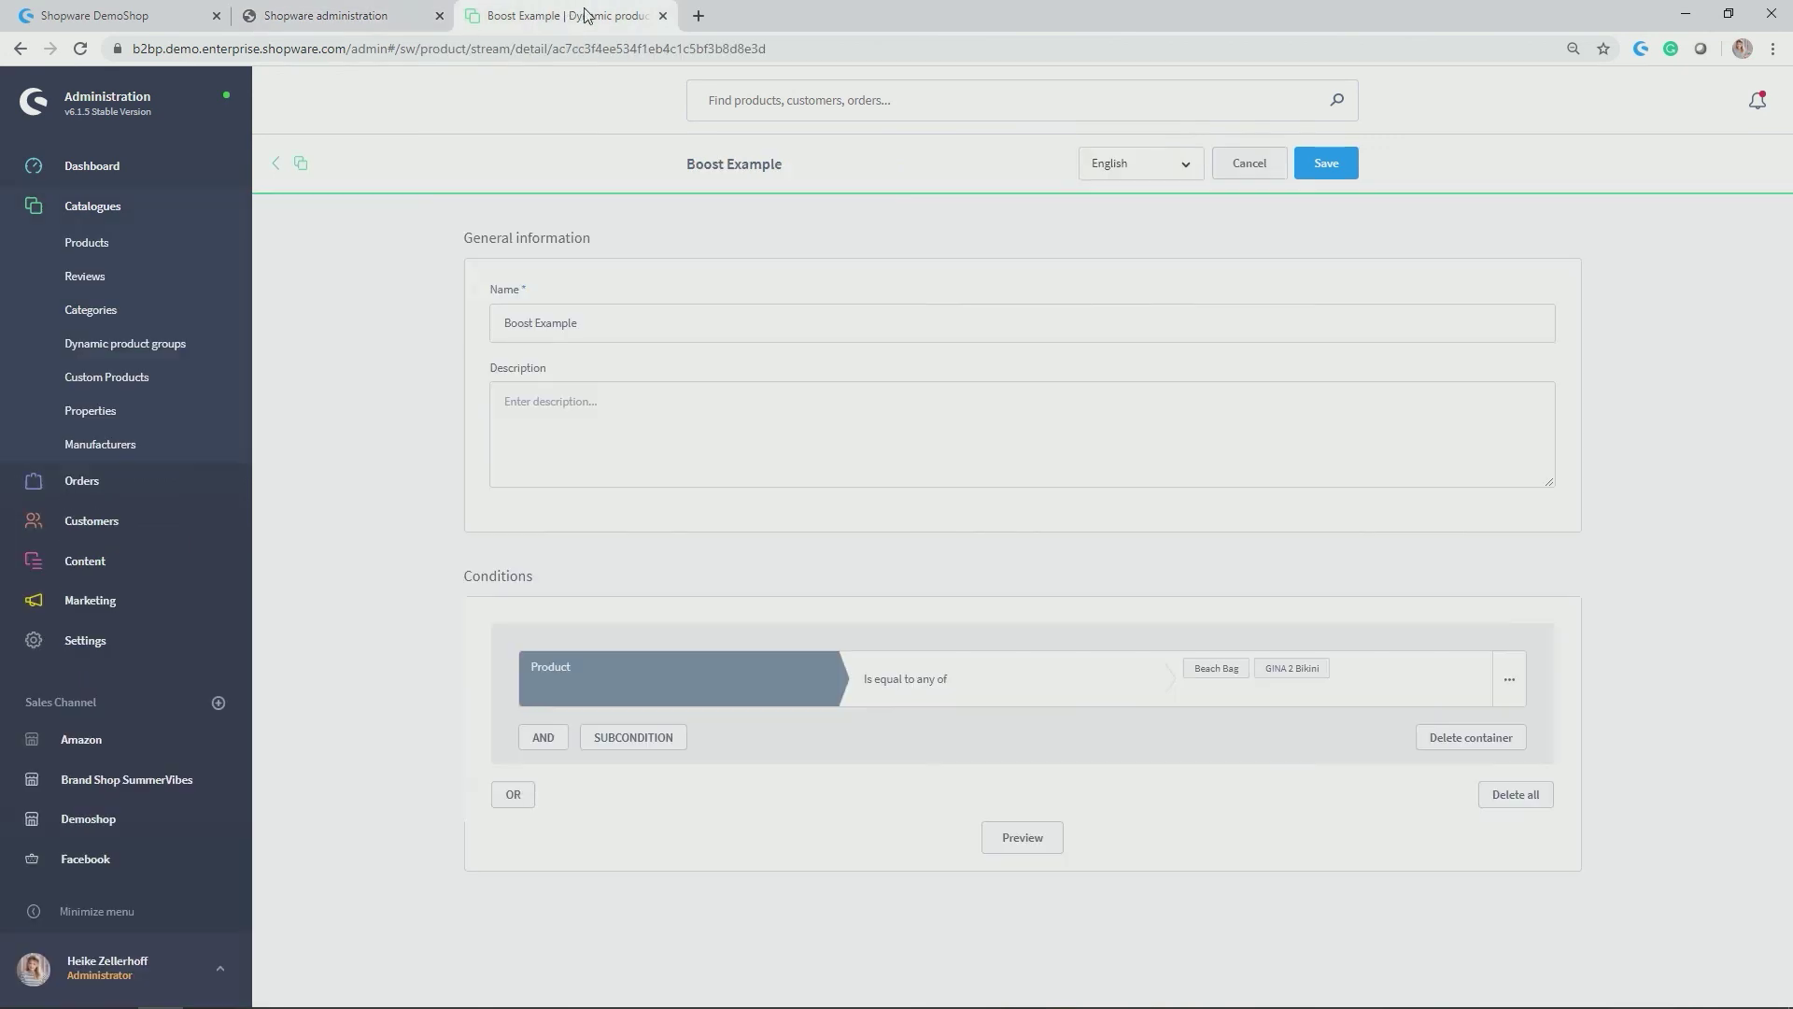
left_click(663, 16)
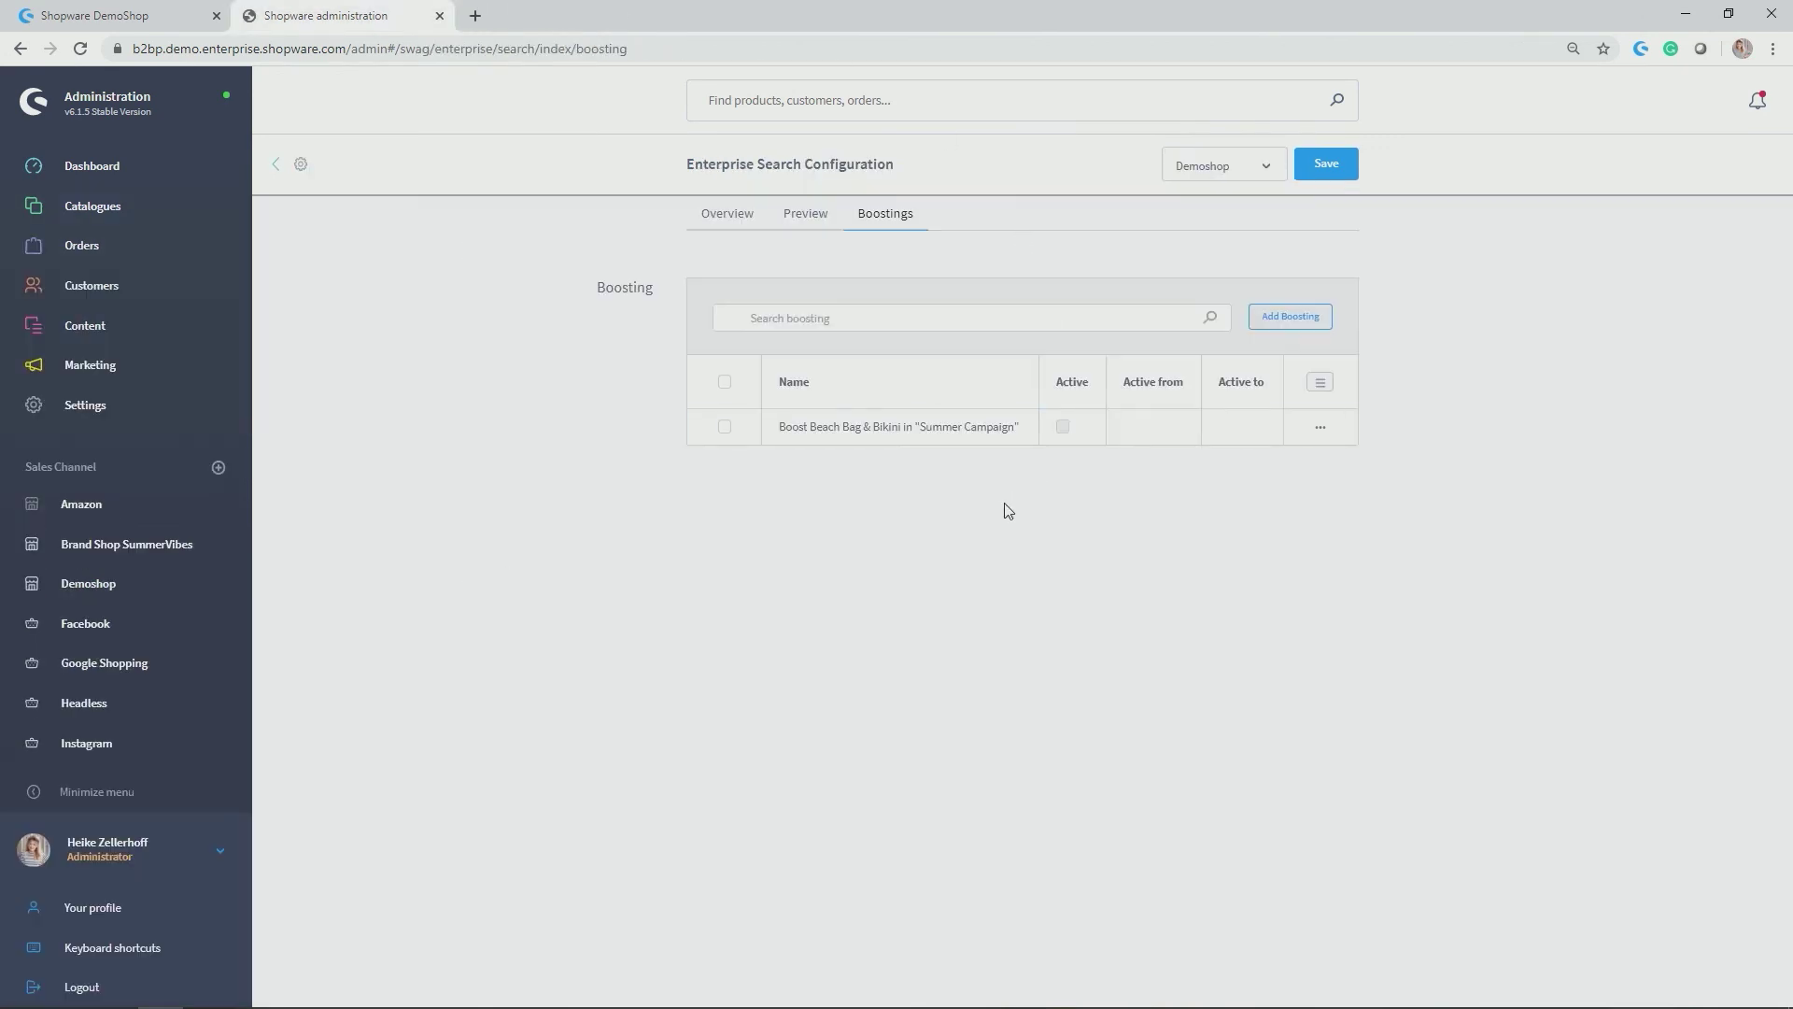
- Activate the Summer Campaign boosting and save the Demoshop Enterprise Search configuration
left_click(1320, 427)
left_click(1277, 462)
left_click(1104, 462)
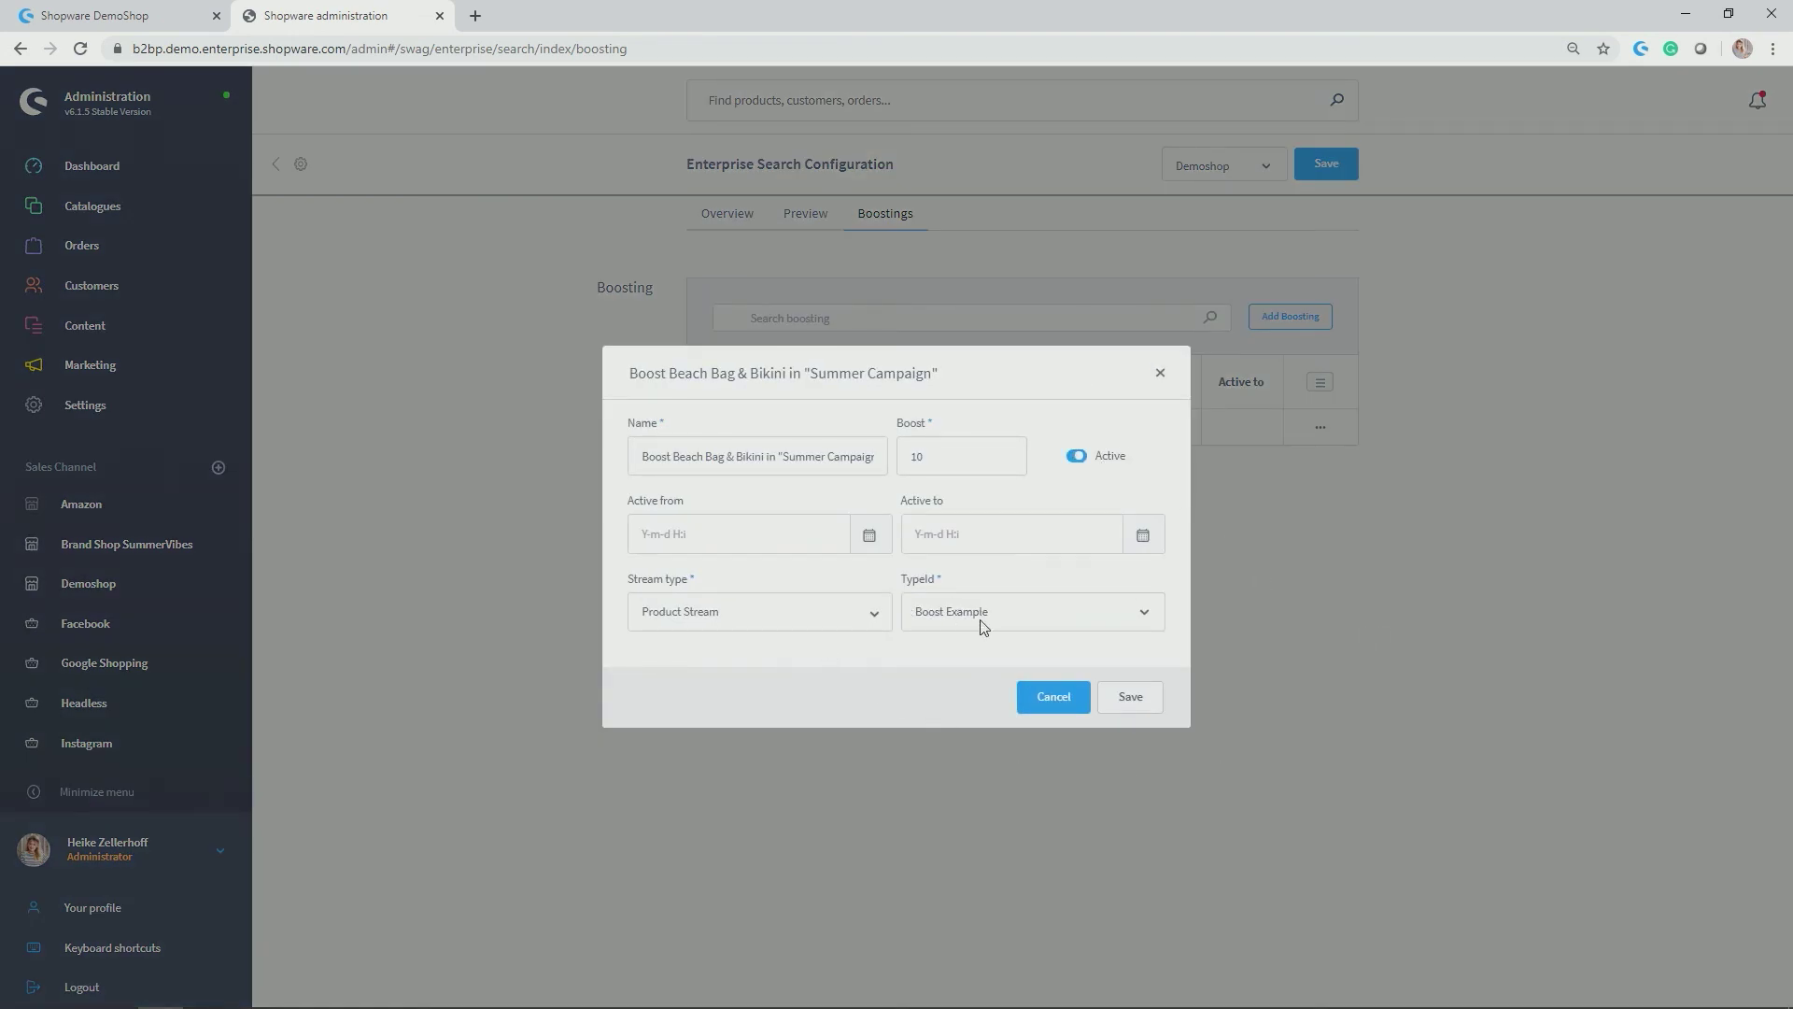
left_click(1142, 707)
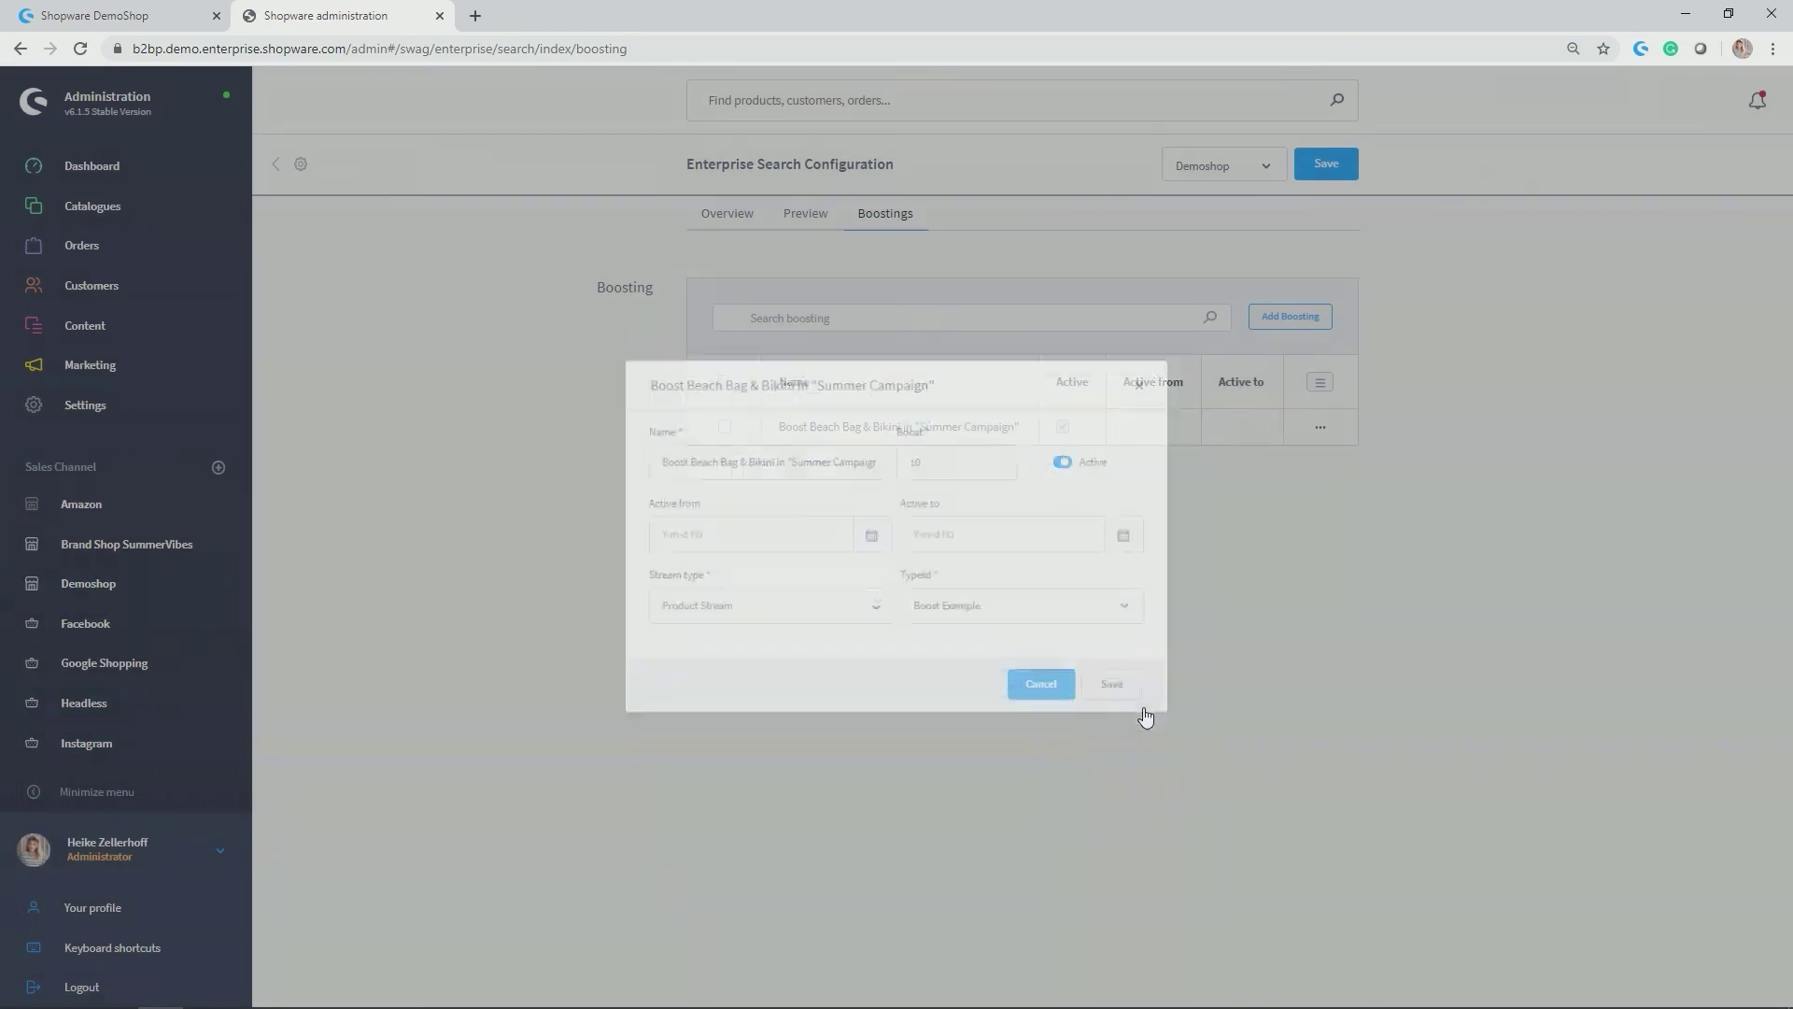
left_click(1348, 167)
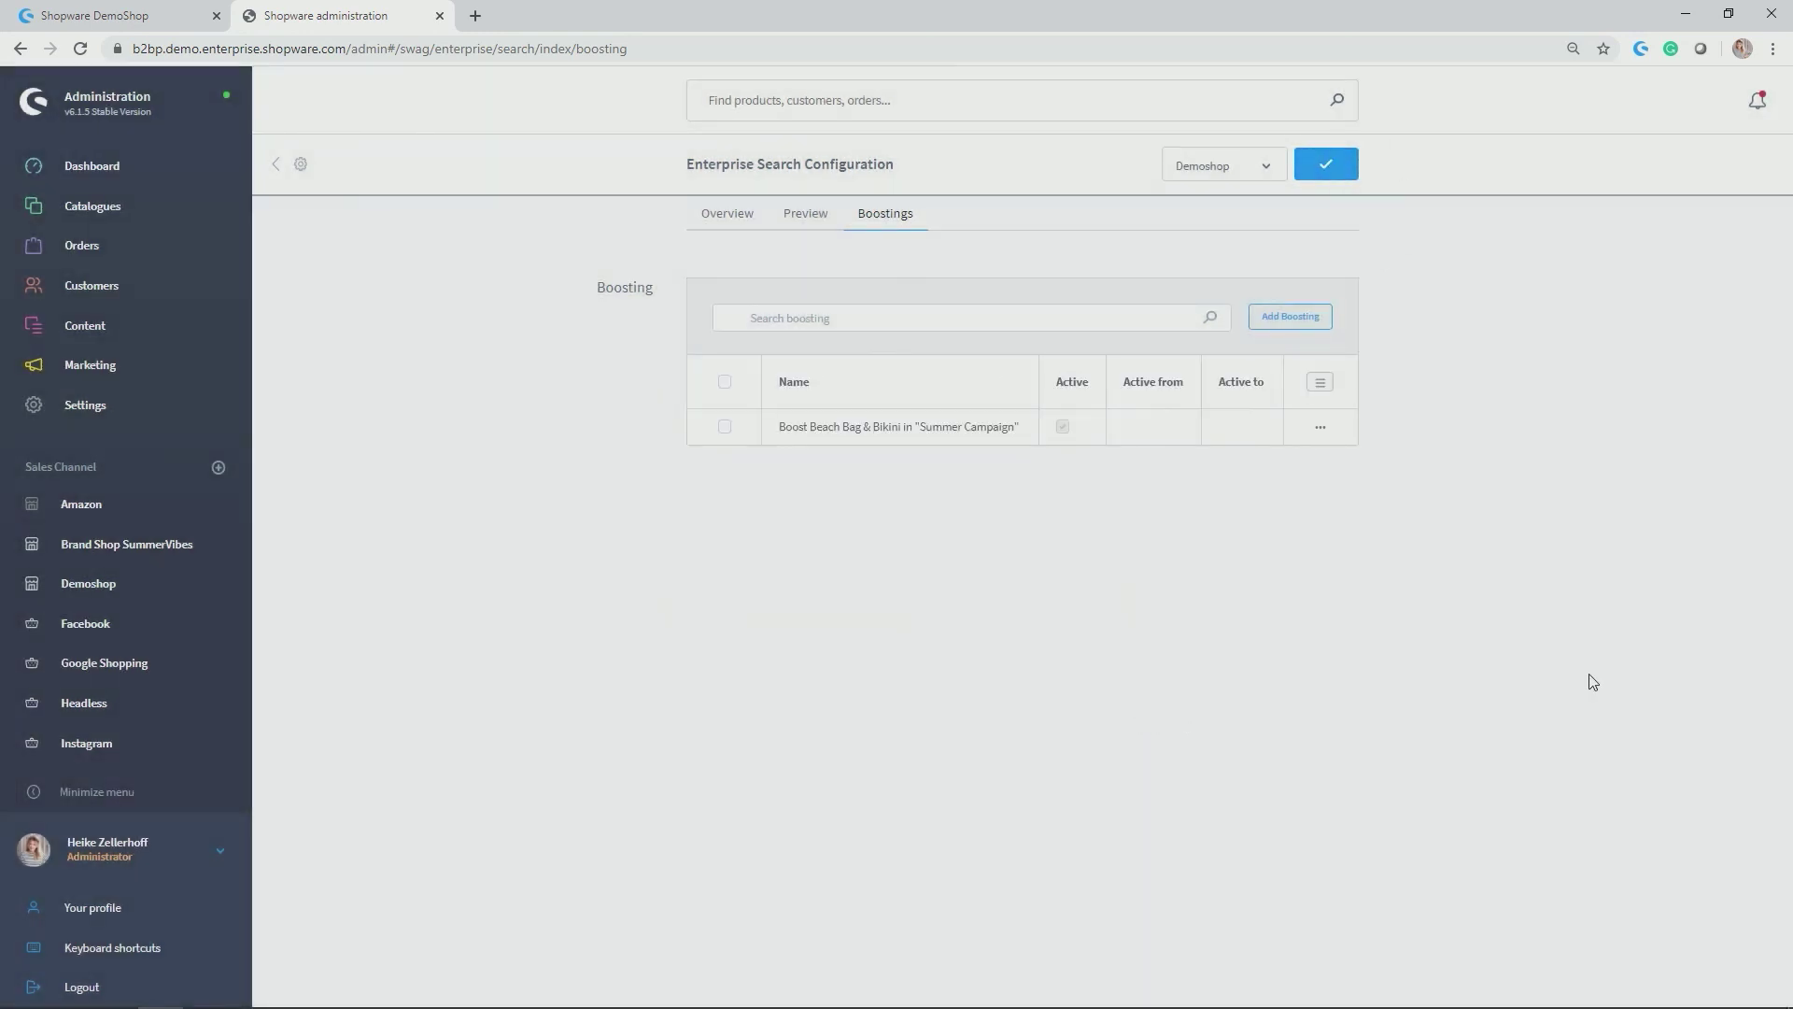
- Reload the storefront, search 'Summer Campaign' to confirm Beach Bag and GINA 2 Bikini rank first
left_click(191, 17)
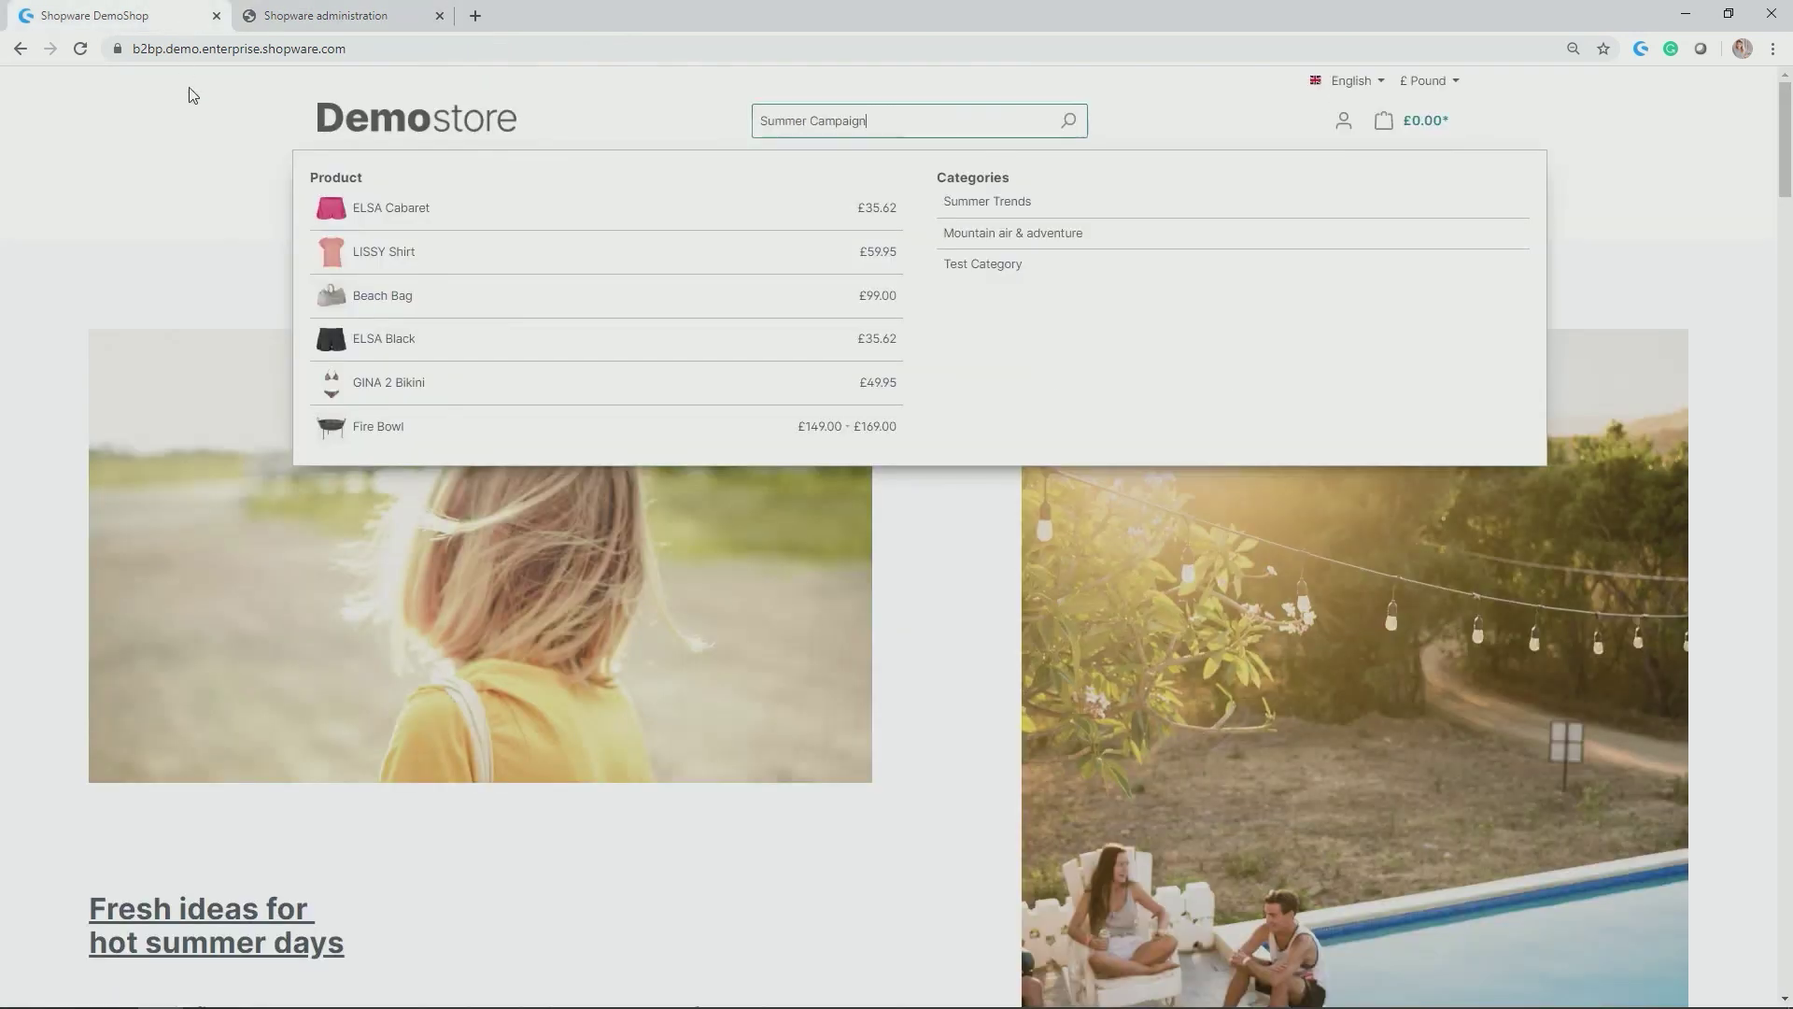
left_click(383, 123)
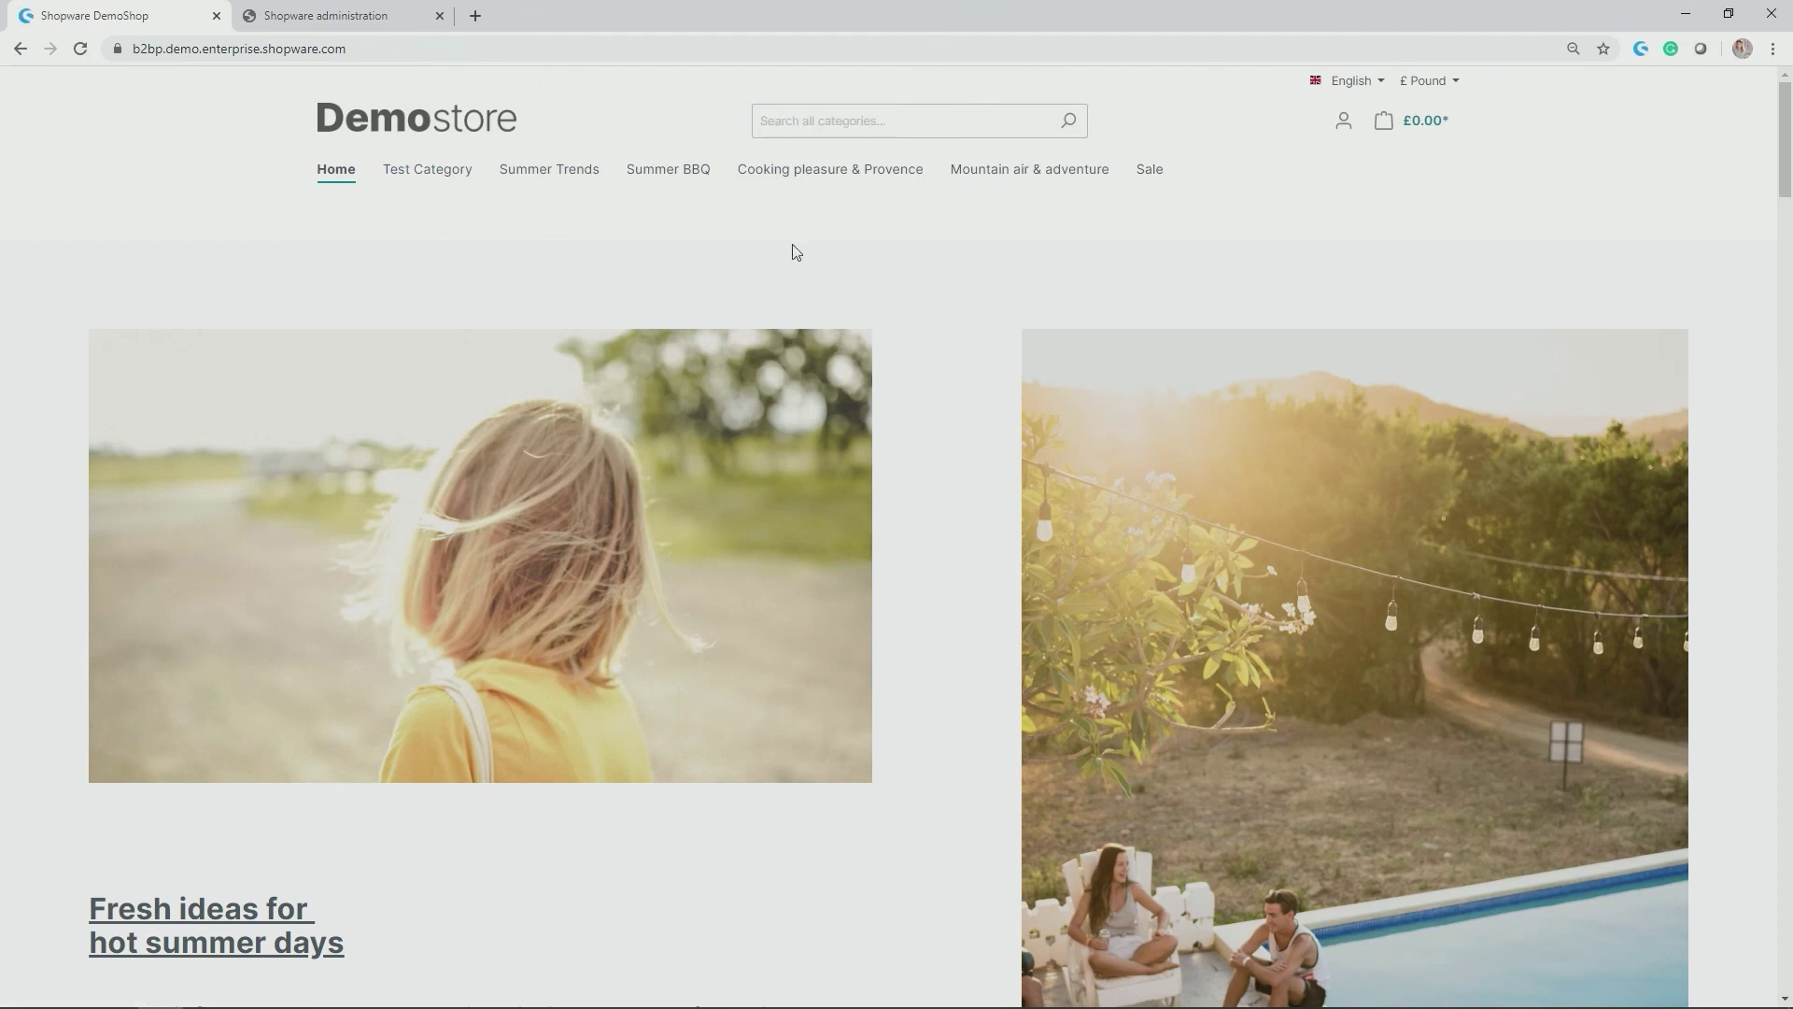
left_click(1021, 124)
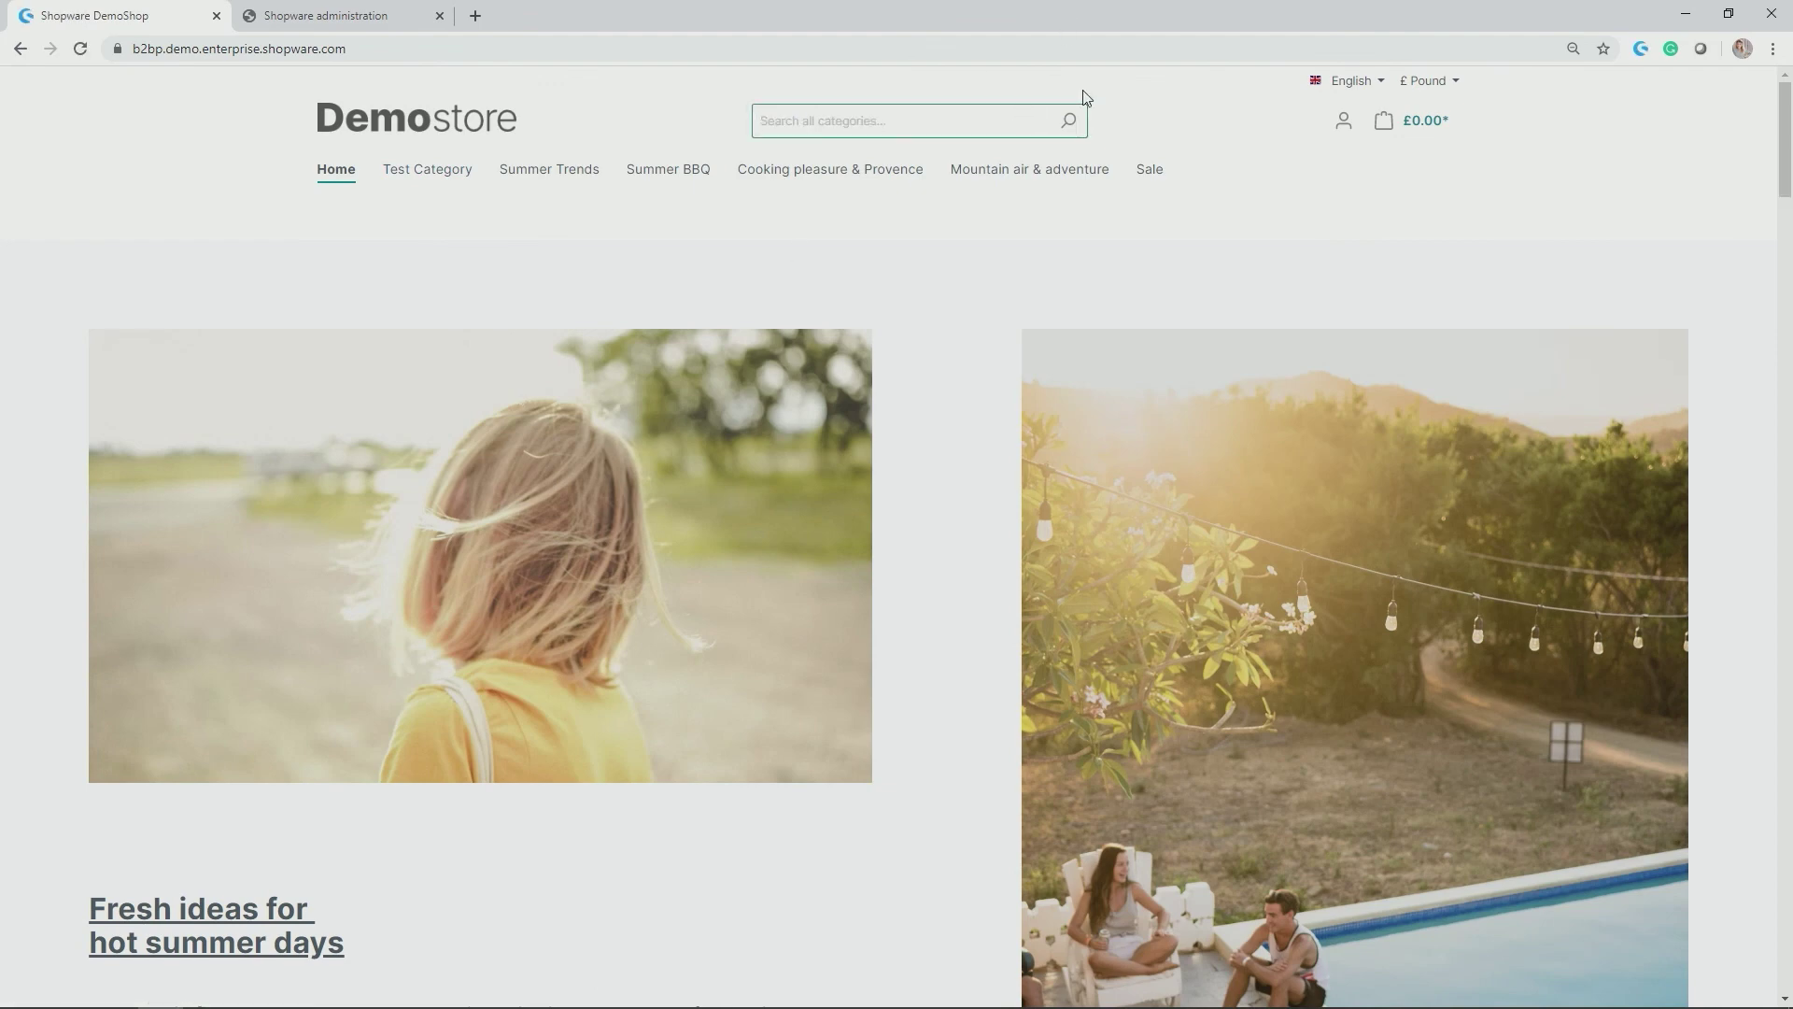
type("Summer Campaign")
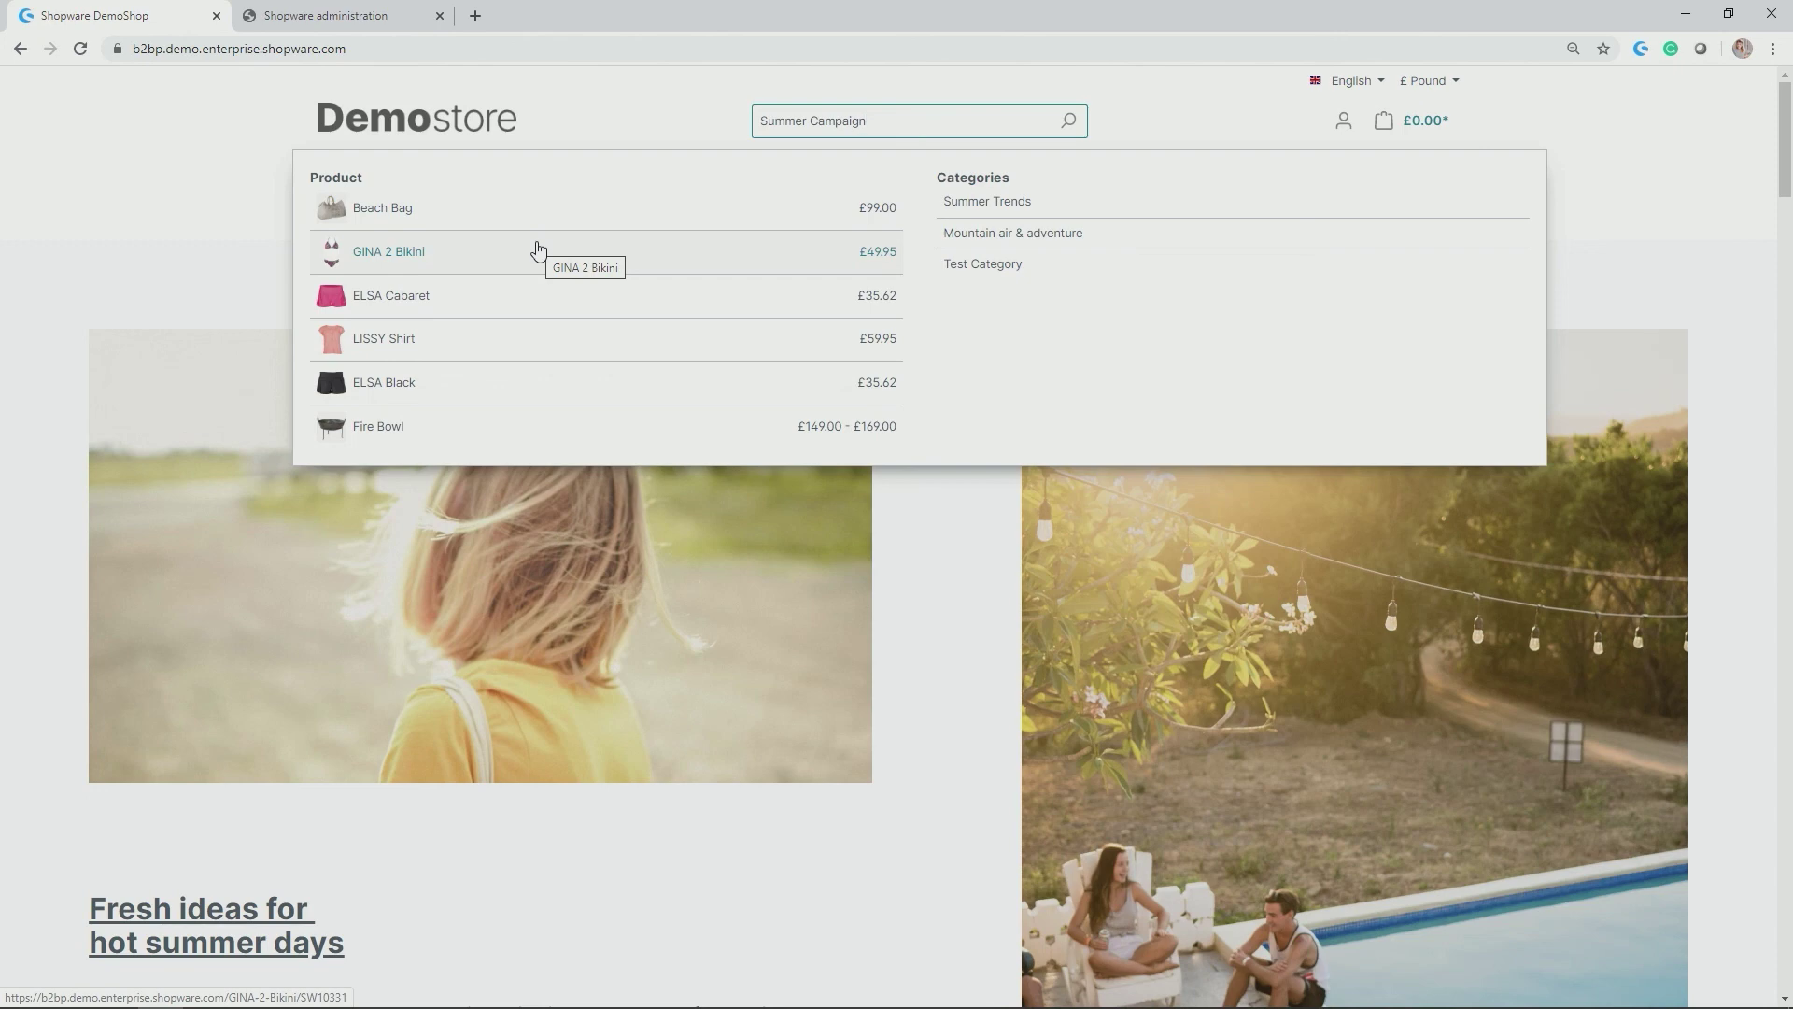
left_click(447, 124)
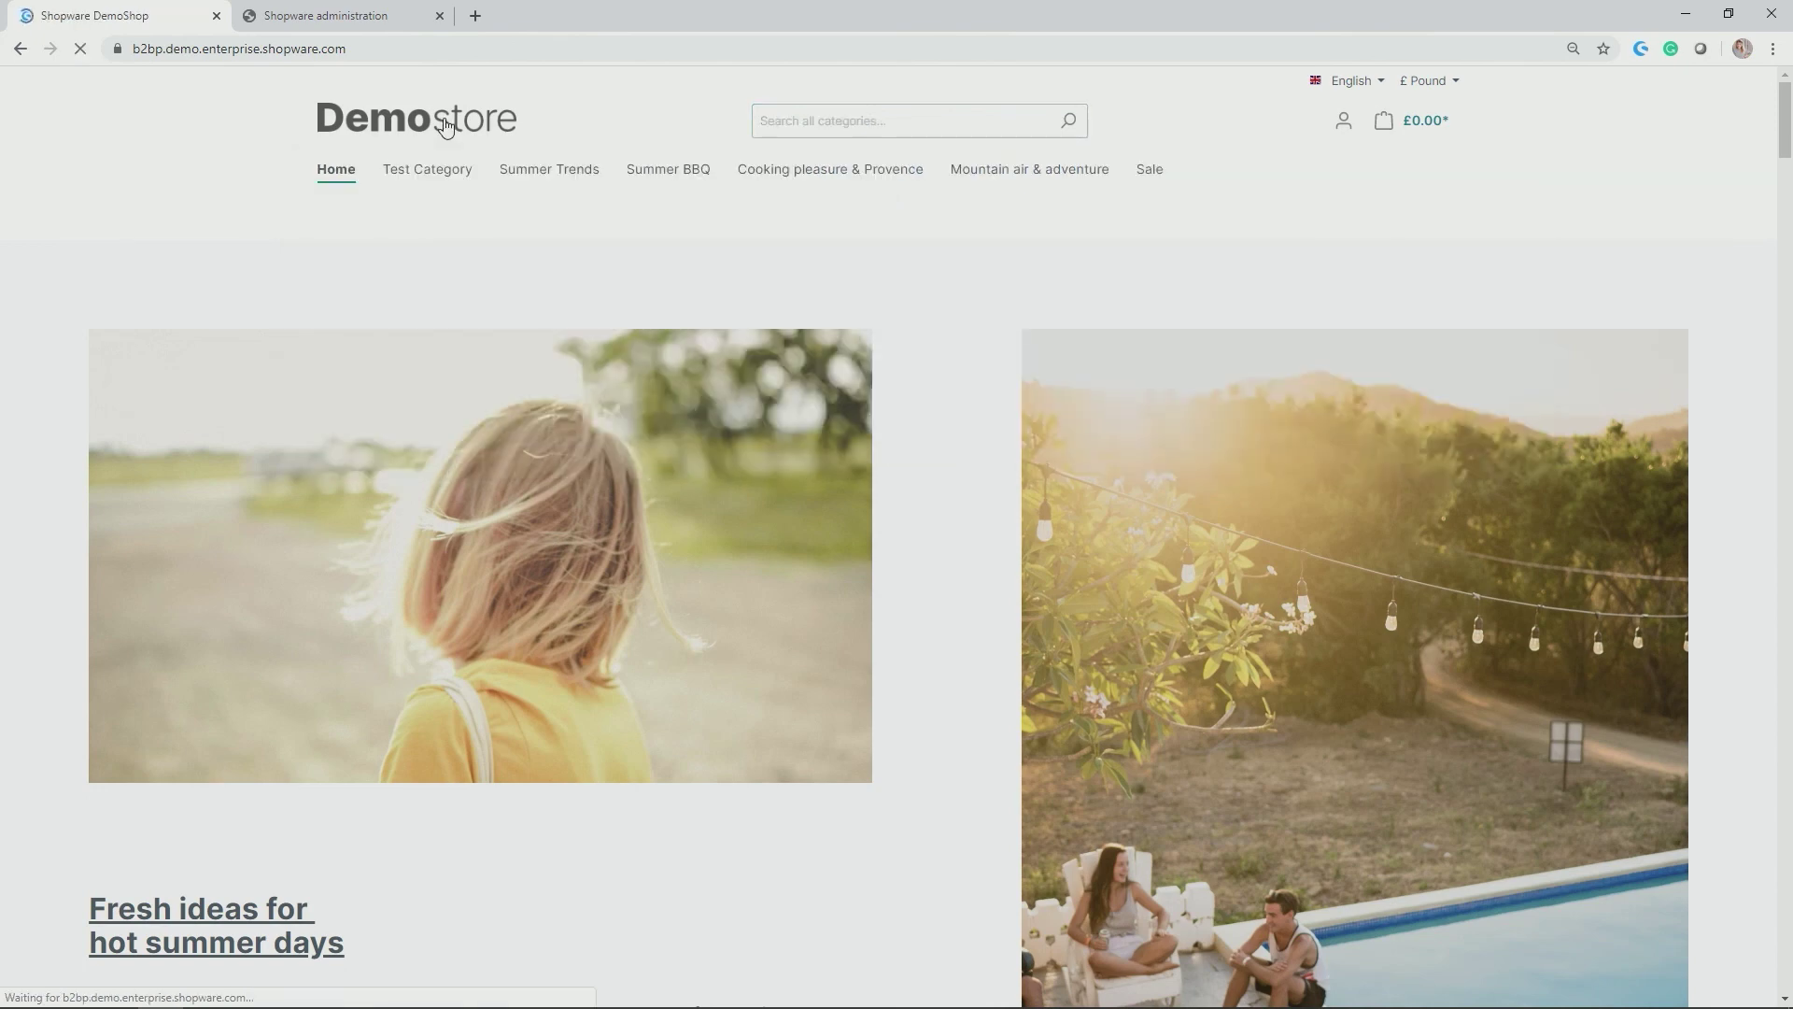